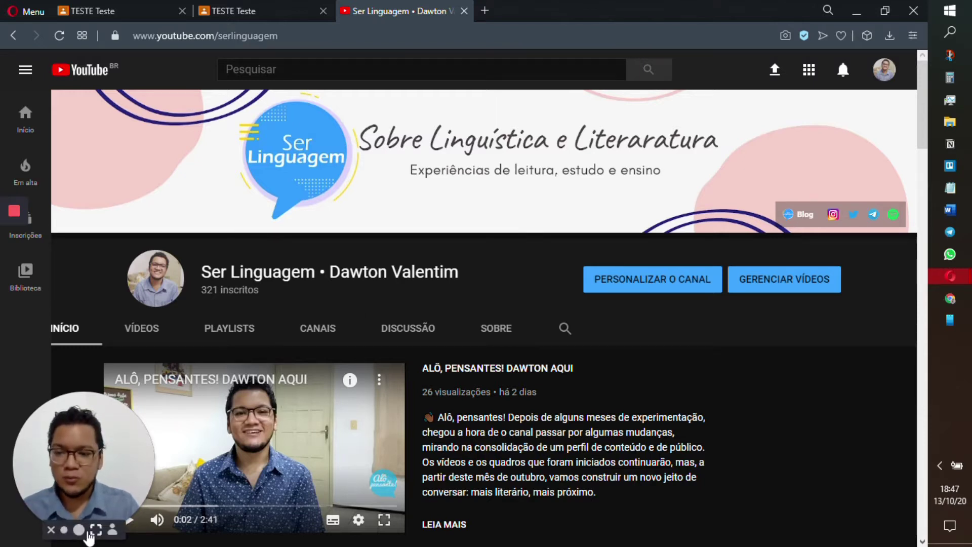
left_click(78, 529)
left_click_drag(154, 376, 486, 239)
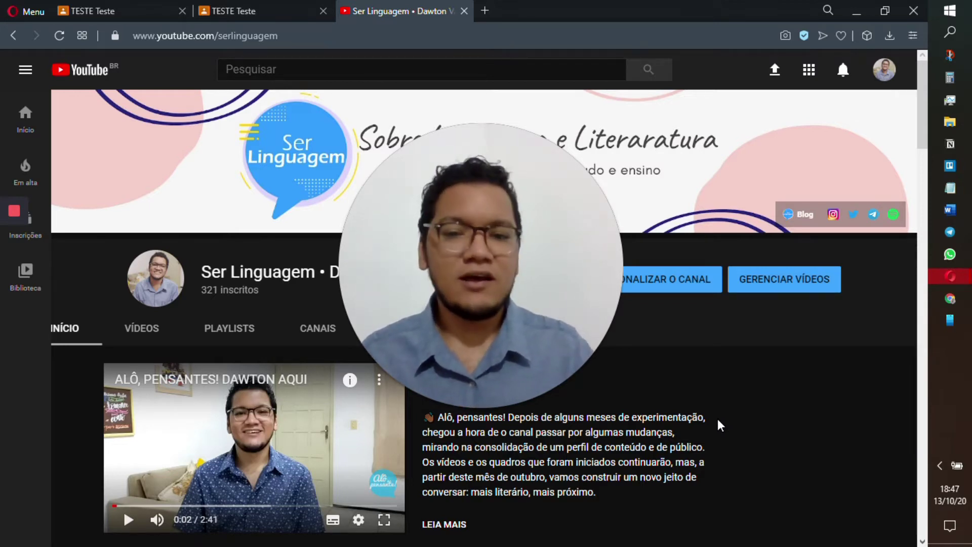
mouse_move(458, 233)
left_click(481, 403)
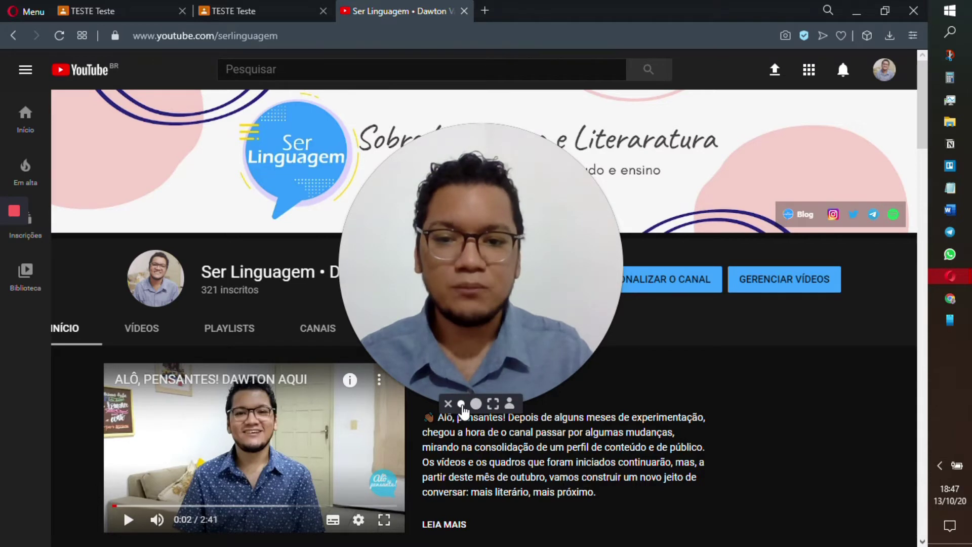
left_click(462, 404)
left_click_drag(434, 332, 874, 486)
scroll(555, 400, "down", 4)
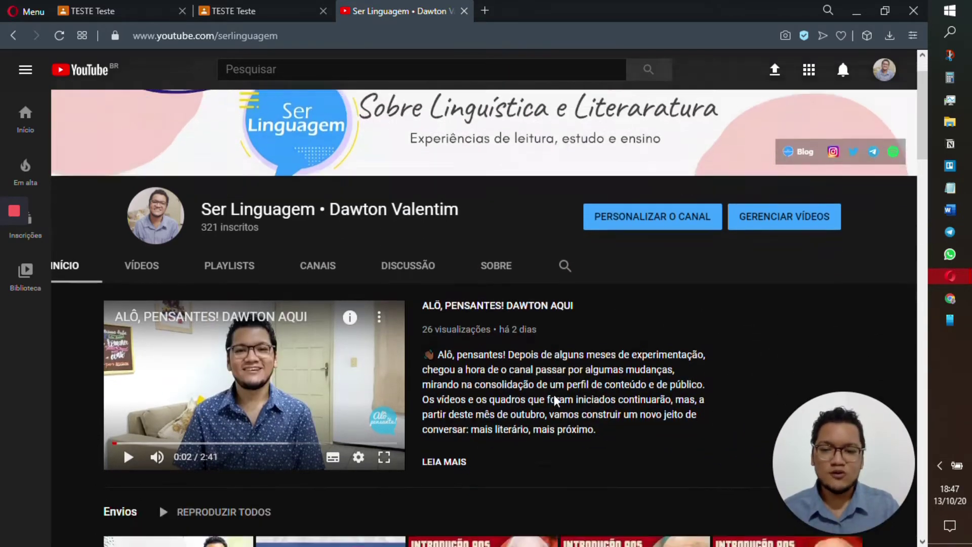
scroll(555, 400, "down", 8)
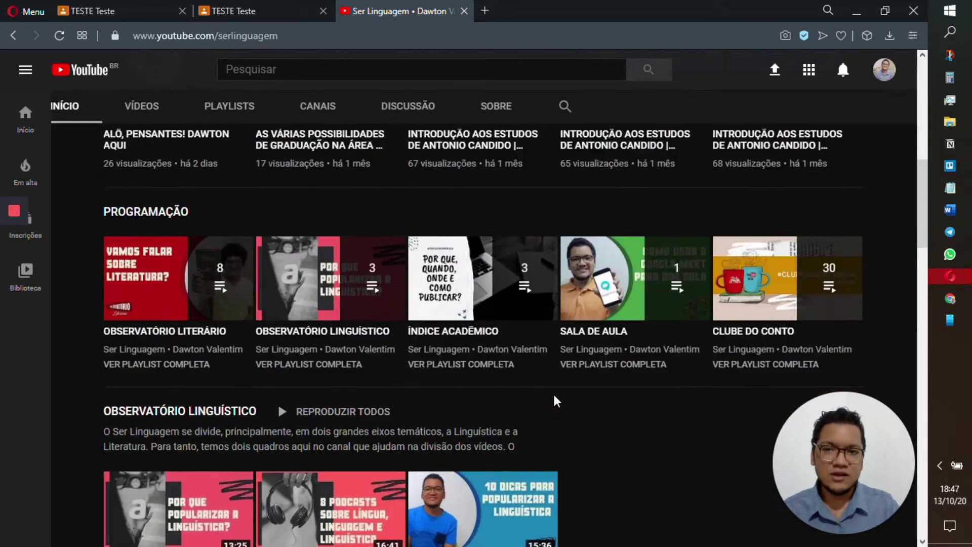
scroll(556, 401, "up", 12)
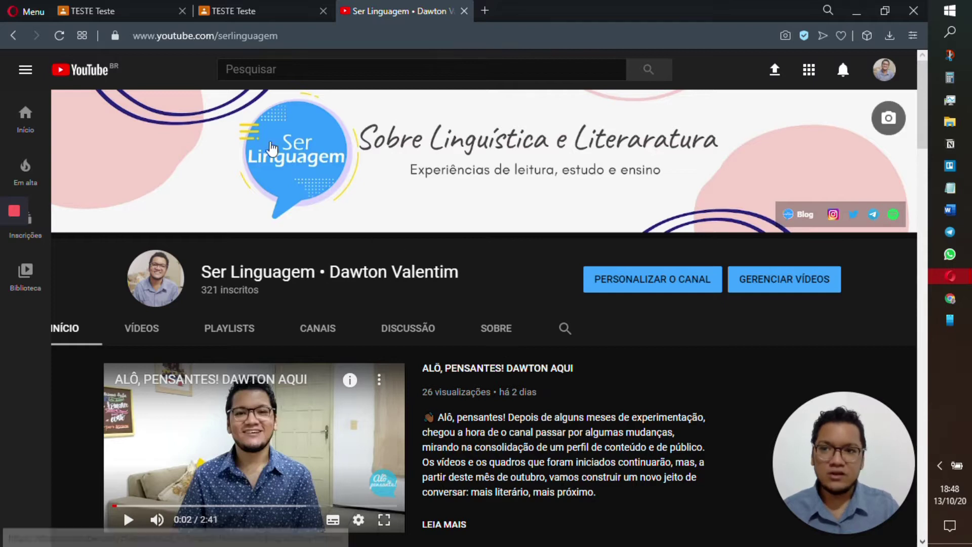
Switch to the TESTE class in Google Classroom and open its class settings.
left_click(124, 2)
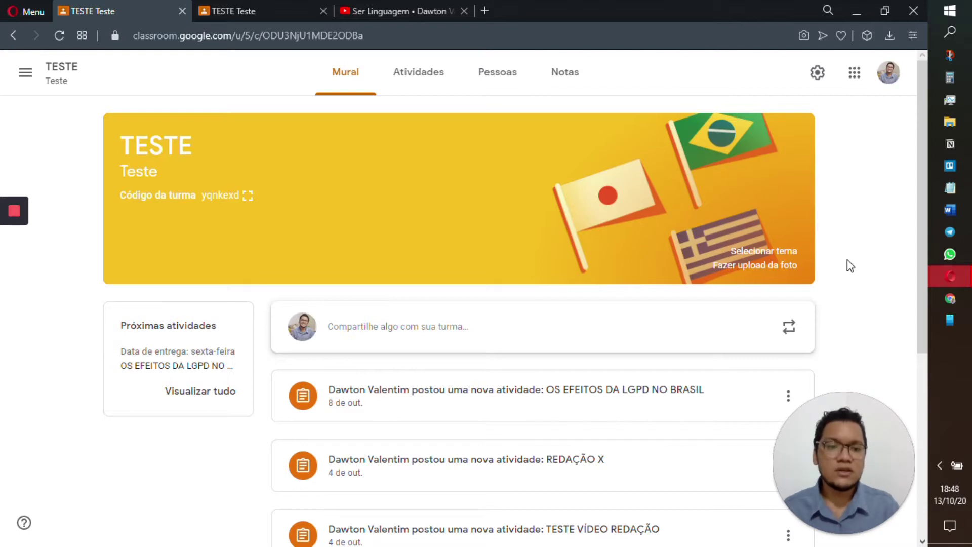
scroll(846, 260, "down", 6)
scroll(847, 265, "up", 6)
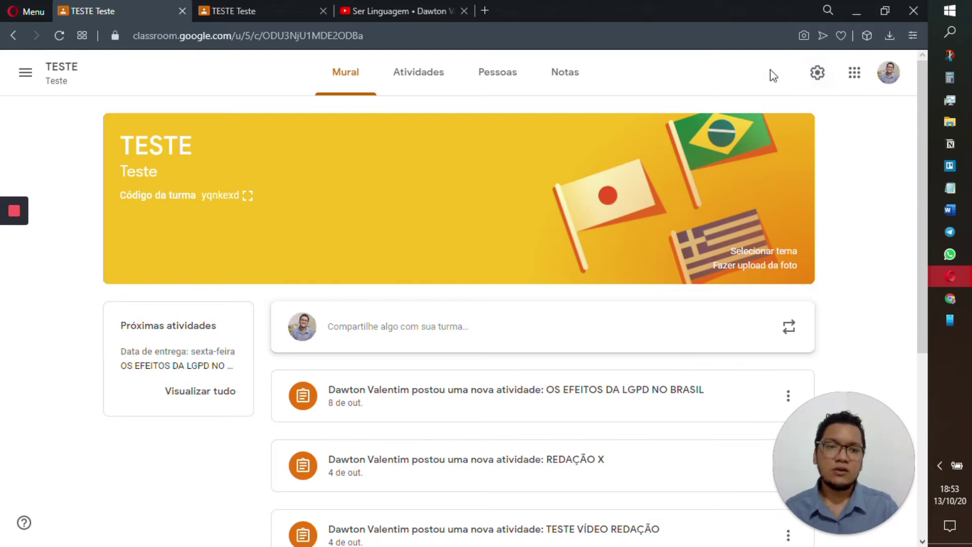
left_click(816, 75)
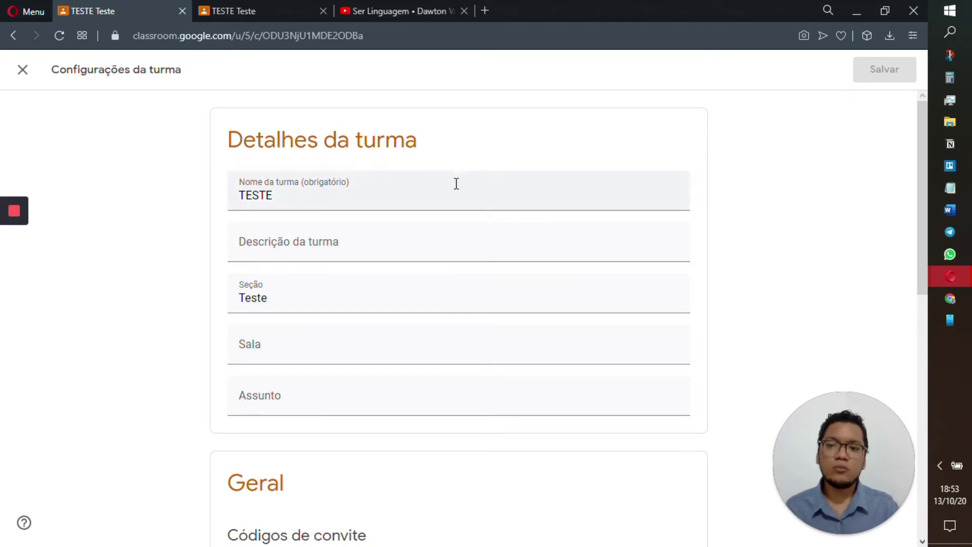
Review the class details fields and the available options for managing the invite codes.
scroll(456, 183, "down", 2)
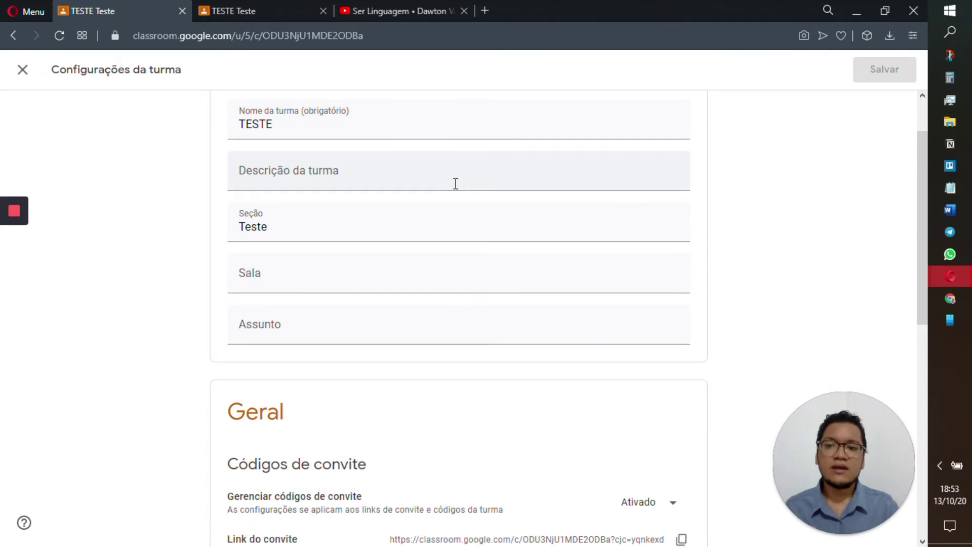
scroll(456, 183, "down", 2)
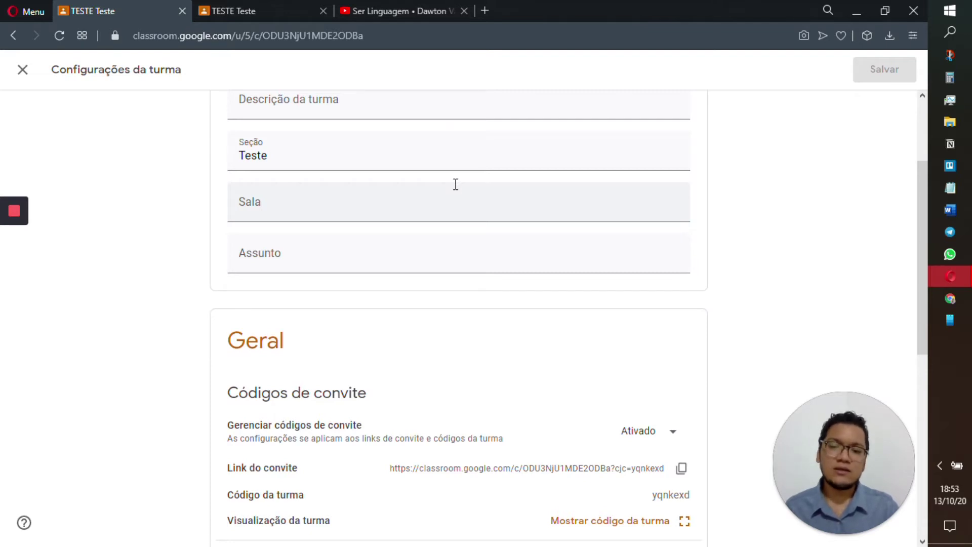
scroll(456, 184, "up", 4)
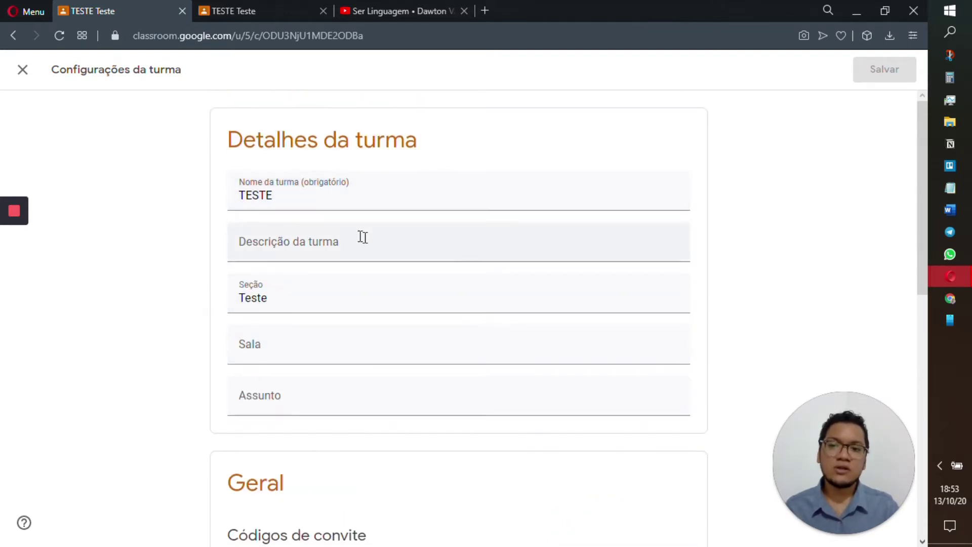
scroll(394, 221, "down", 10)
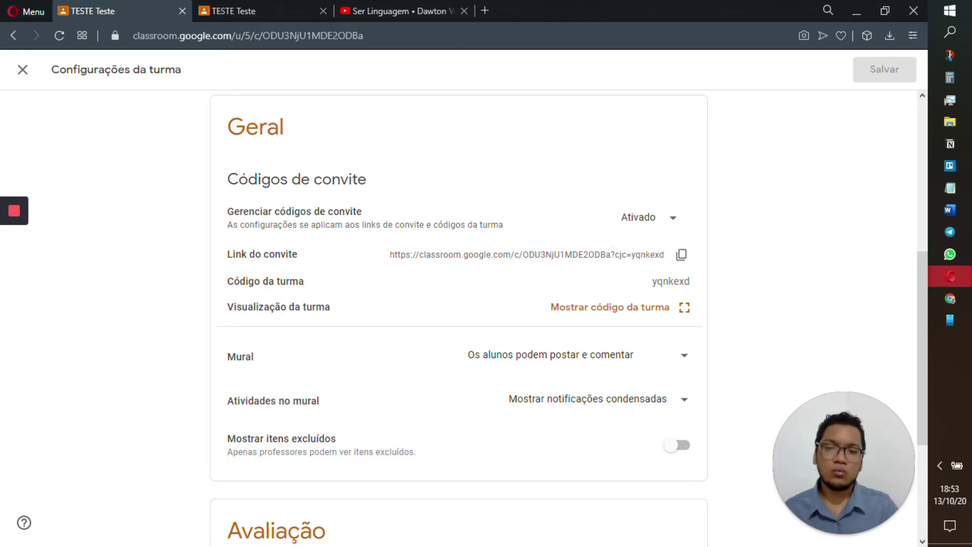
left_click(652, 223)
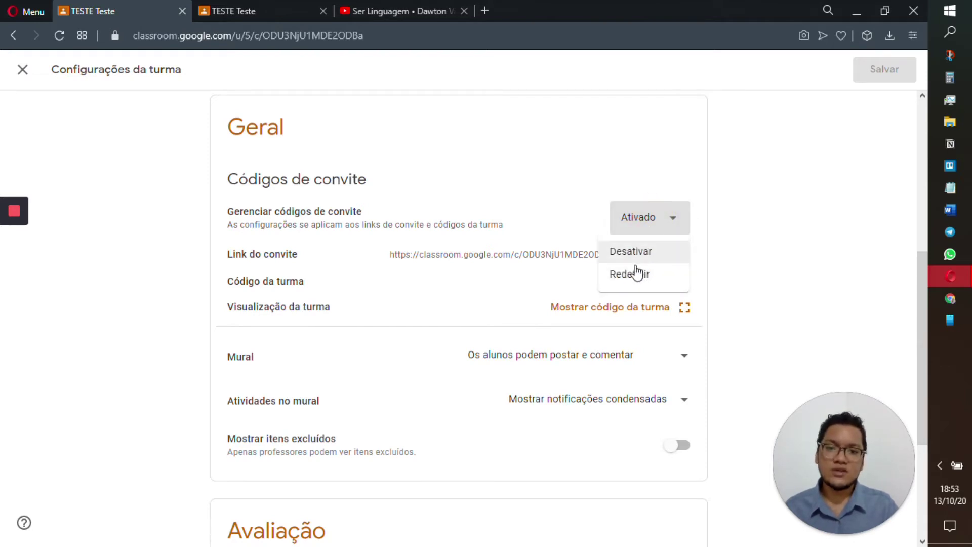
left_click(751, 237)
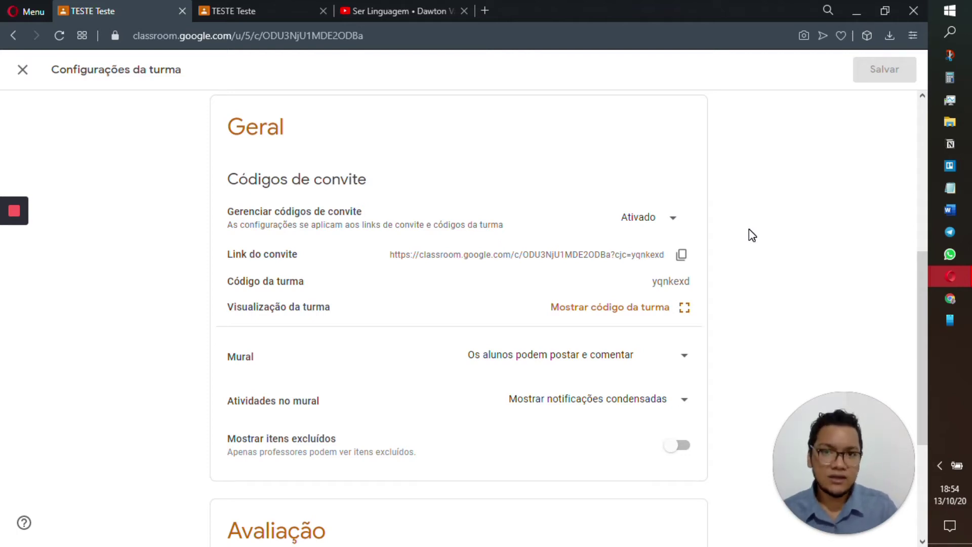
Set Mural to "Os alunos só podem comentar" and Atividades no mural to "Ocultar notificações" in the general settings.
scroll(725, 257, "down", 1)
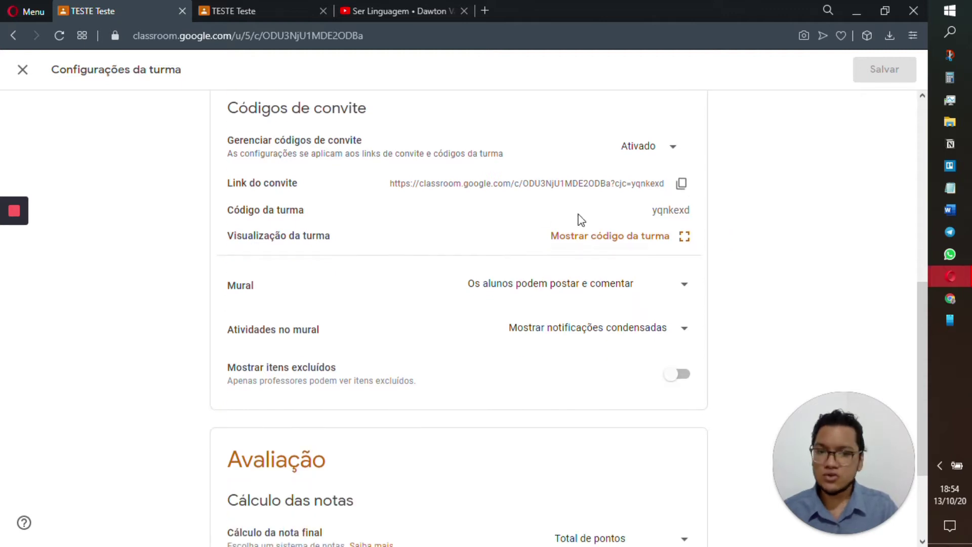
scroll(788, 273, "down", 1)
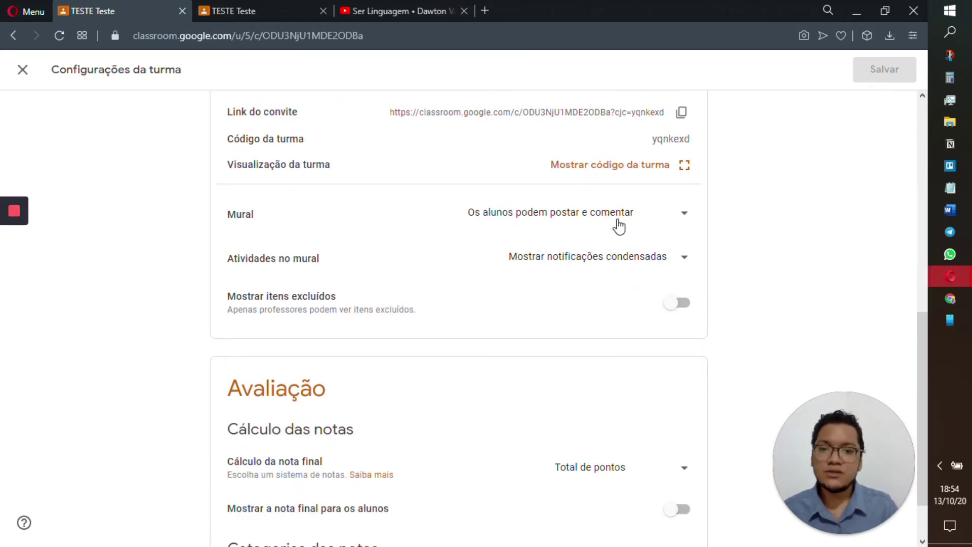
left_click(648, 223)
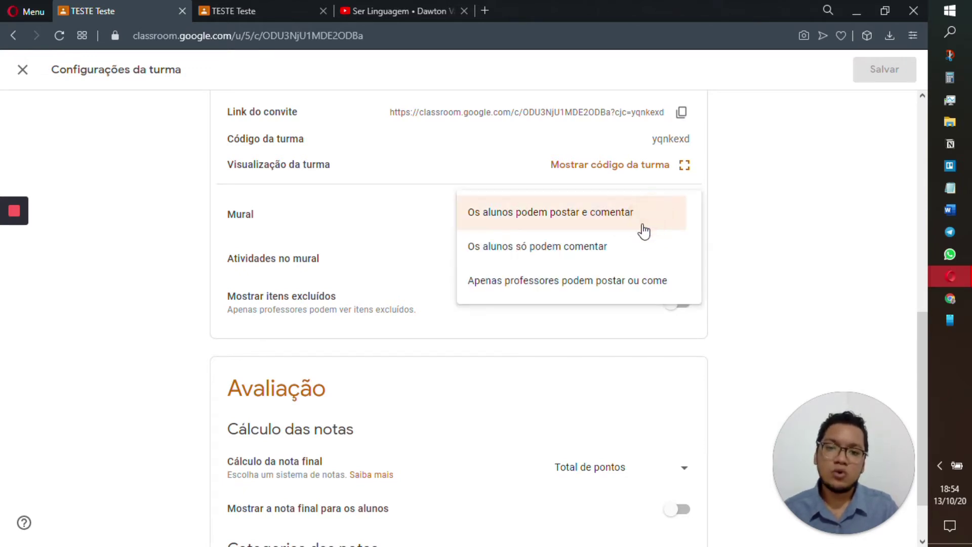
left_click(636, 248)
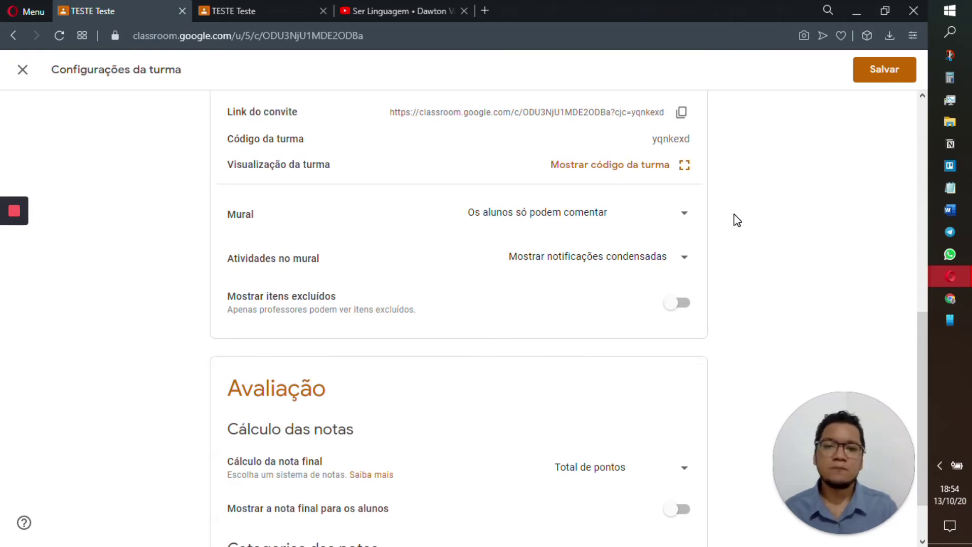
scroll(734, 221, "down", 2)
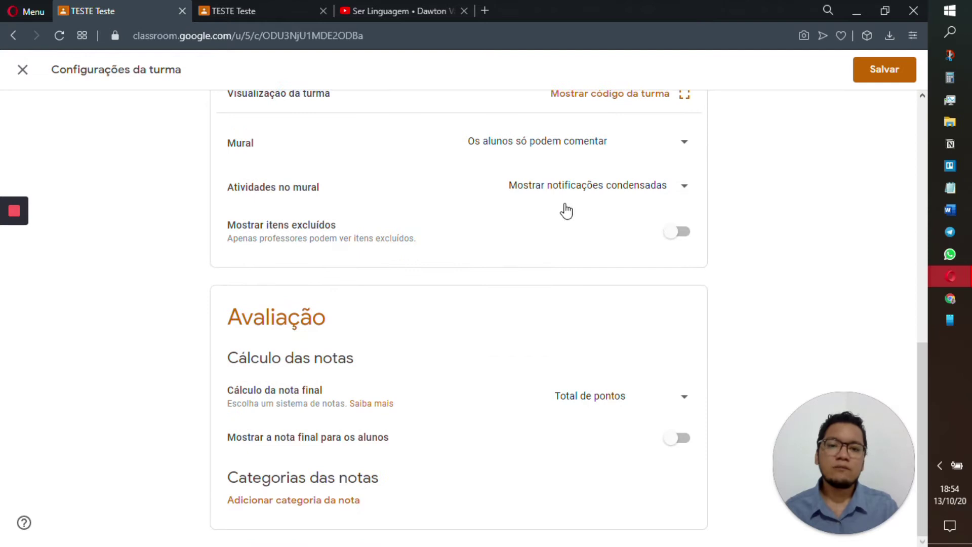
left_click(661, 195)
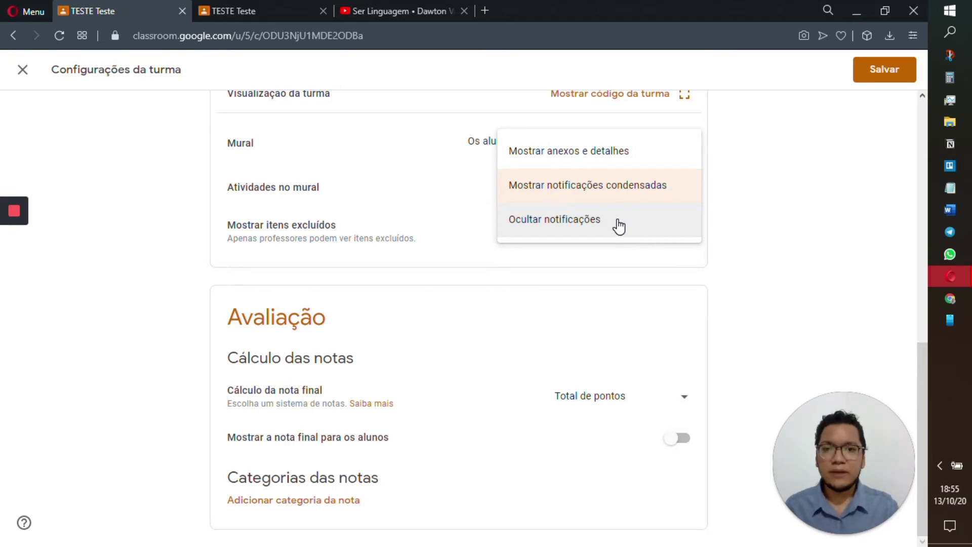
left_click(618, 226)
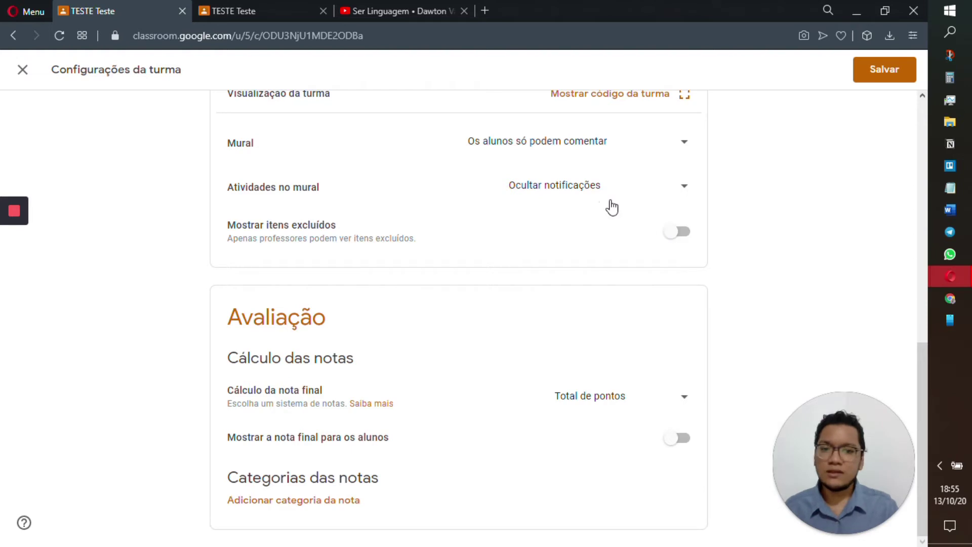
Set the final grade calculation to "Ponderada por categoria" and add a grade category named "Nota de Trabalho - 4ª Etapa".
left_click(594, 402)
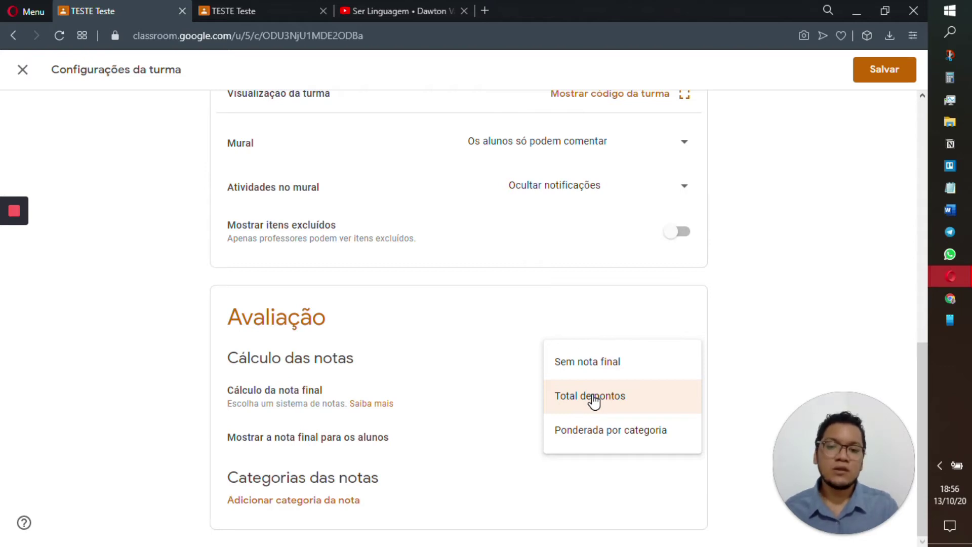
left_click(599, 440)
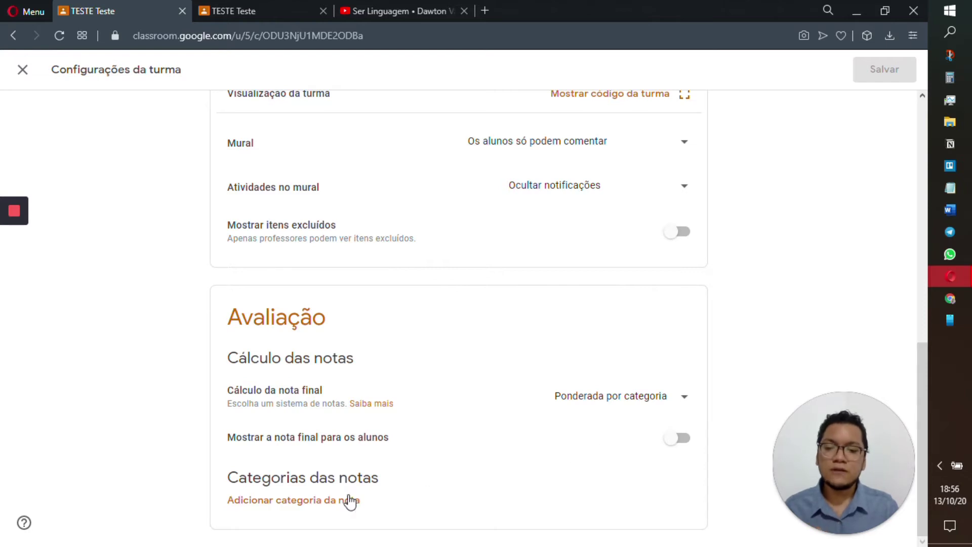
left_click(294, 502)
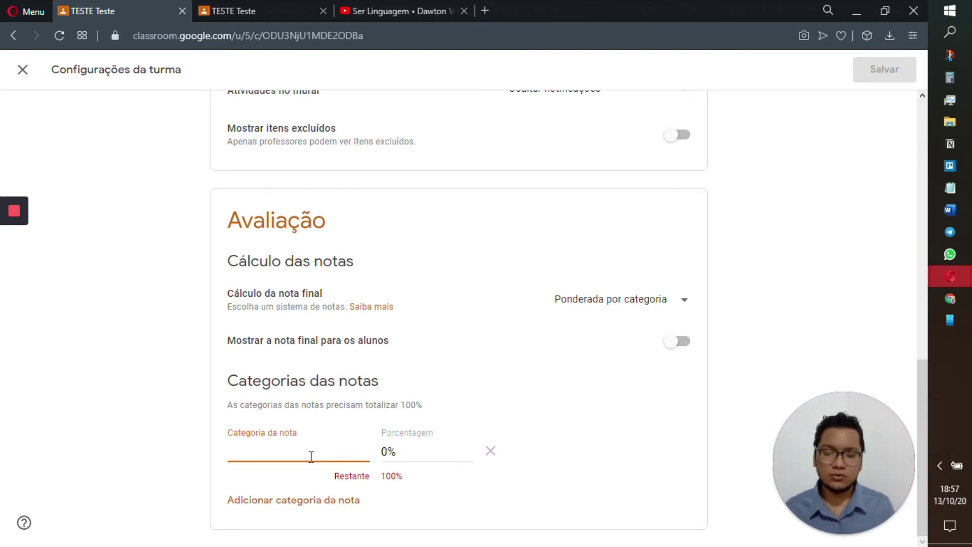
type("Nota de Trabalho - 4ª Etapa")
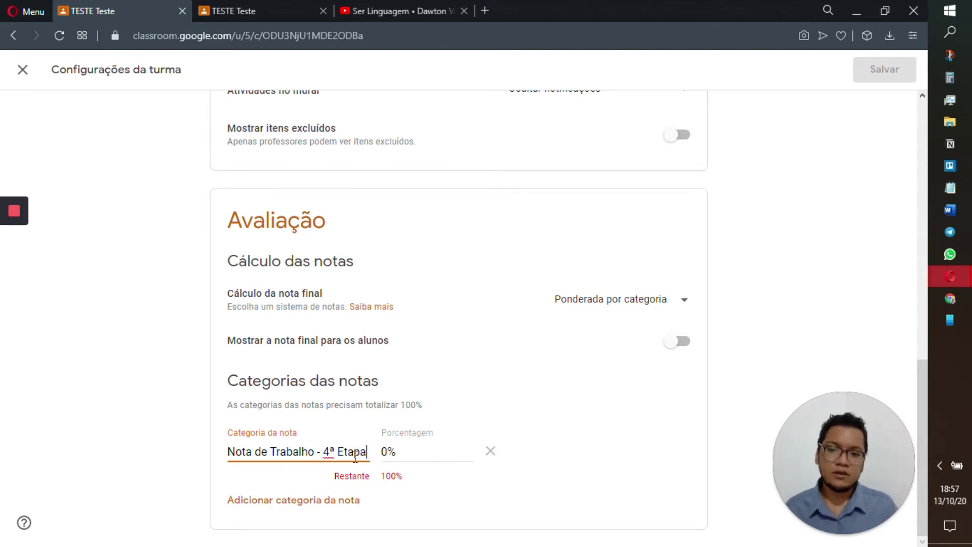
left_click(388, 452)
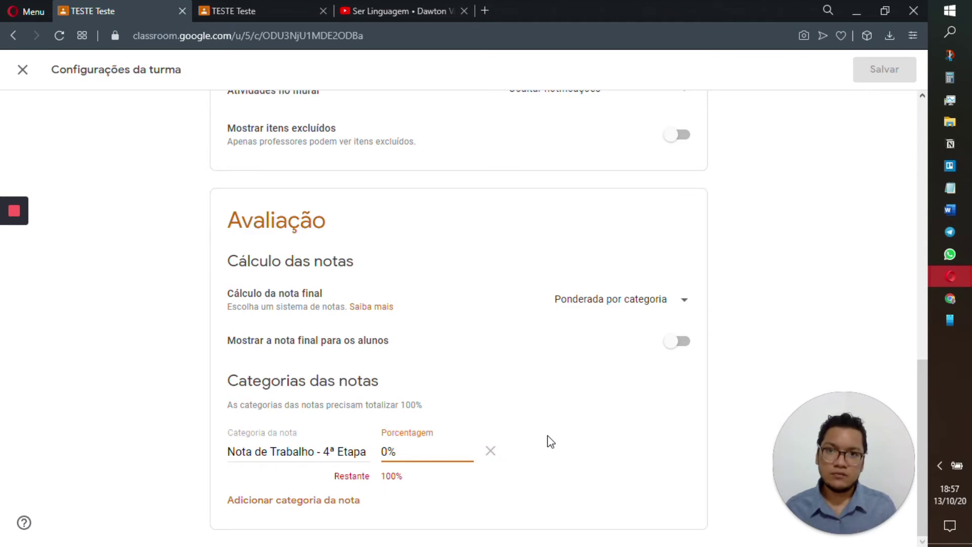
Add a second grade category named "Nota de Atividade de Casa - 4ª Etapa".
left_click(316, 501)
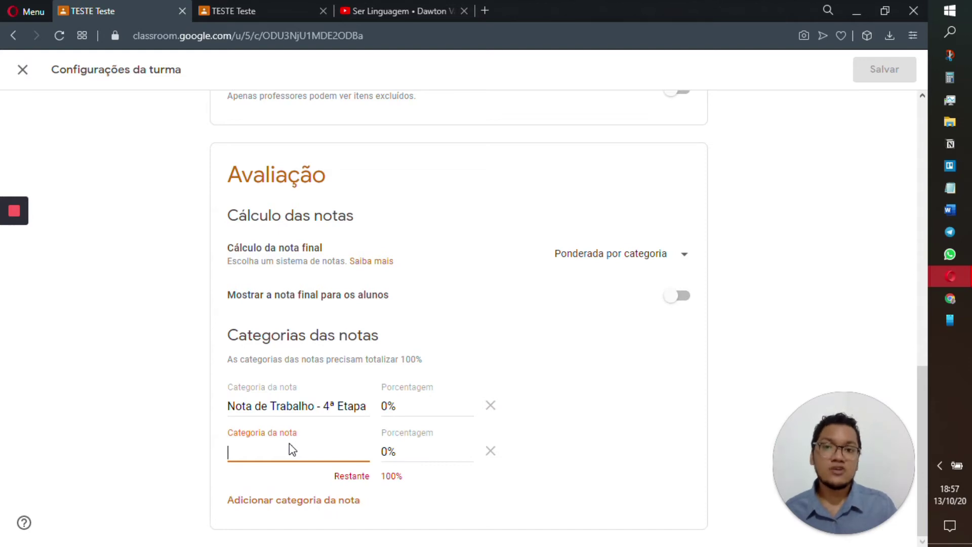
type("Nota de Atividade de")
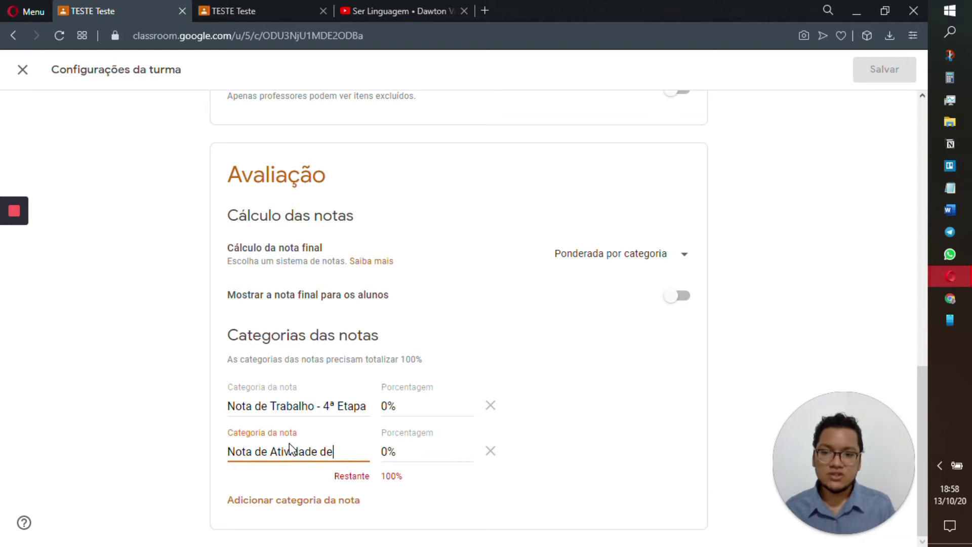
type(" Casa - ")
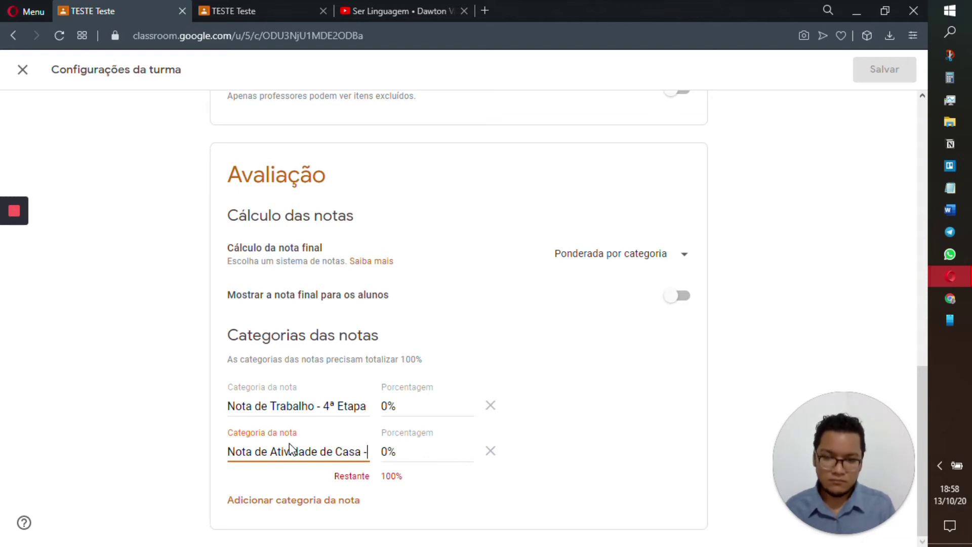
type("4ª ")
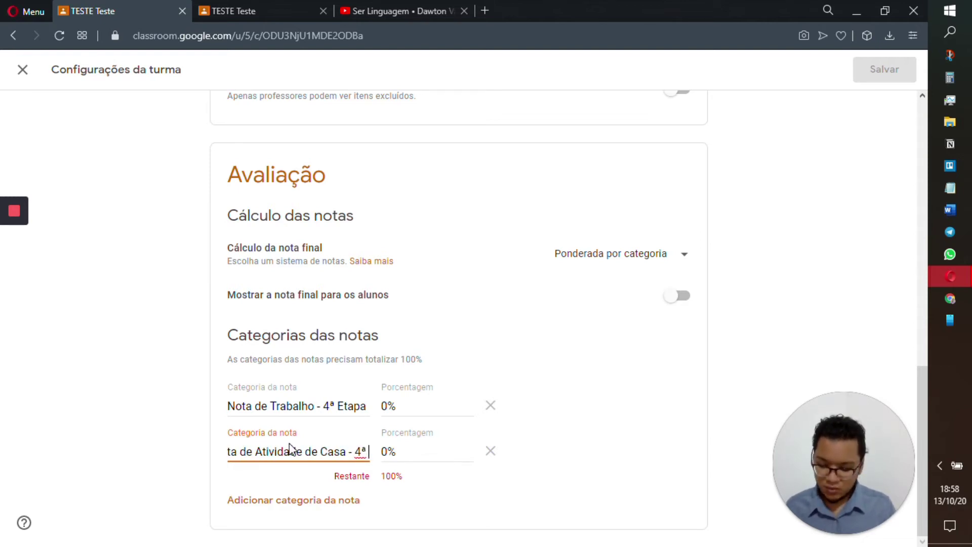
type("Etapa")
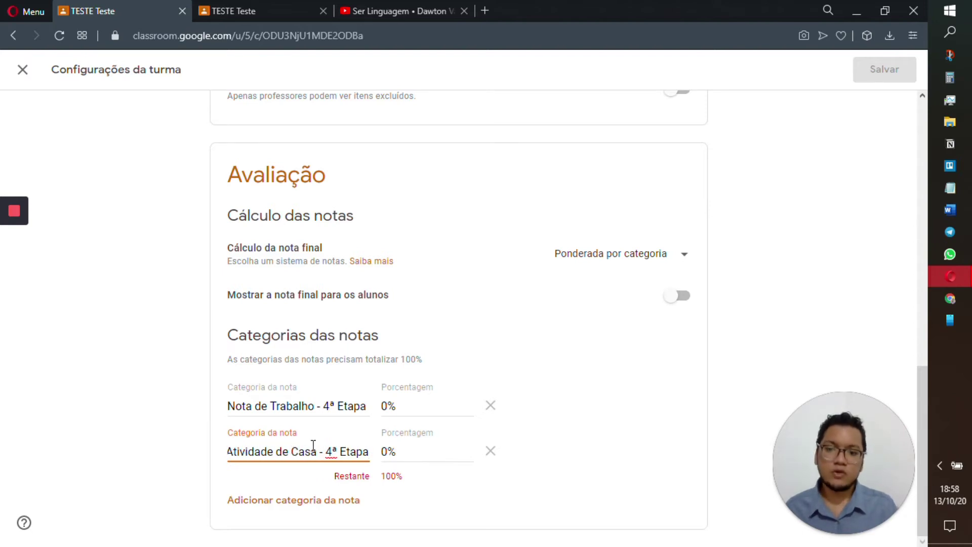
left_click(537, 407)
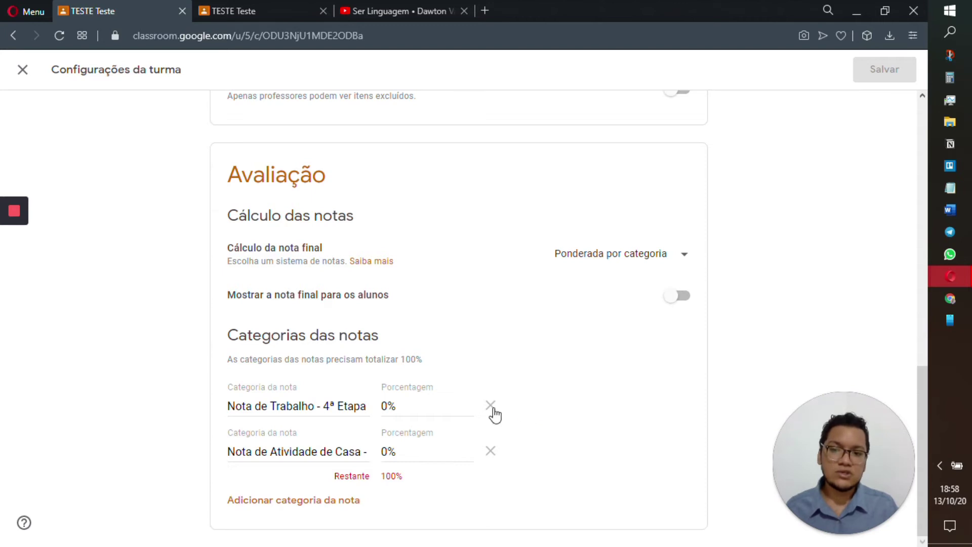
Set the percentage of the "Nota de Atividade de Casa - 4ª Etapa" category to 100%.
left_click(425, 408)
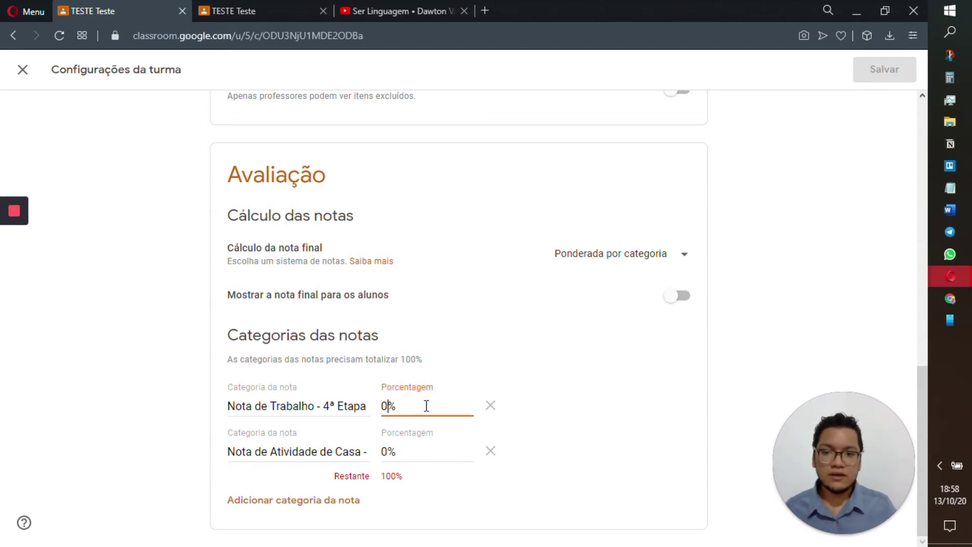
key("Tab")
key("Tab")
key("Left")
type("10")
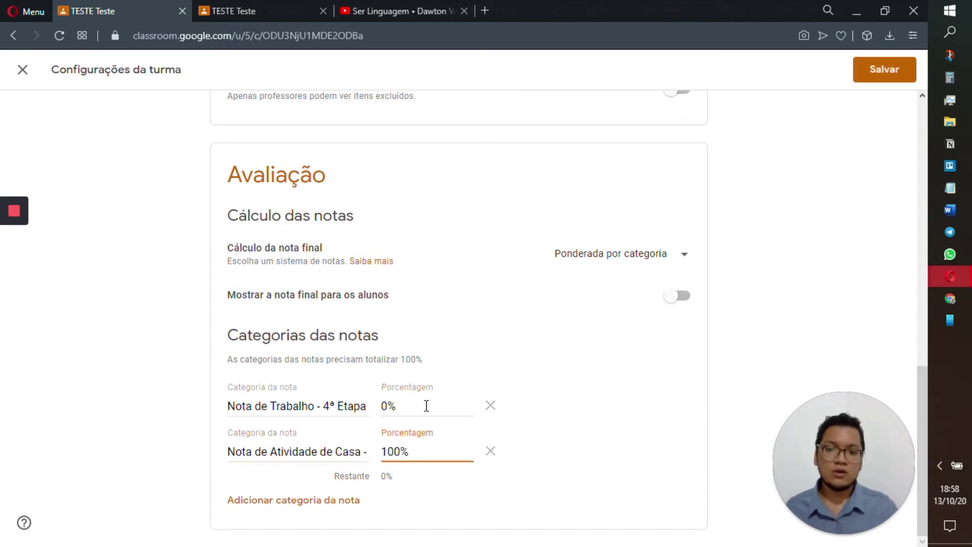
left_click(584, 382)
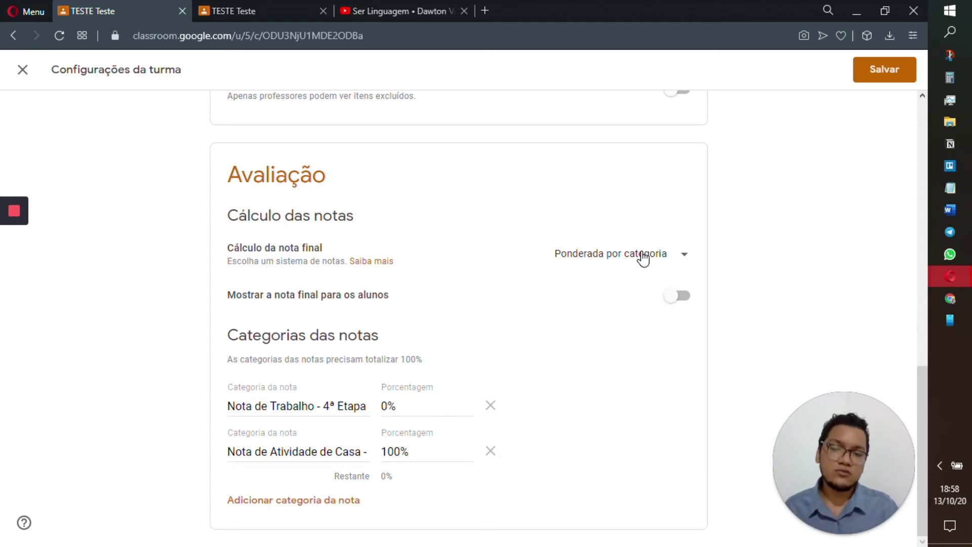
Save the class settings and check the TESTE class gradebook.
left_click(878, 80)
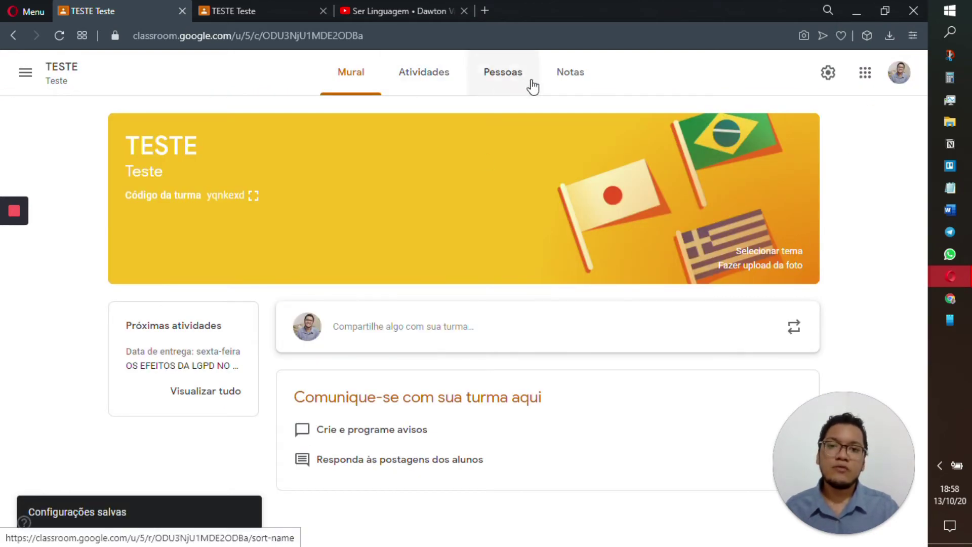
left_click(571, 75)
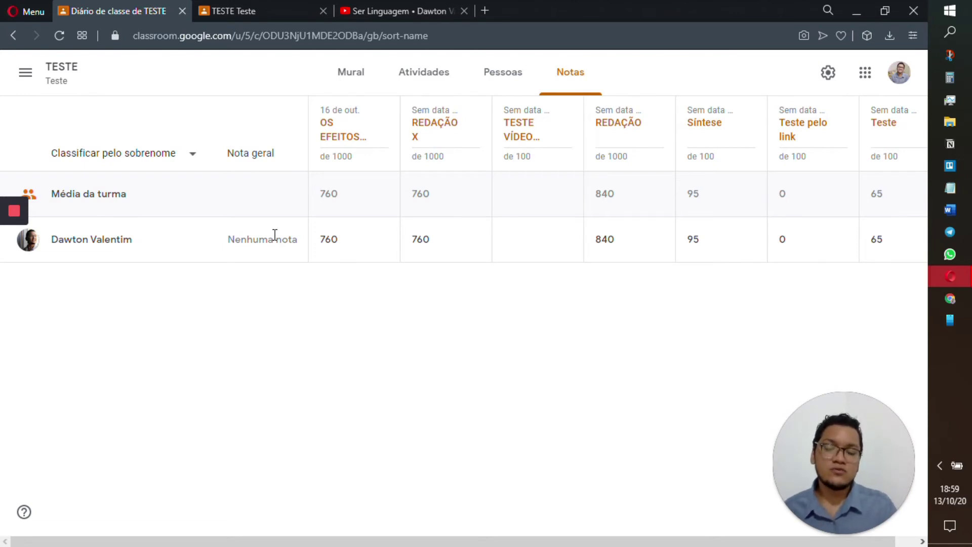
Start a new assignment titled "ATIVIDADE DE CASA 1" with the instructions "Exemplo.".
left_click(443, 86)
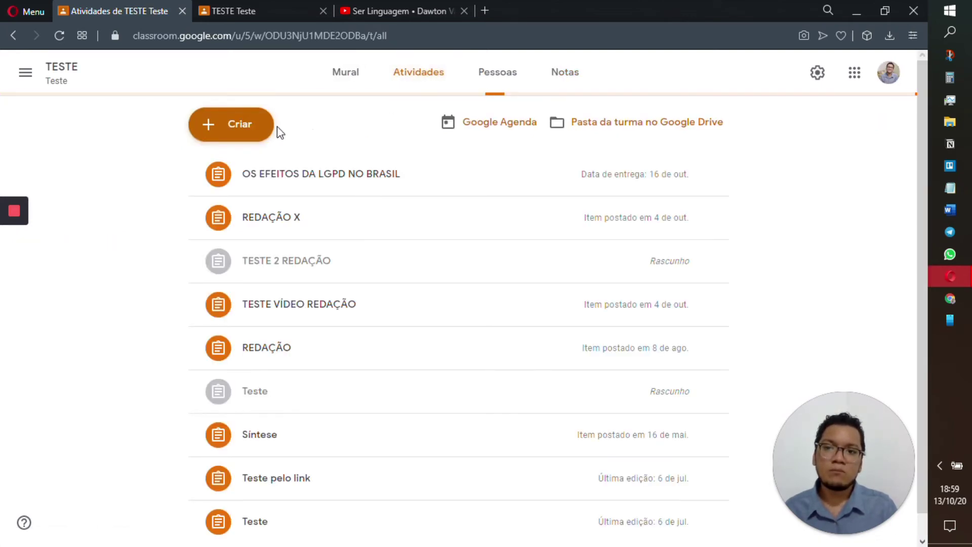
left_click(234, 125)
left_click(253, 172)
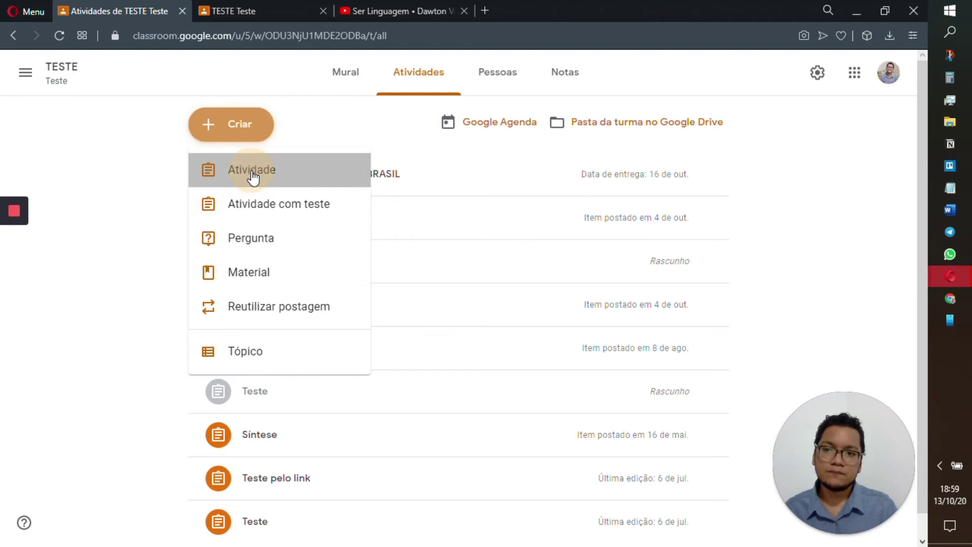
left_click(190, 137)
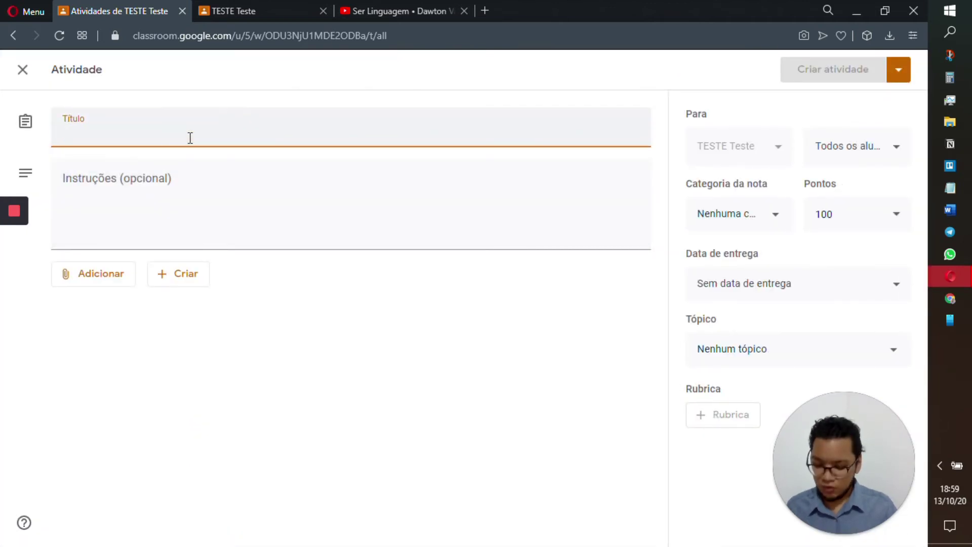
type("ATIVIDADE DE CASA 1")
left_click(162, 181)
type("Exemplo.")
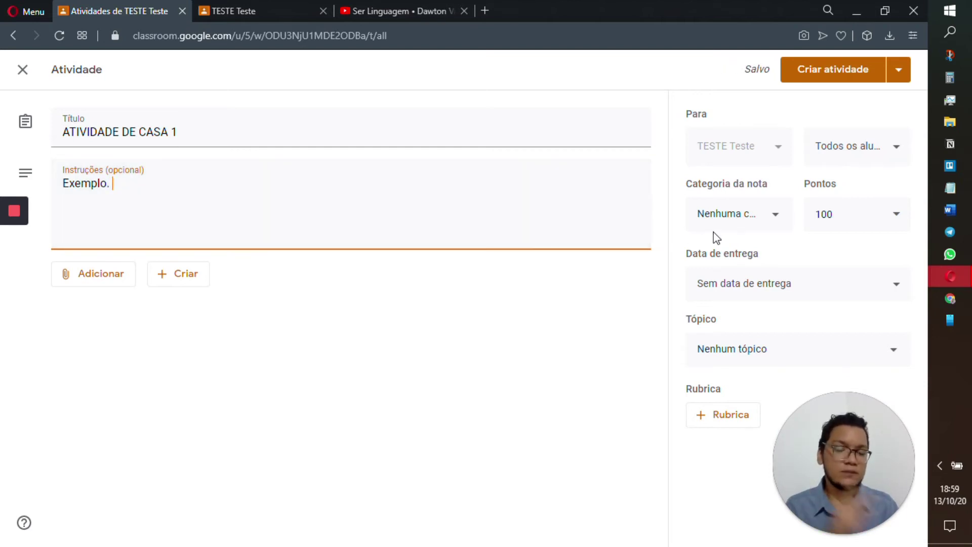
Set the assignment's grade category to "Nota de Atividade de Casa - 4ª Etapa" and its points to 1, keeping all students as recipients.
left_click_drag(867, 436, 87, 437)
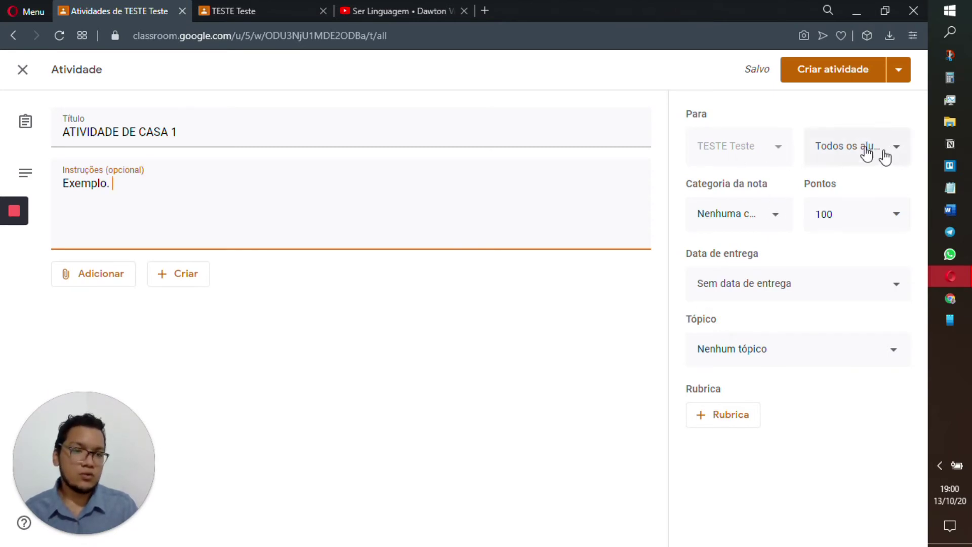
left_click(826, 157)
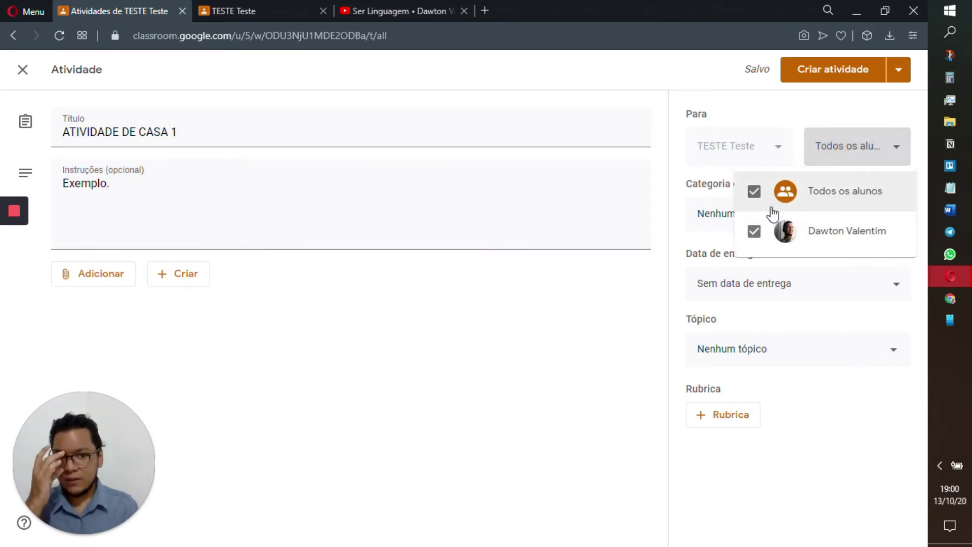
left_click(802, 465)
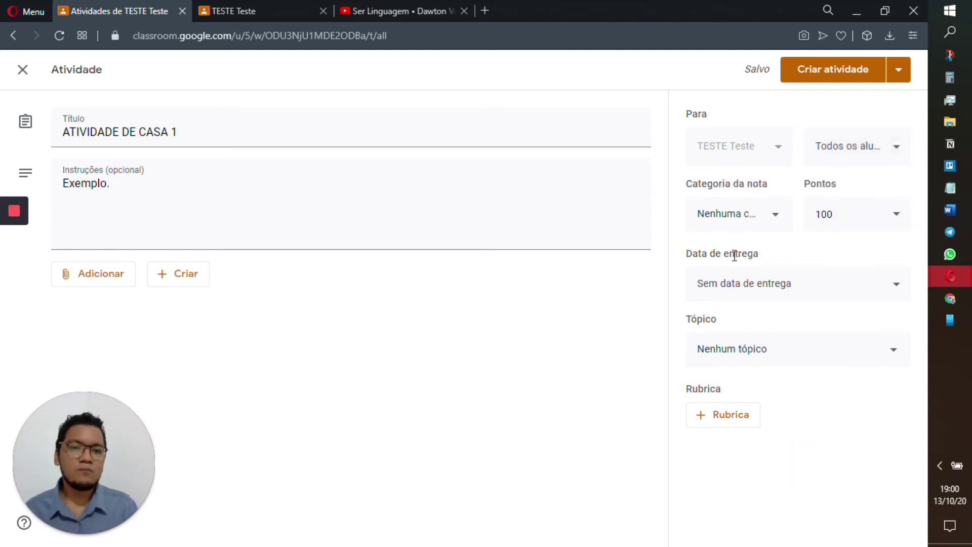
left_click(739, 216)
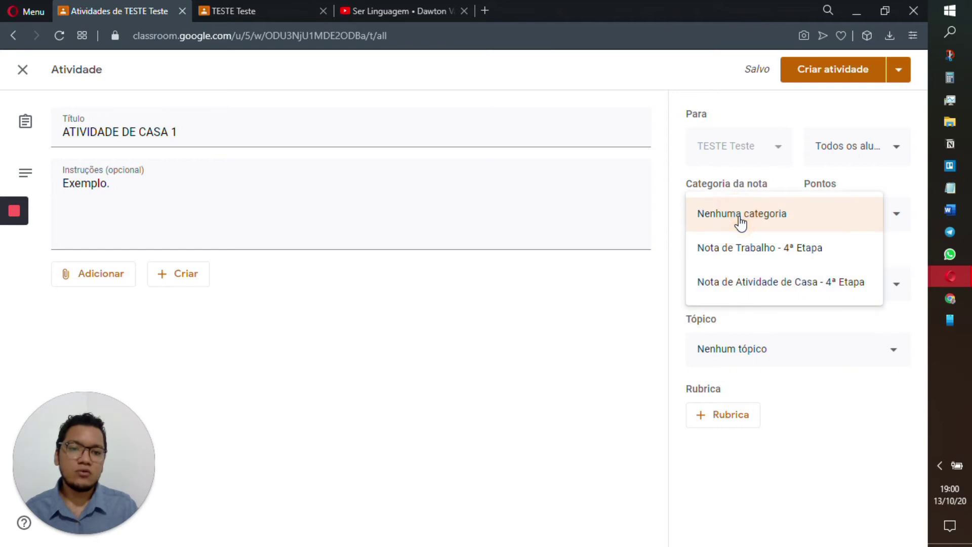
left_click(770, 288)
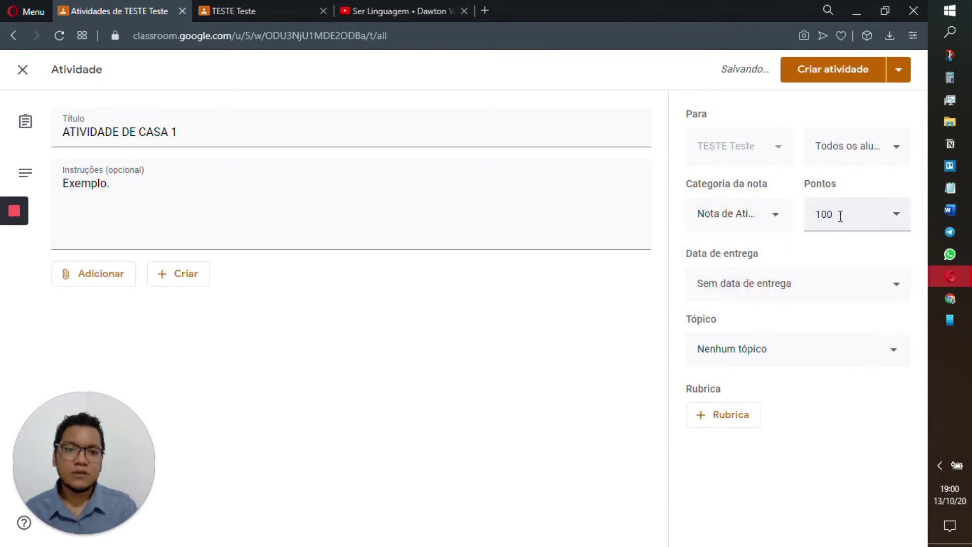
left_click(841, 217)
key("BackSpace")
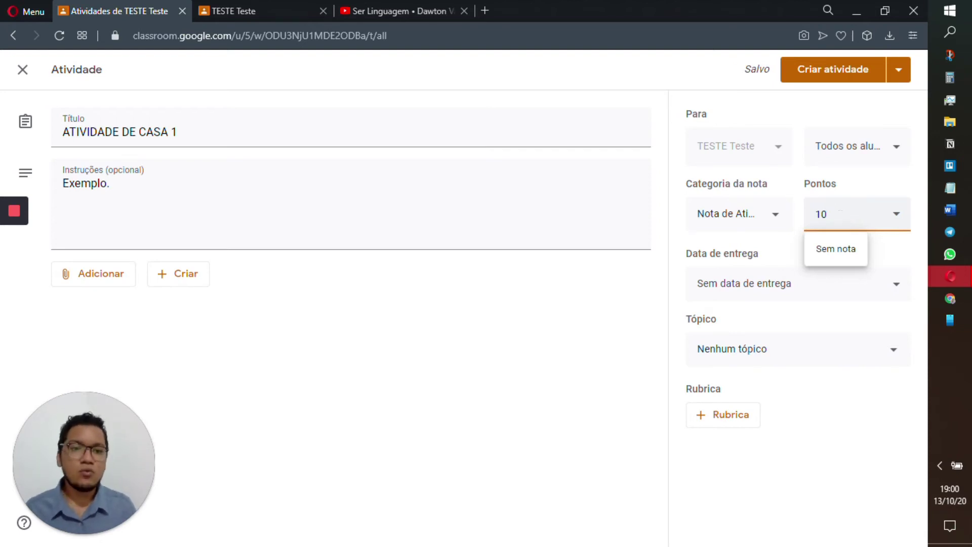
key("BackSpace")
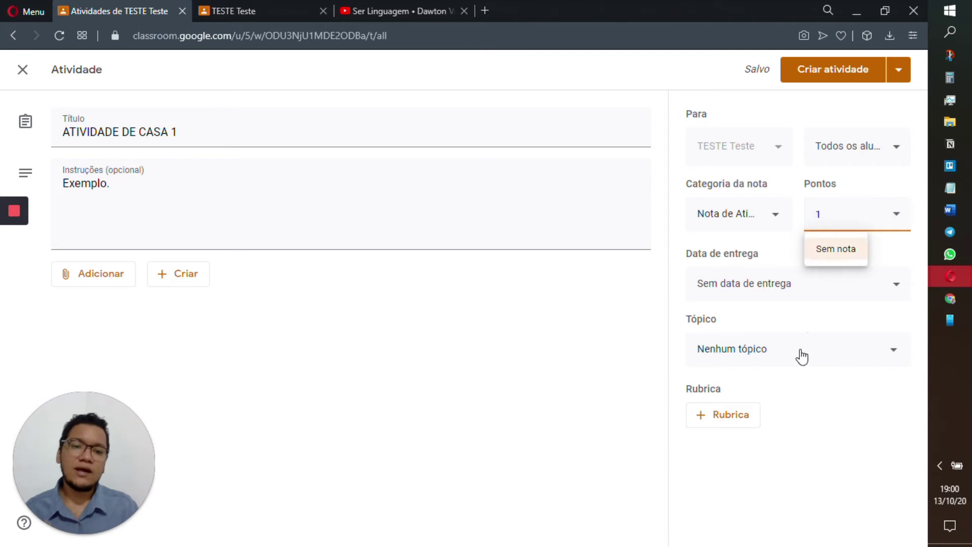
left_click(790, 453)
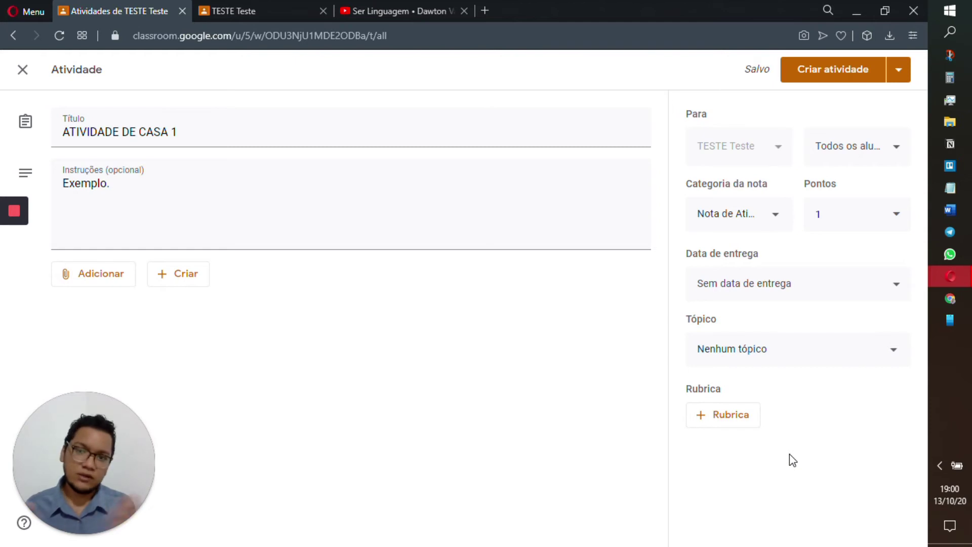
Set the assignment's due date to 14 October 2020 without a time.
left_click(777, 298)
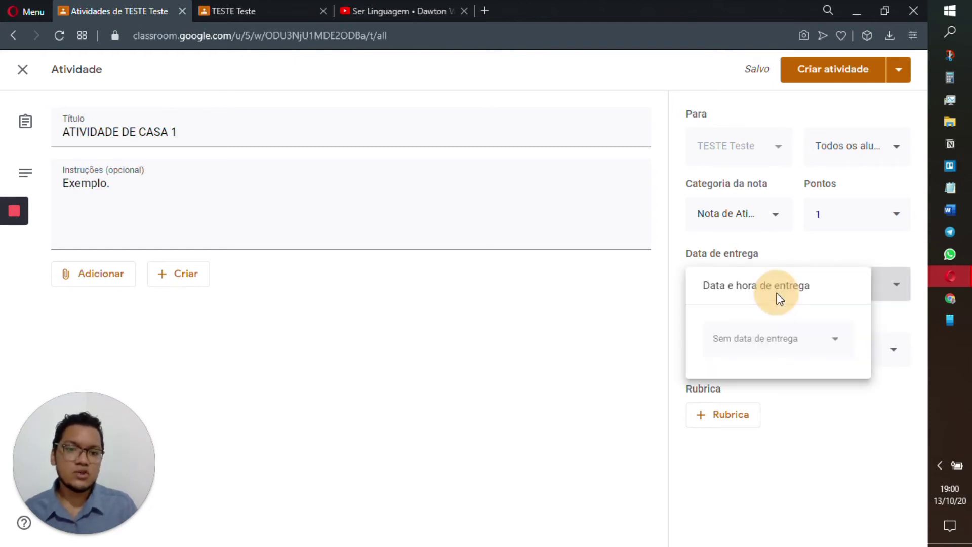
left_click(777, 356)
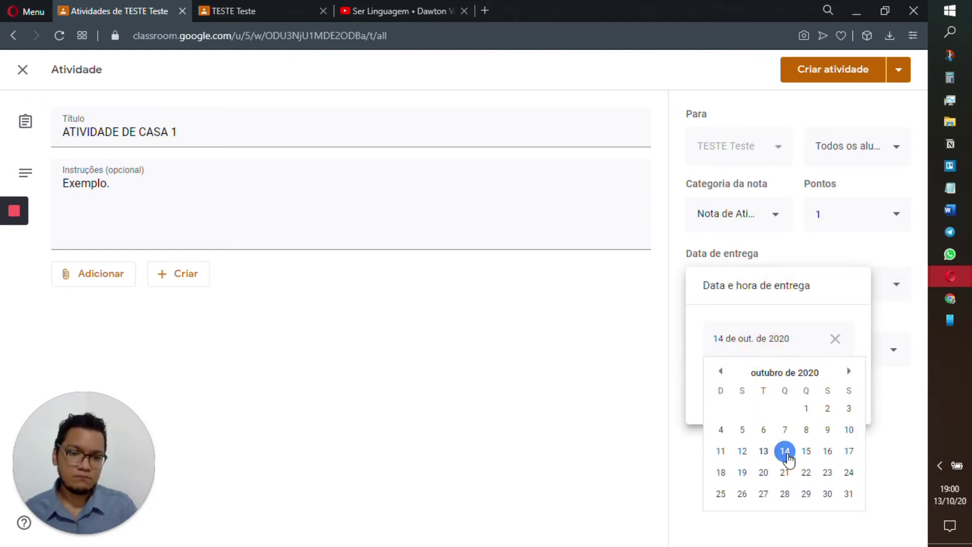
left_click(786, 453)
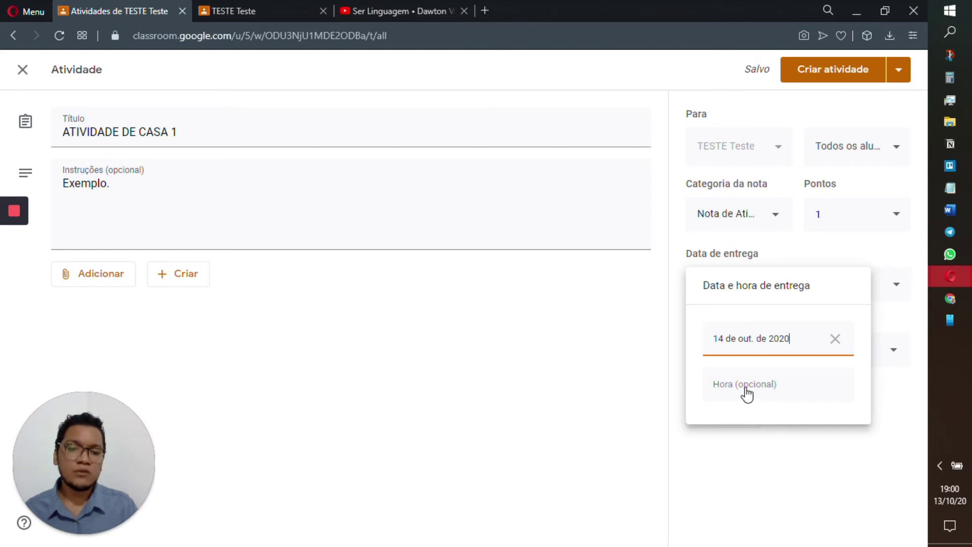
left_click(777, 450)
Create a new topic named "ATIVIDADES DE CASA" for the assignment.
left_click(744, 352)
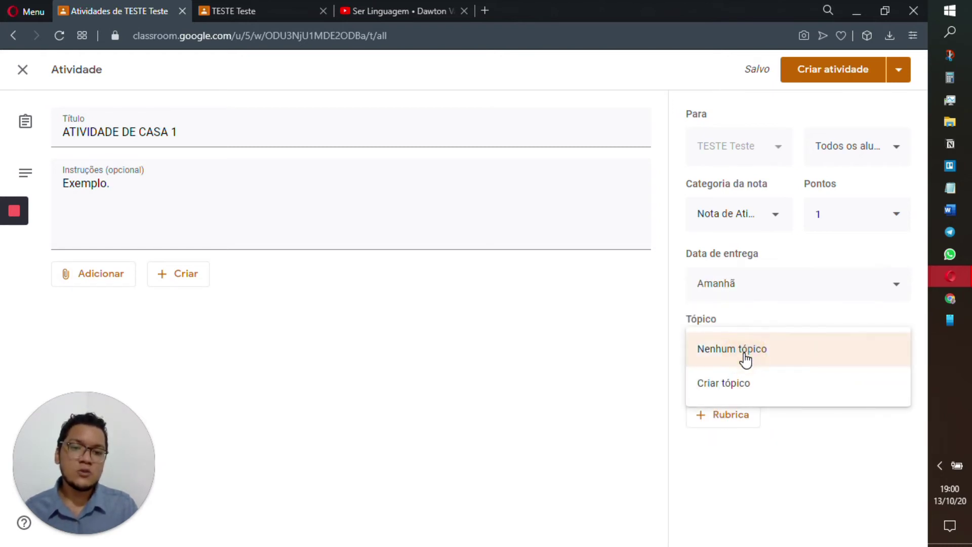
left_click(743, 392)
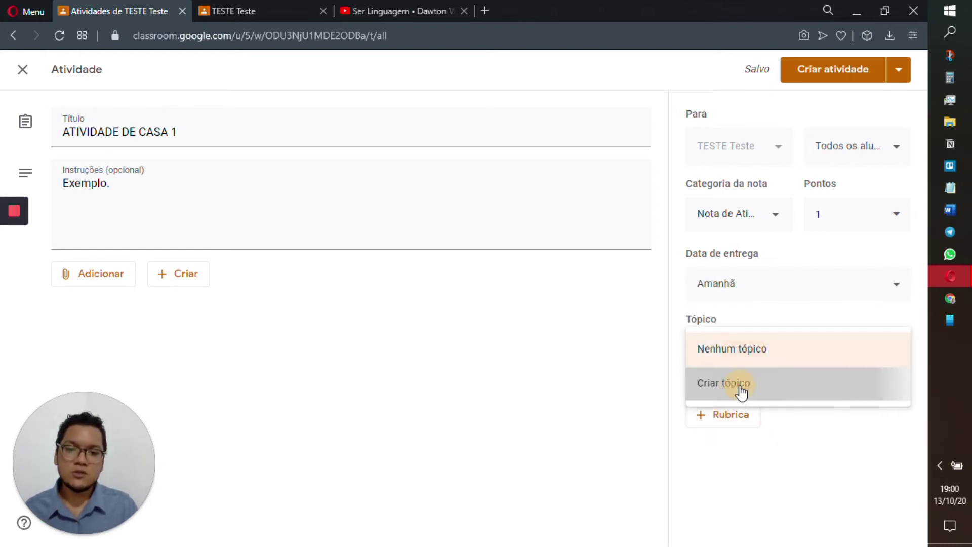
type("ATIvi")
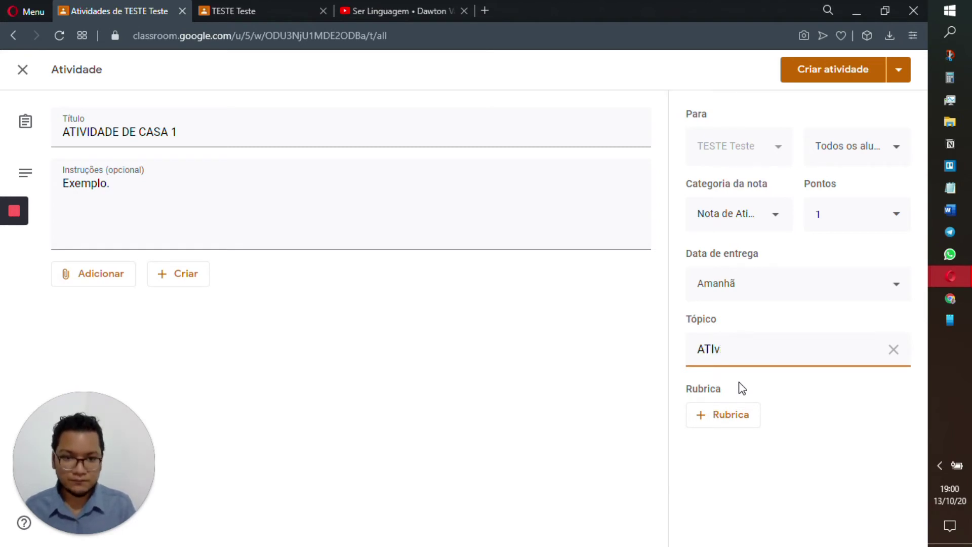
key("ctrl+a")
type("ATIVIDADES DE CASA")
left_click(800, 431)
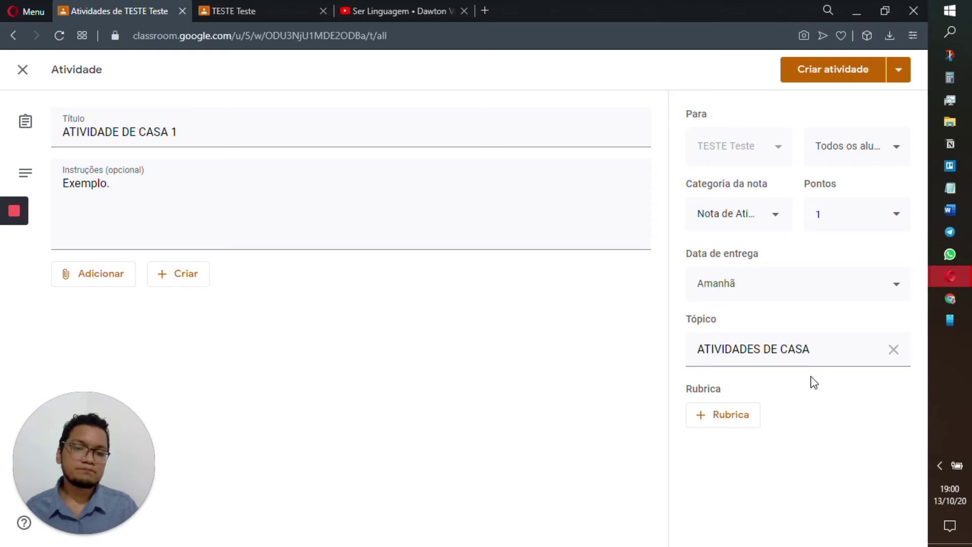
left_click(810, 349)
left_click(828, 486)
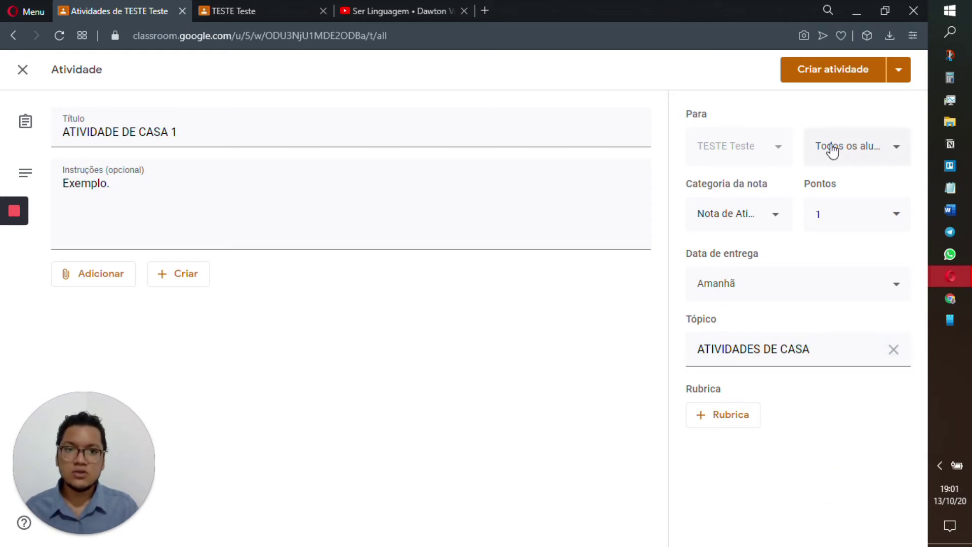
Publish the assignment to the class and show only the ATIVIDADES DE CASA topic.
left_click(821, 72)
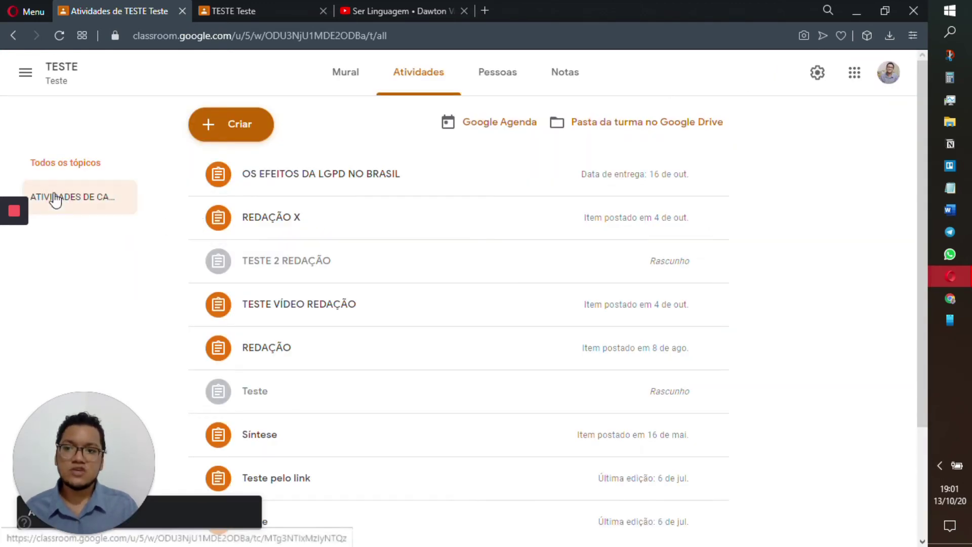
left_click(93, 204)
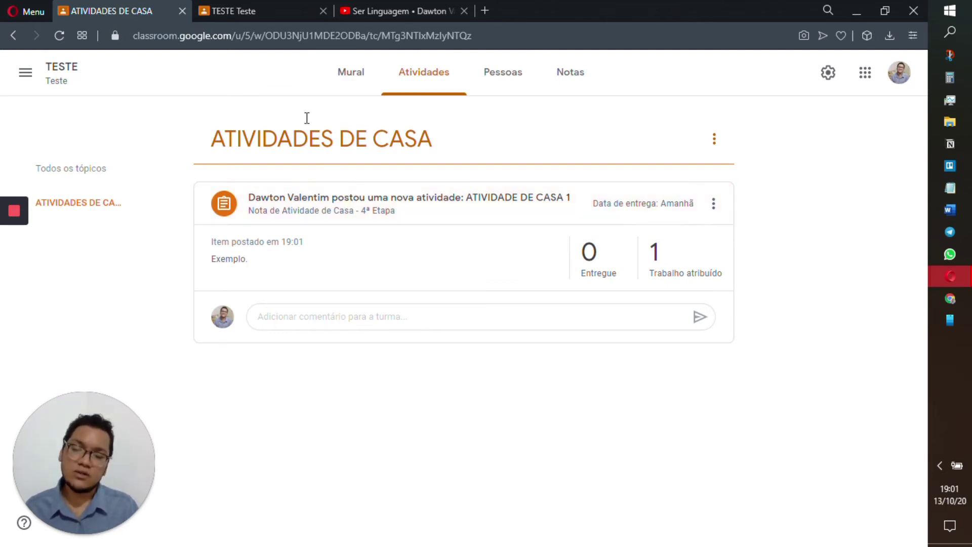
In the student's view of the class, examine the category, points and due date of ATIVIDADE DE CASA 1, and return to the Mural.
left_click(255, 4)
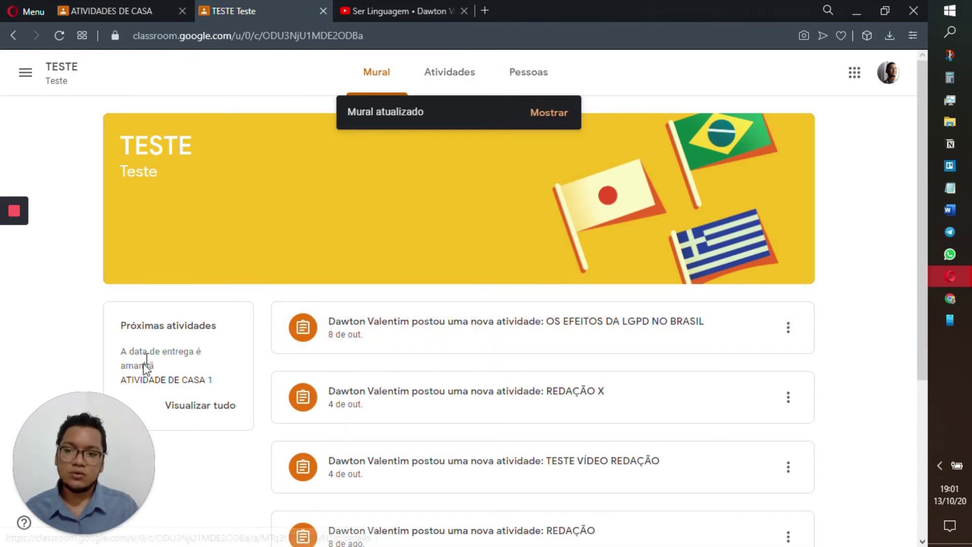
left_click(439, 73)
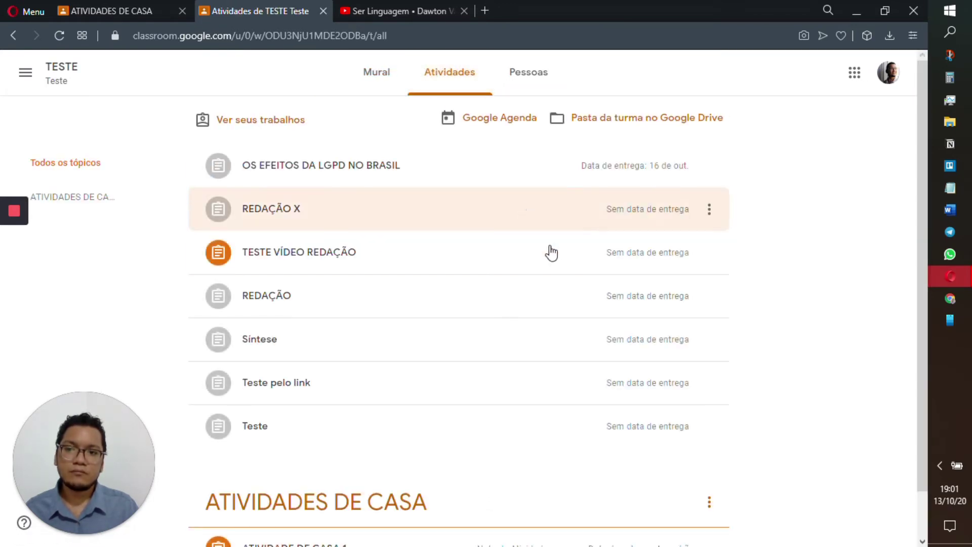
scroll(557, 261, "down", 1)
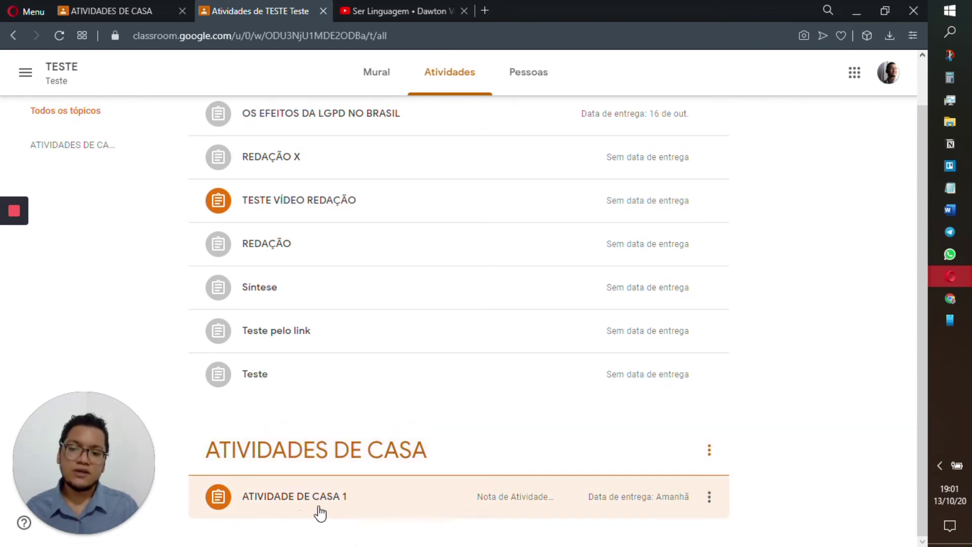
left_click(514, 509)
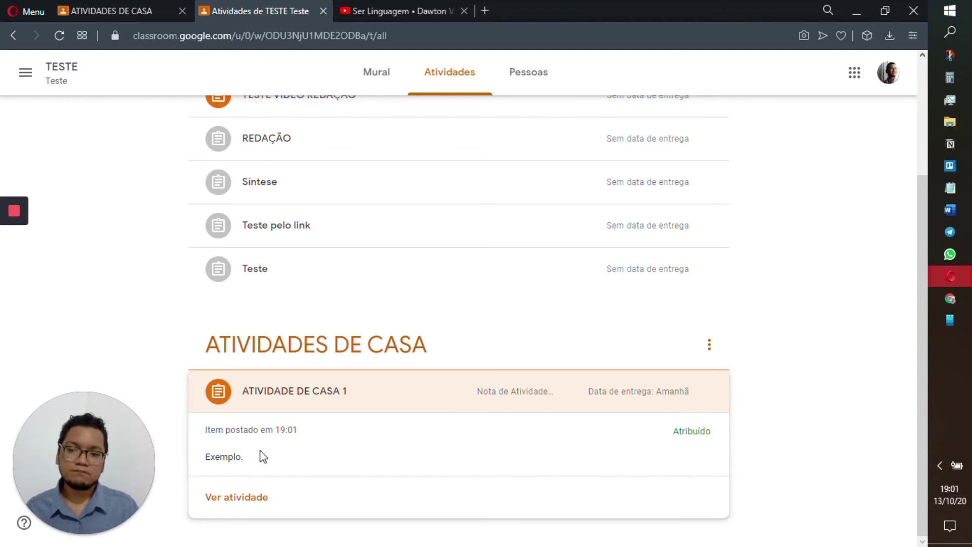
left_click(252, 503)
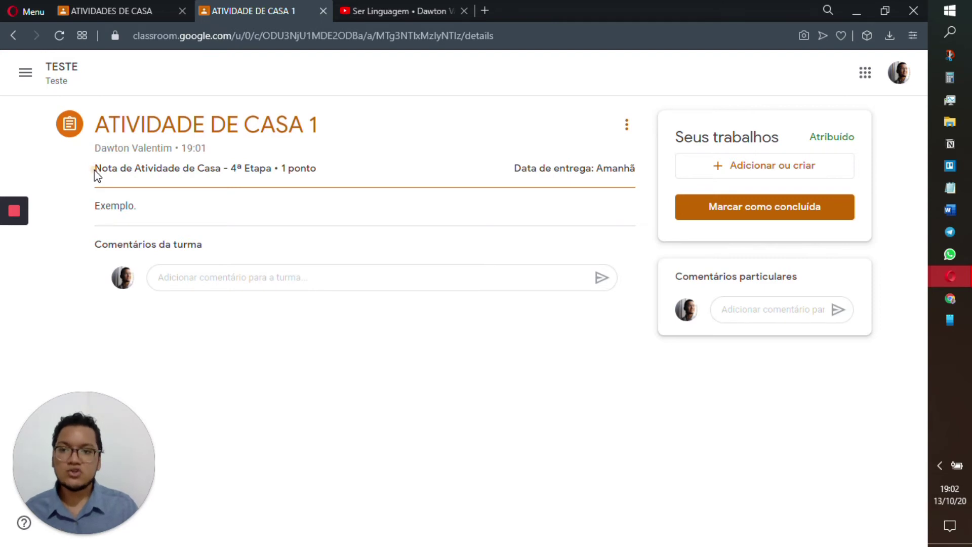
left_click_drag(96, 175, 197, 163)
left_click(327, 178)
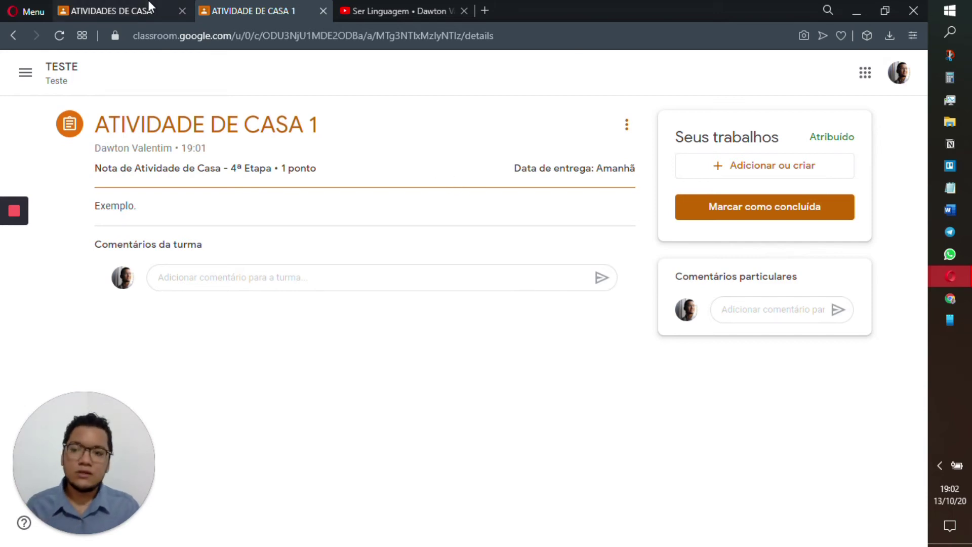
left_click(61, 79)
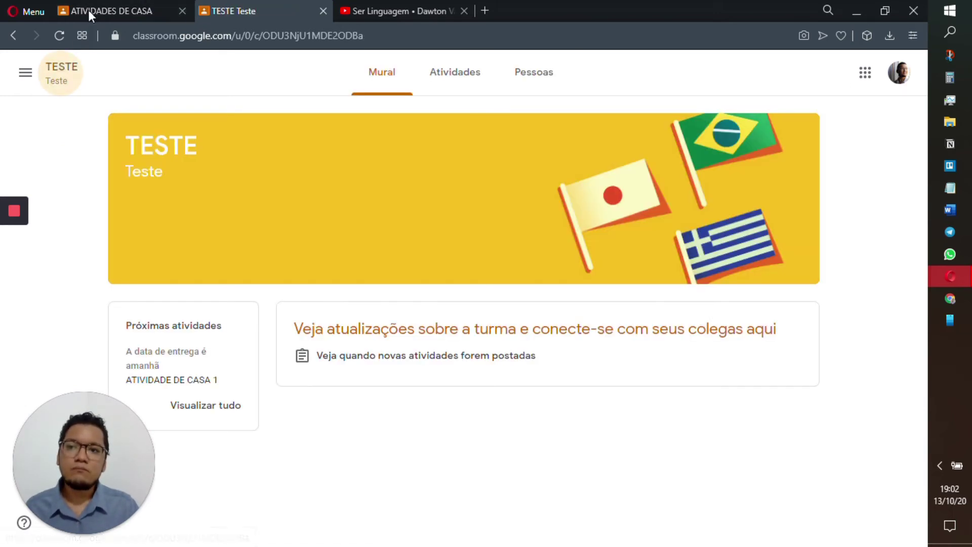
Return to the teacher's view and check the category and maximum points of ATIVIDADE DE CASA 1 in the gradebook.
left_click(89, 11)
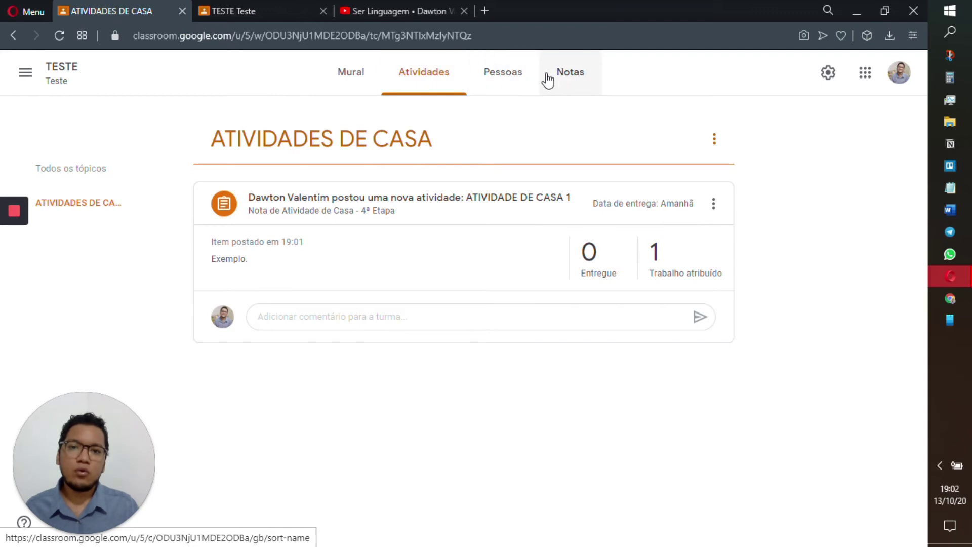
left_click(564, 83)
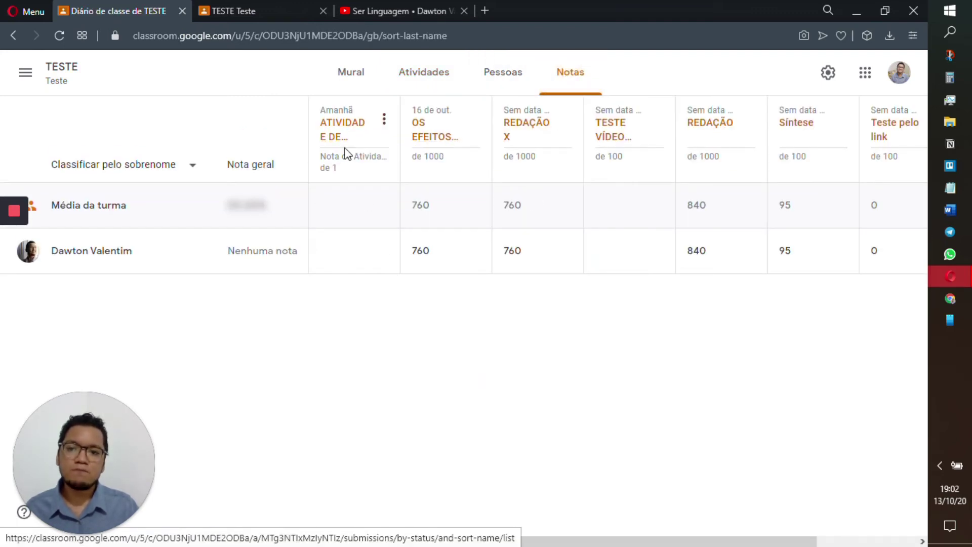
left_click_drag(332, 157, 354, 181)
left_click(350, 176)
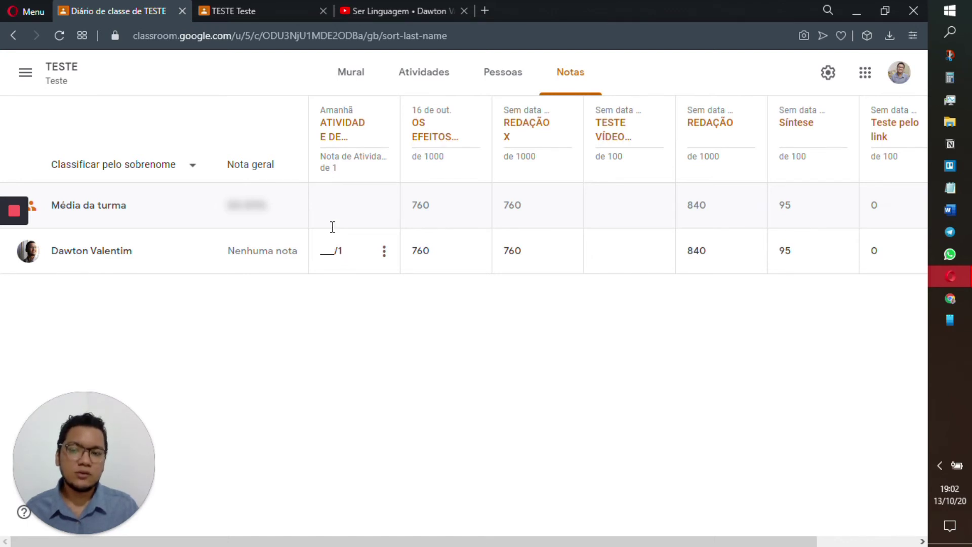
In the student's view, open ATIVIDADE DE CASA 1 and mark it as completed without attaching any work.
left_click(223, 7)
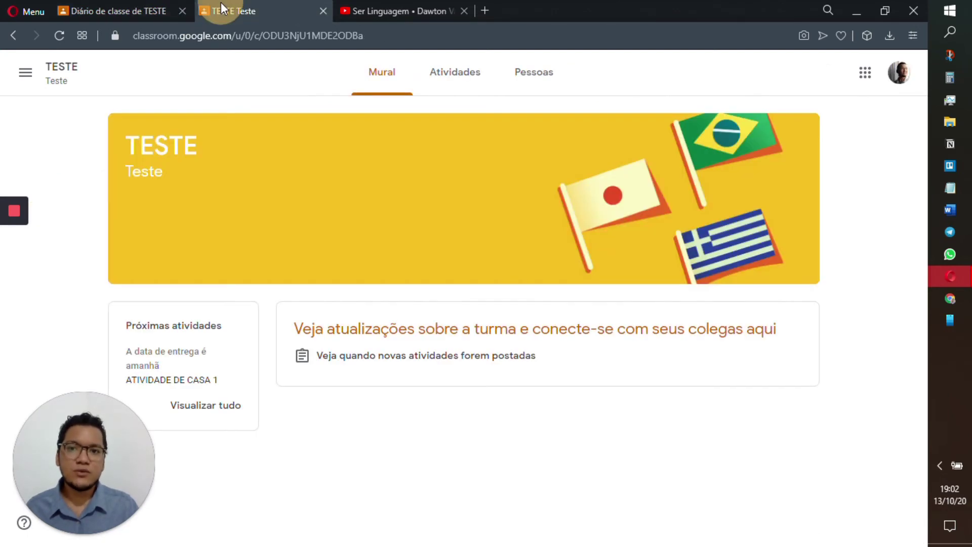
left_click(449, 74)
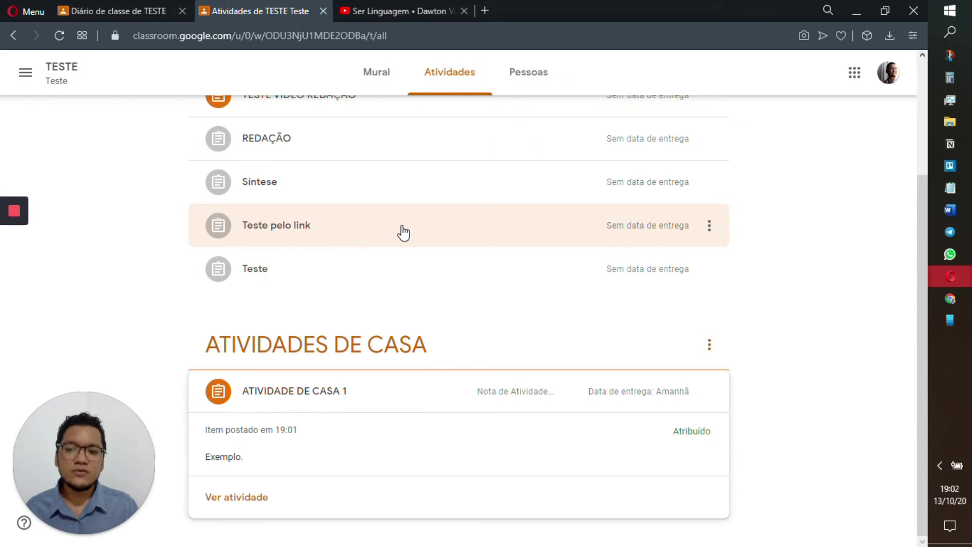
left_click(238, 498)
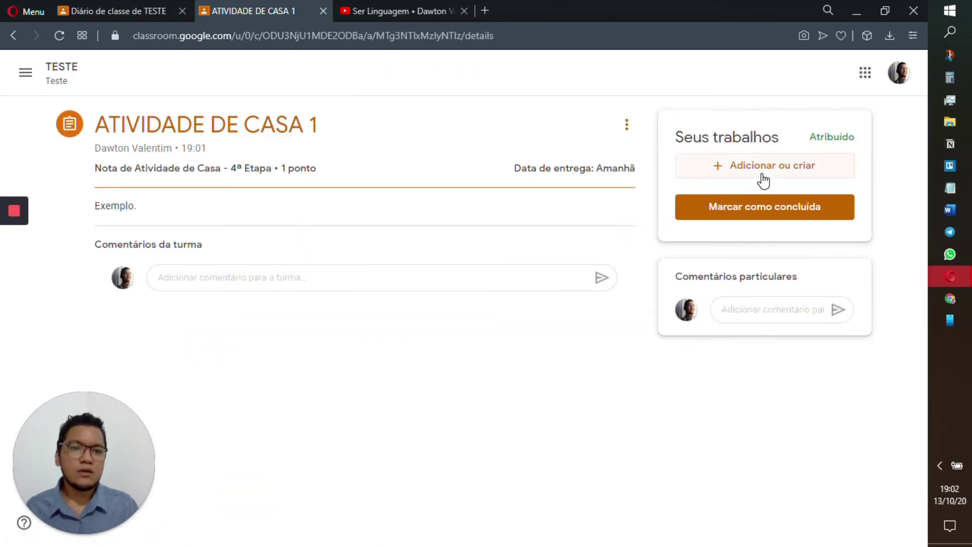
left_click(762, 217)
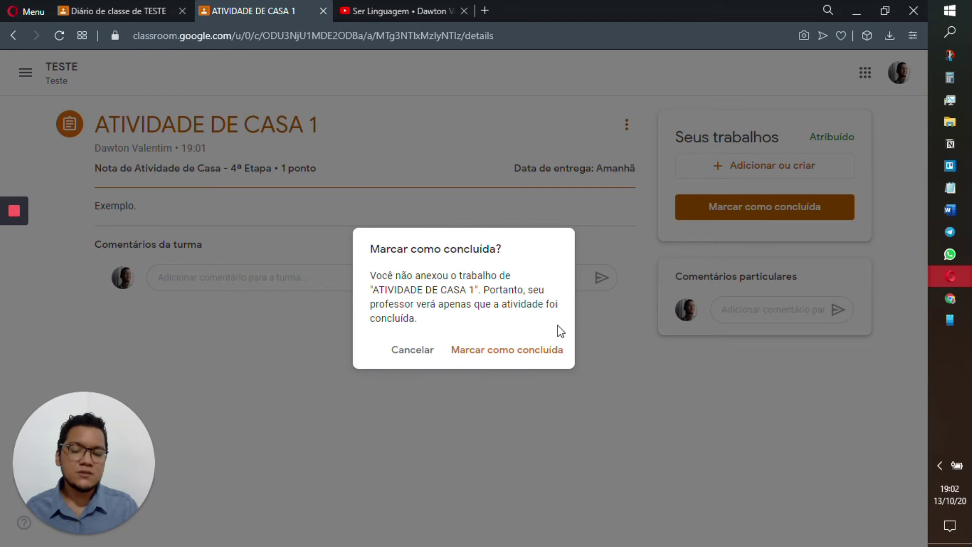
left_click(481, 356)
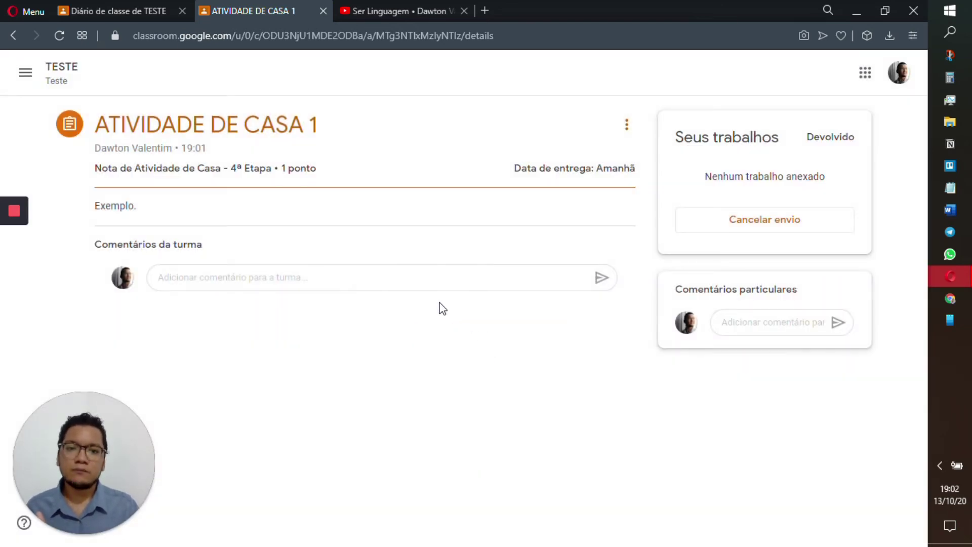
Return to the teacher's view and open the submitted student work for ATIVIDADE DE CASA 1.
left_click(117, 11)
left_click(424, 81)
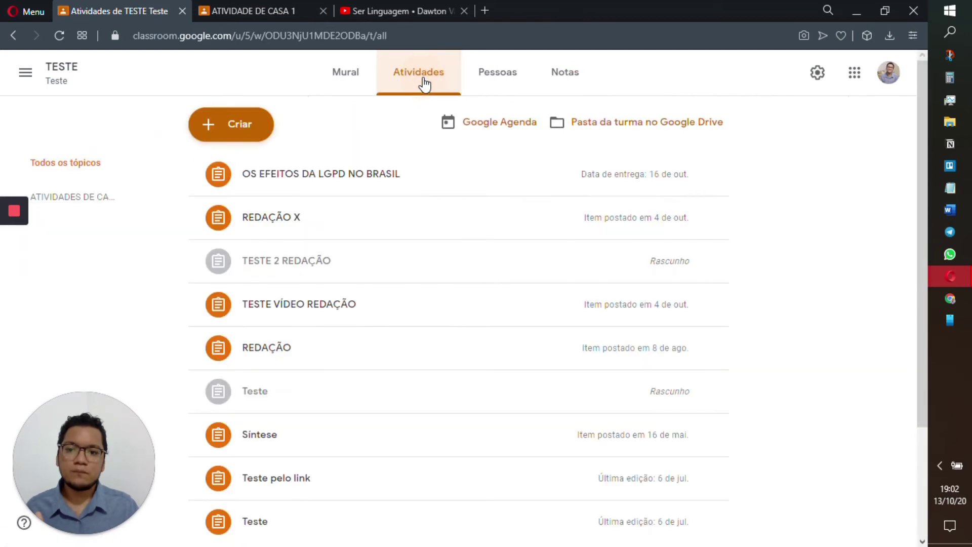
scroll(169, 180, "down", 4)
left_click(389, 496)
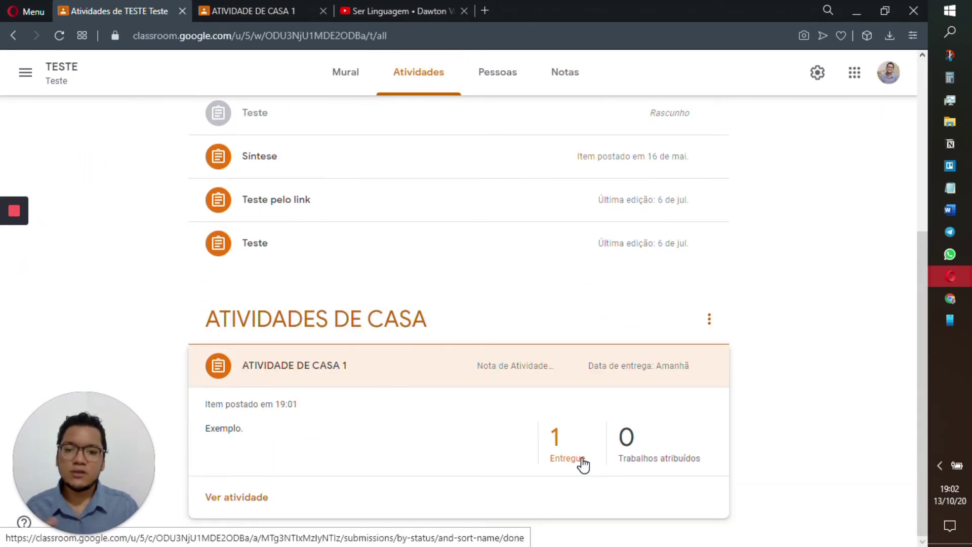
left_click(582, 459)
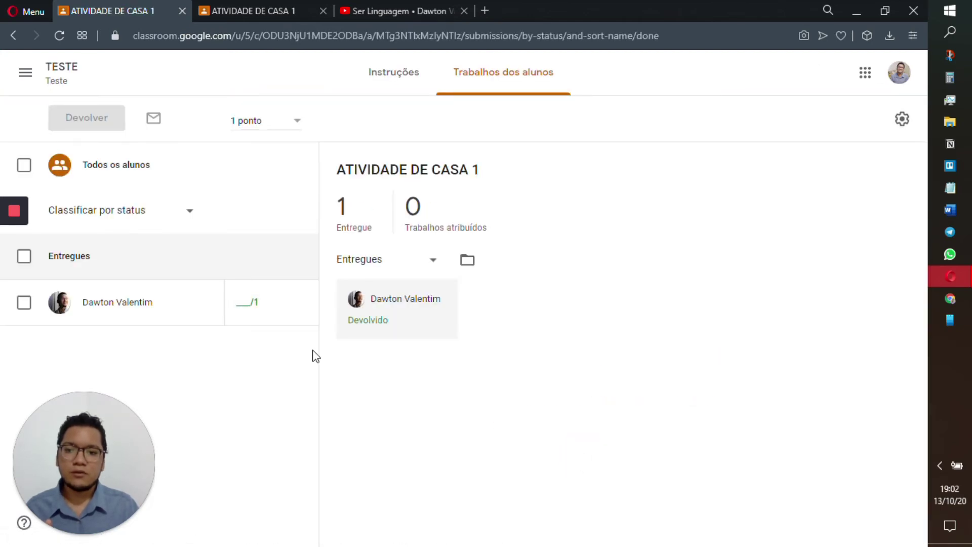
Return the student's ATIVIDADE DE CASA 1 with a grade of 1 and check the overall grade in the class gradebook.
left_click(191, 304)
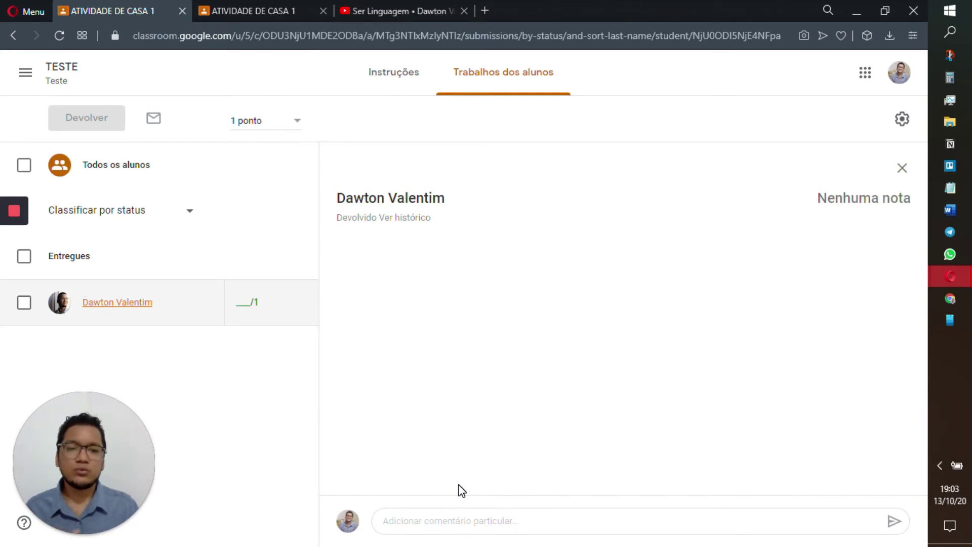
left_click(243, 303)
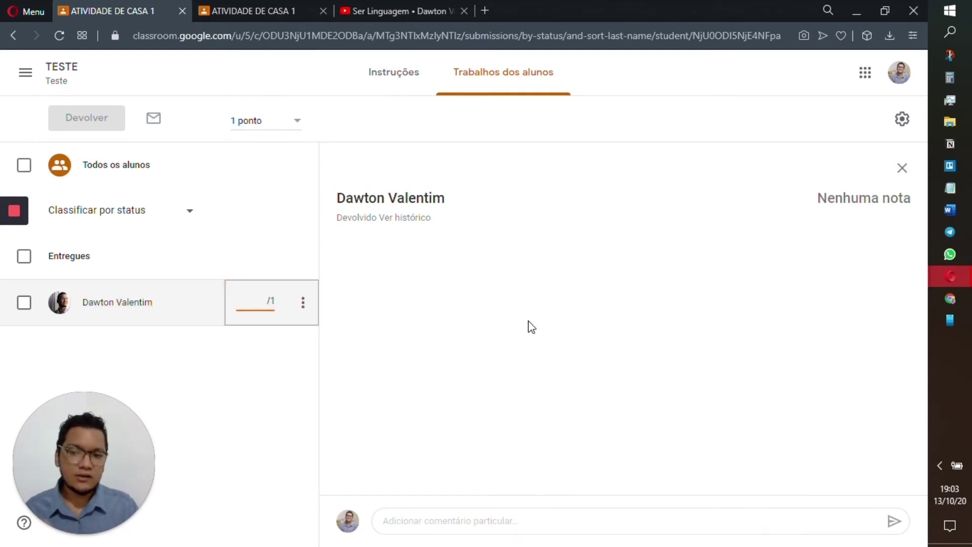
type("1")
left_click(79, 129)
left_click(588, 378)
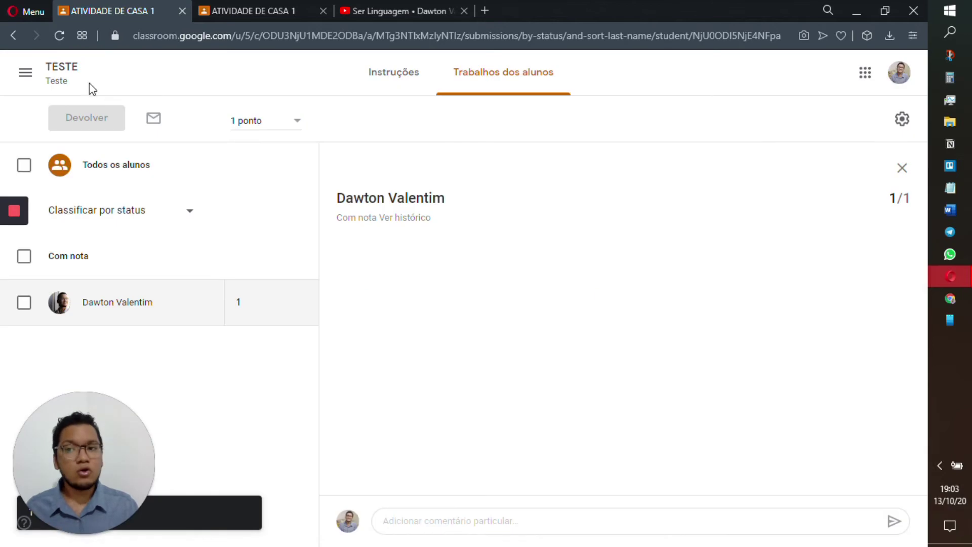
left_click(65, 74)
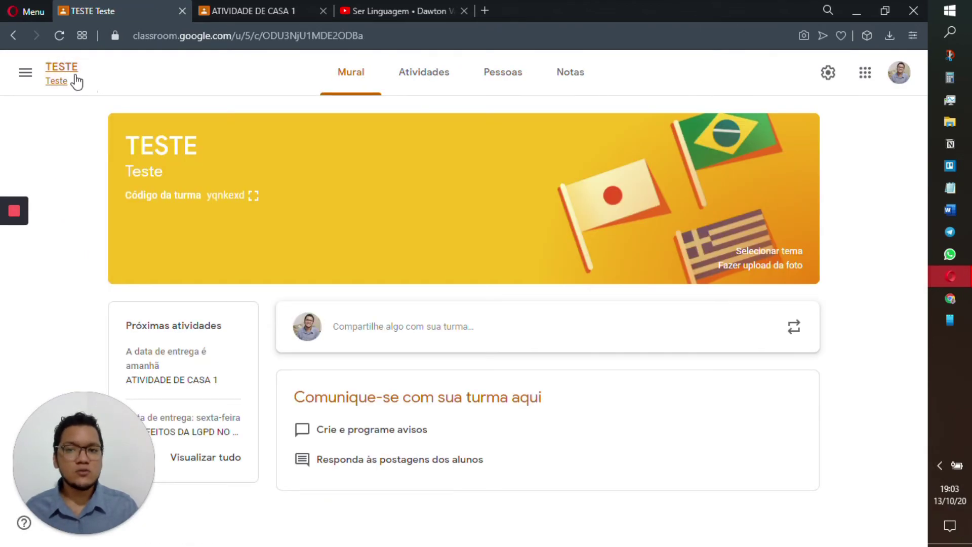
left_click(569, 77)
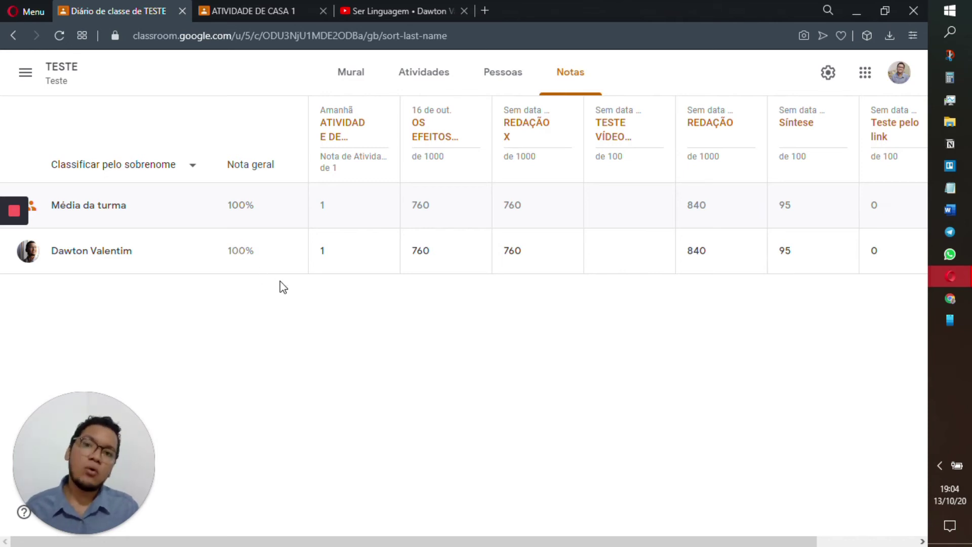
Start a new assignment titled TRABALHO 1 with the instructions "EXEMPLO.".
left_click(419, 76)
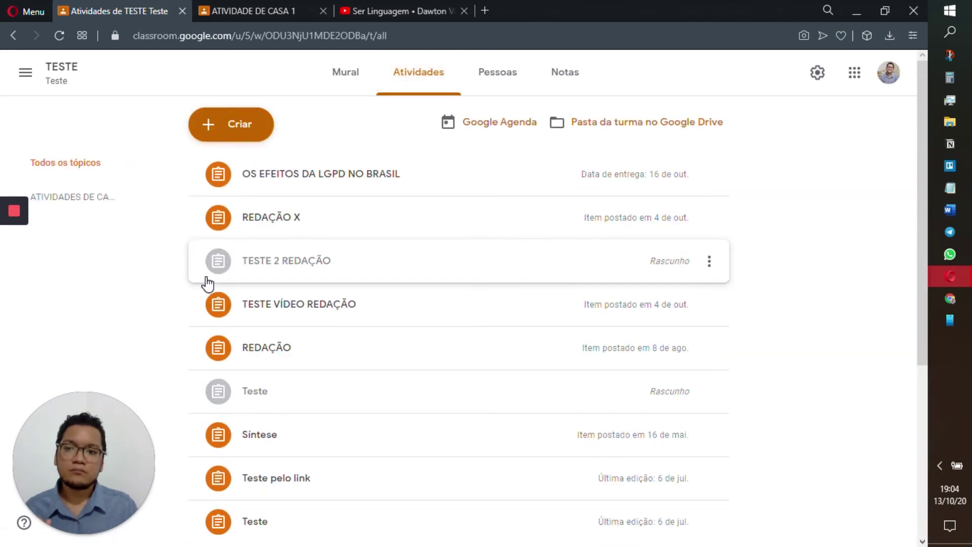
left_click(228, 133)
left_click(261, 176)
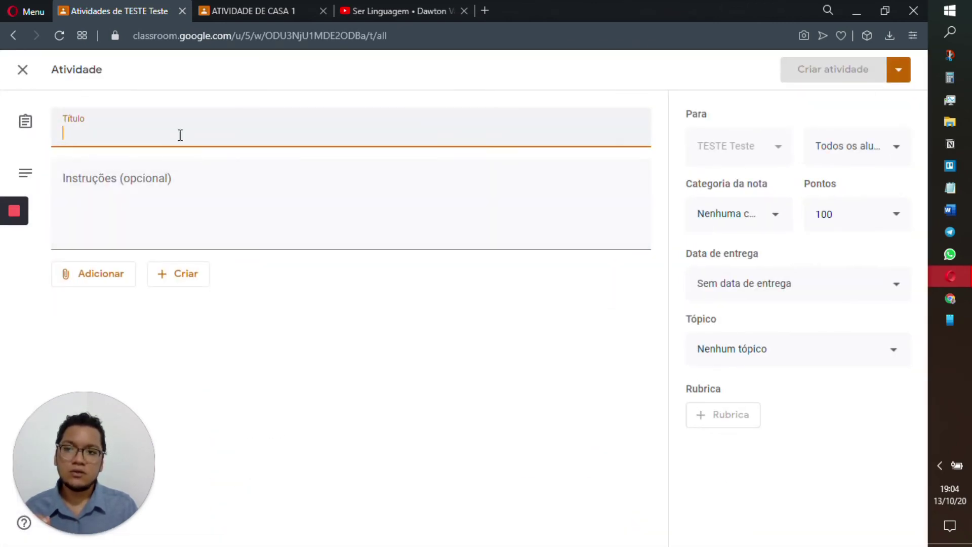
type("TRABA")
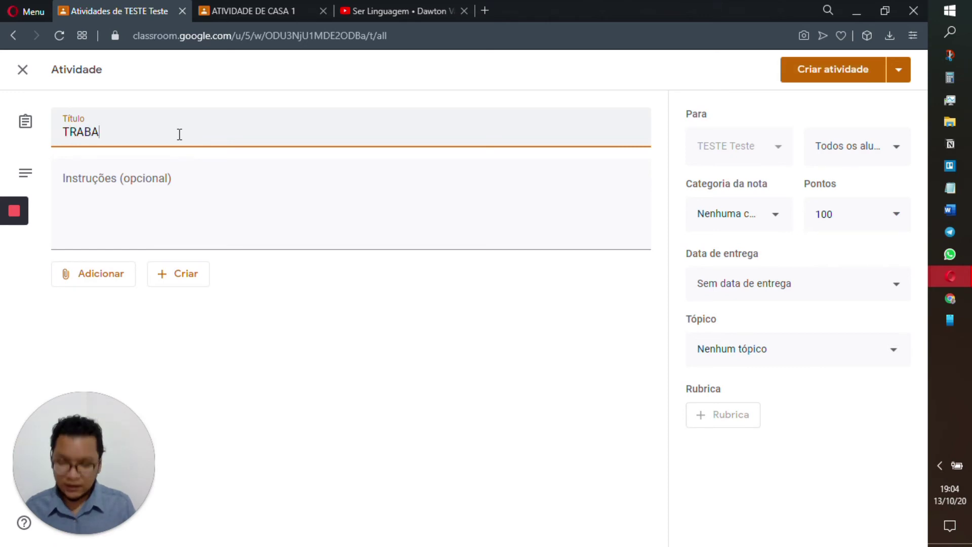
type("LHO 1")
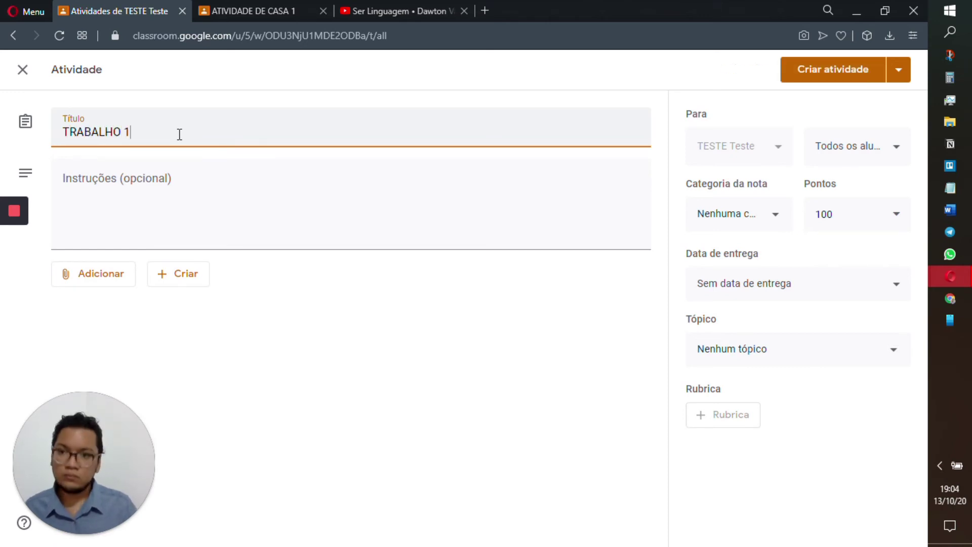
left_click(150, 203)
type("EXEMPLO.")
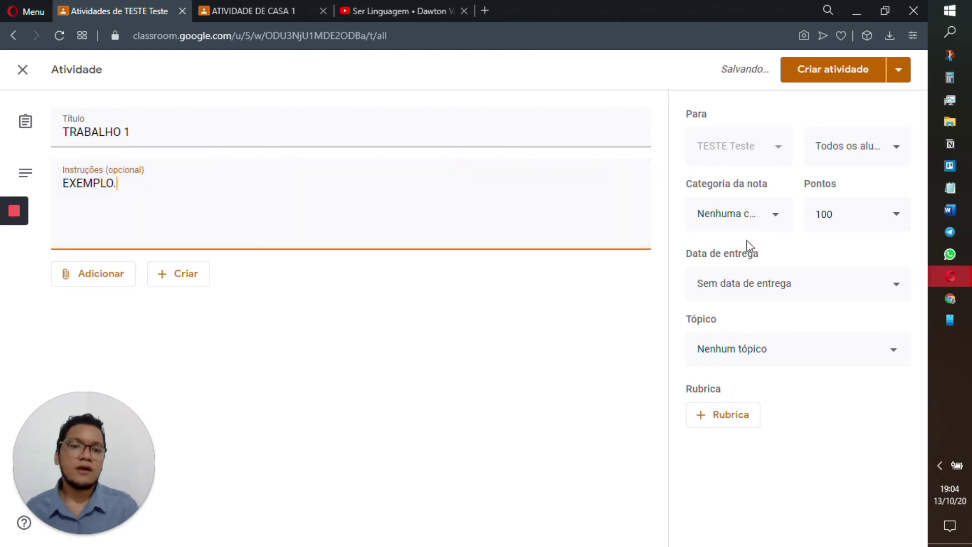
Assign TRABALHO 1 to the grade category Nota de Trabalho - 4ª Etapa and set it to 10 points.
left_click(757, 206)
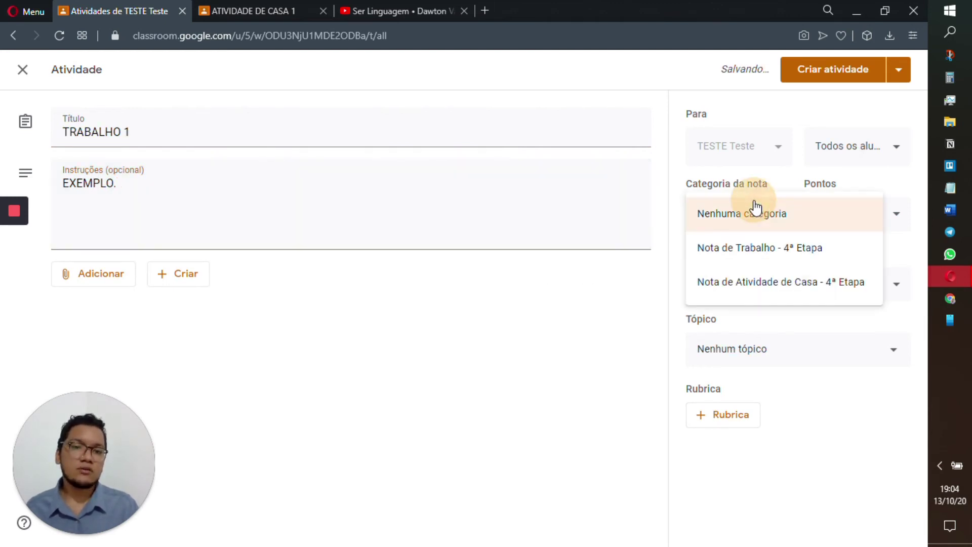
left_click(793, 260)
left_click(845, 214)
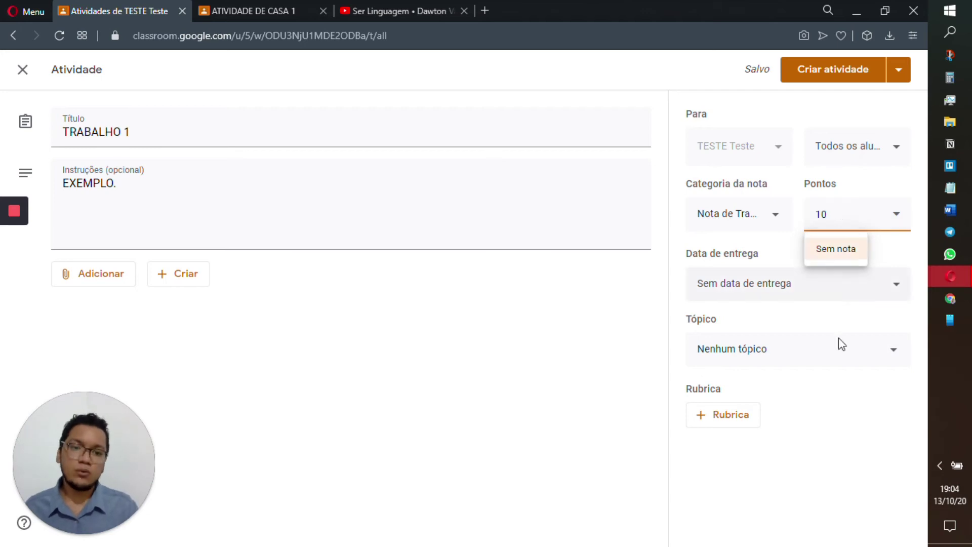
left_click(828, 403)
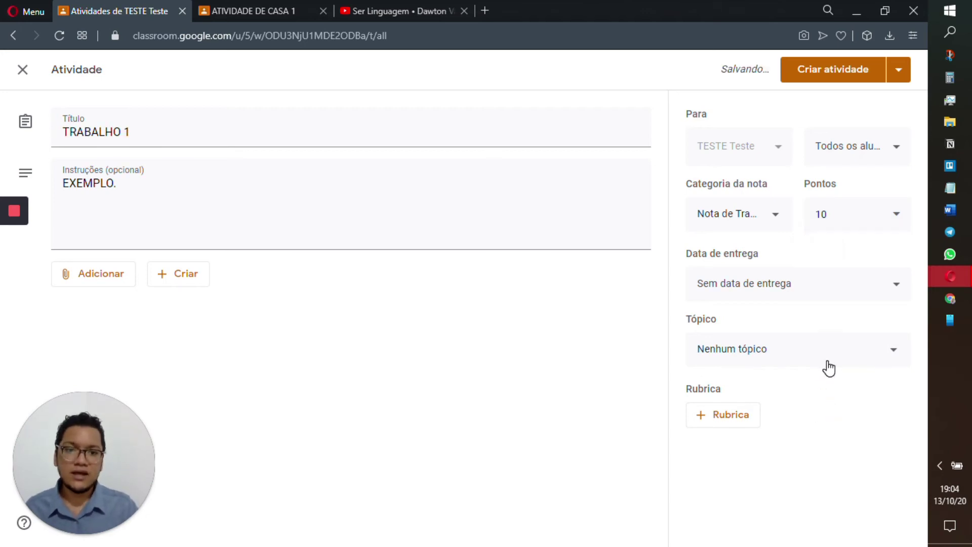
Set the due date to 21 October 2020 and publish the assignment under a new topic named TRABALHOS.
left_click(772, 283)
left_click(760, 348)
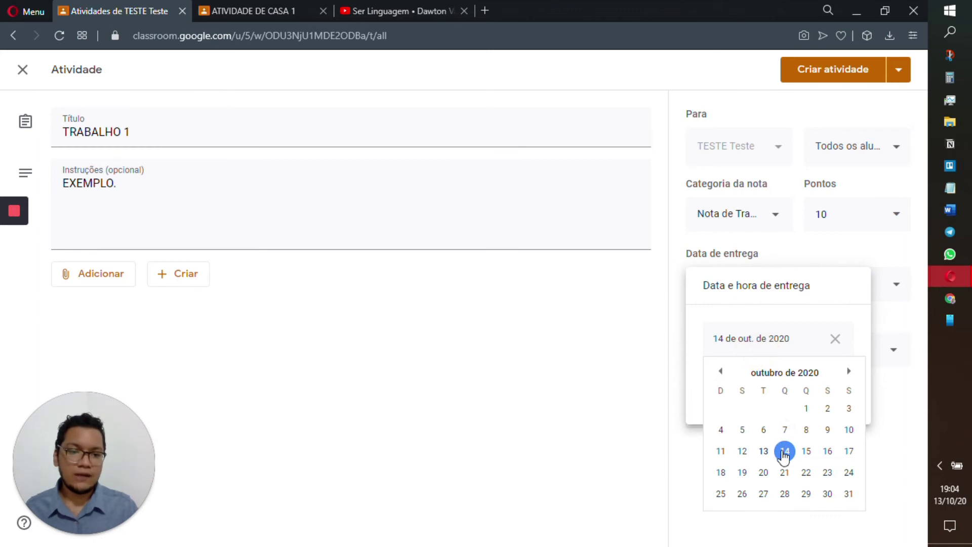
left_click(785, 472)
left_click(791, 519)
left_click(749, 350)
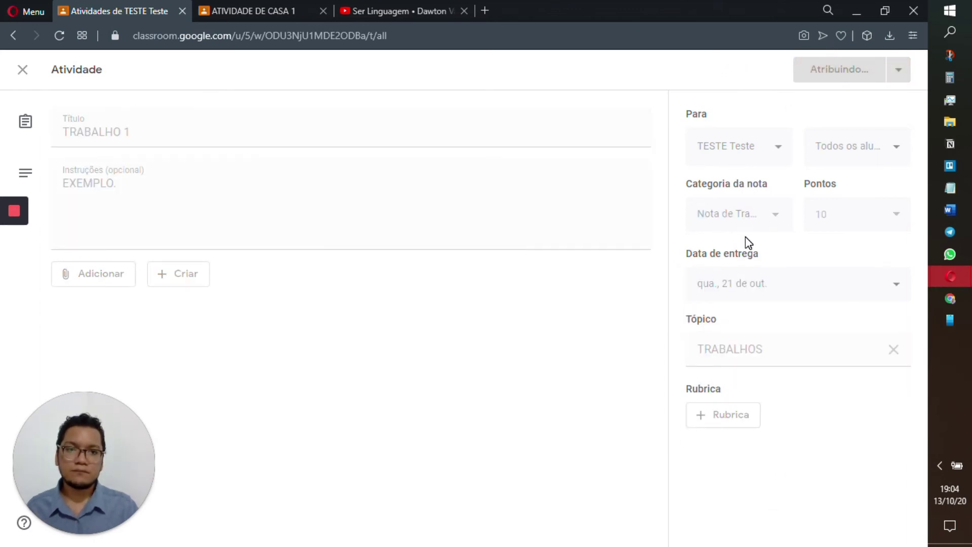
Switch to the student's view of the class, refresh its activities list and open the TRABALHO 1 details.
left_click(248, 7)
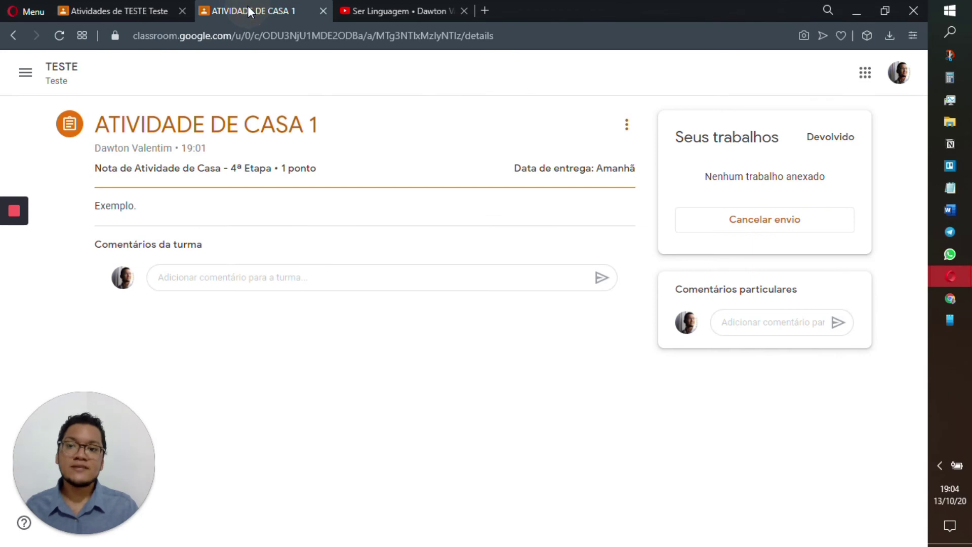
left_click(64, 72)
left_click(445, 92)
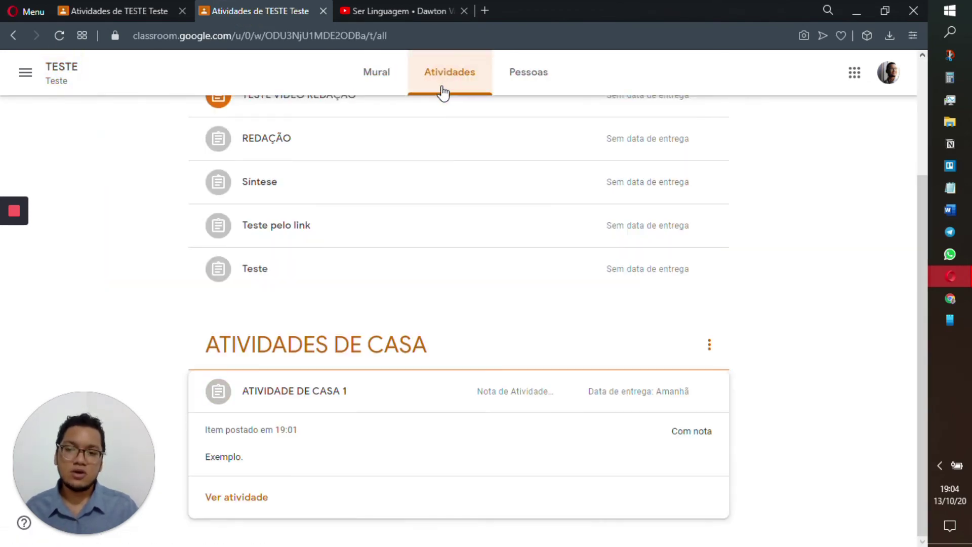
left_click(369, 81)
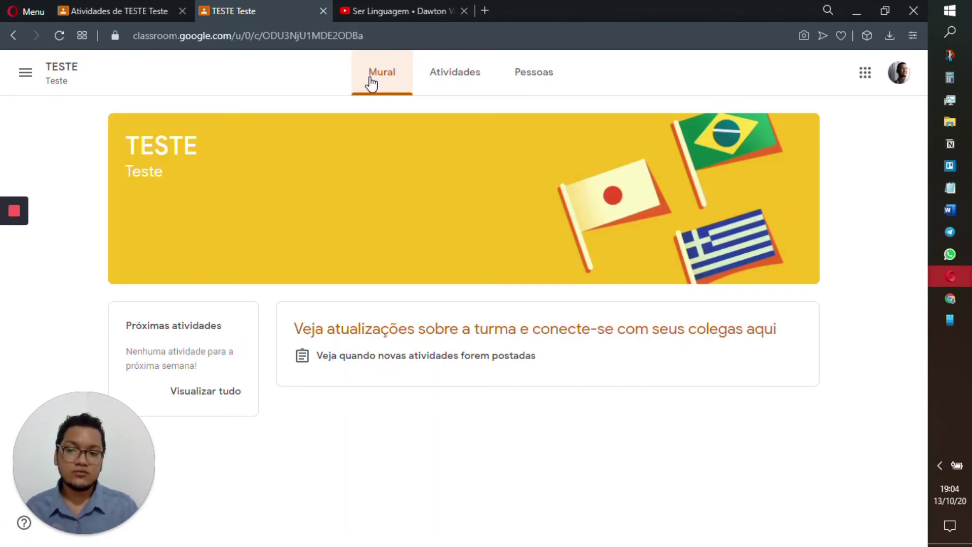
left_click(435, 91)
left_click(236, 480)
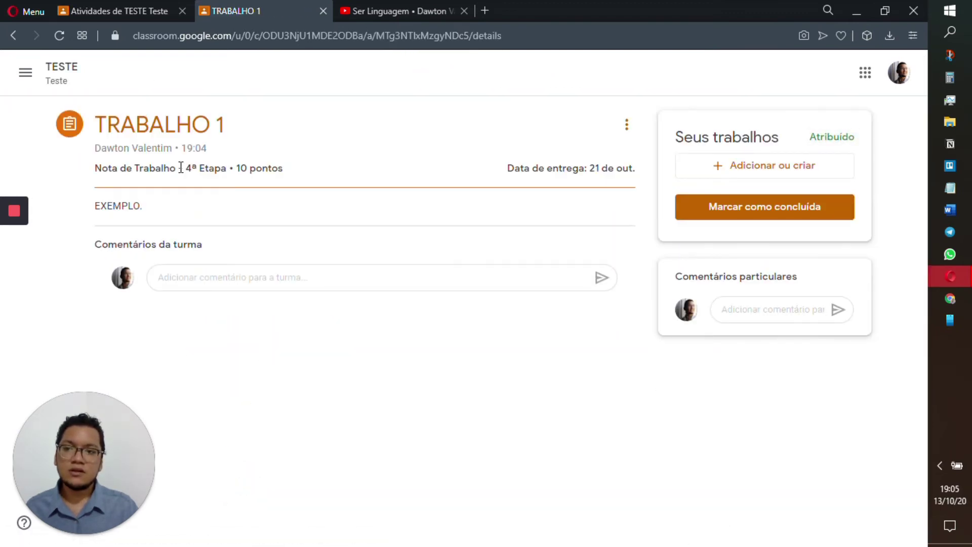
Check the category and points of TRABALHO 1 and mark it as completed without attaching any work.
triple_click(94, 172)
left_click(242, 165)
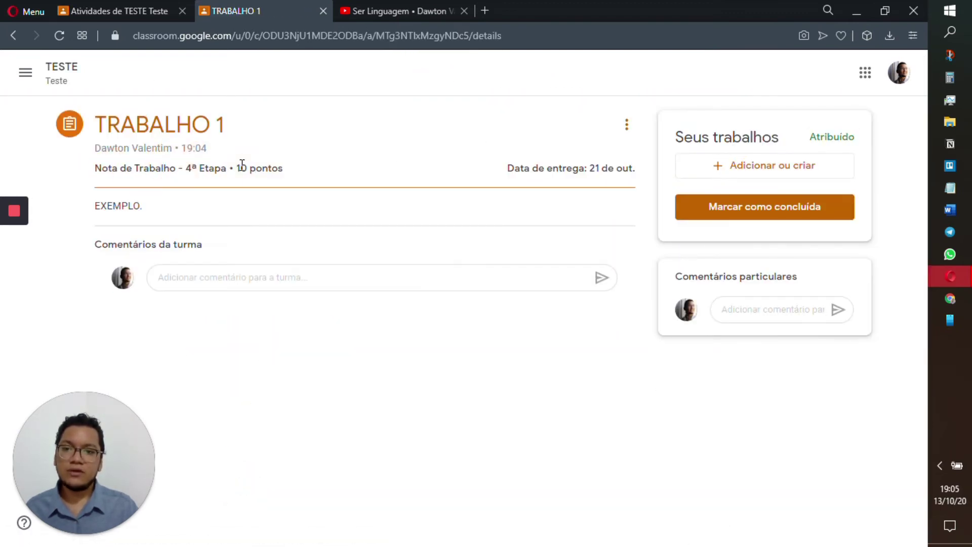
left_click(806, 221)
left_click(510, 350)
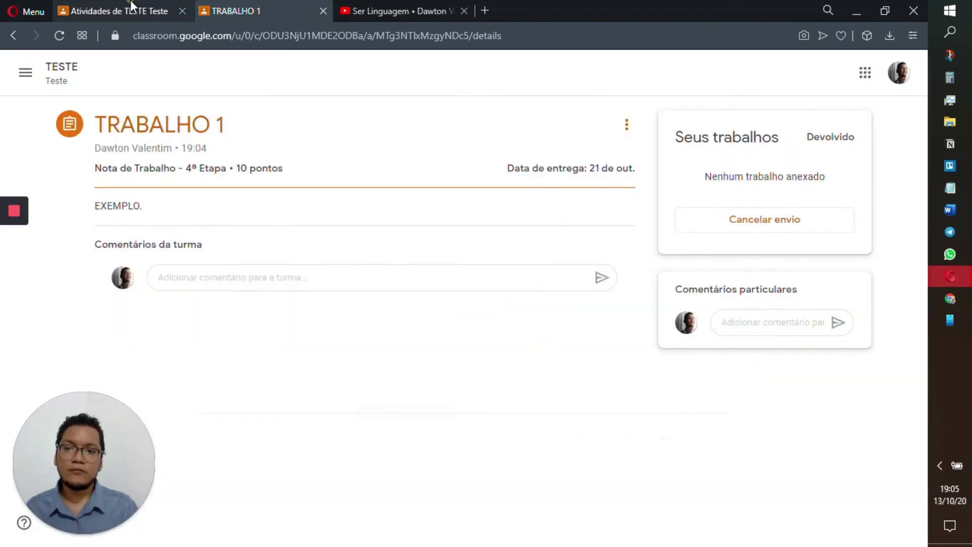
Return to the teacher's view and open the submitted student work for TRABALHO 1.
left_click(116, 11)
scroll(445, 253, "down", 8)
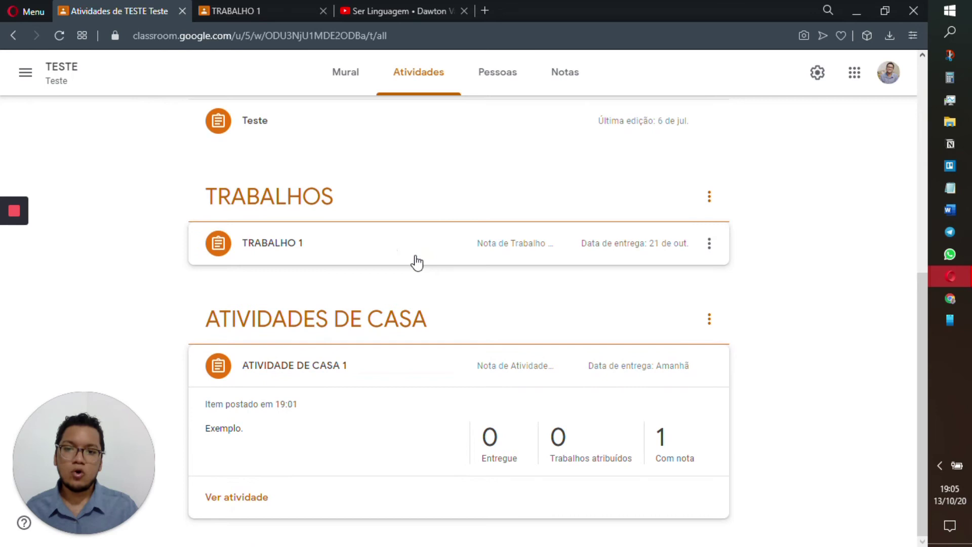
left_click(334, 243)
left_click(348, 241)
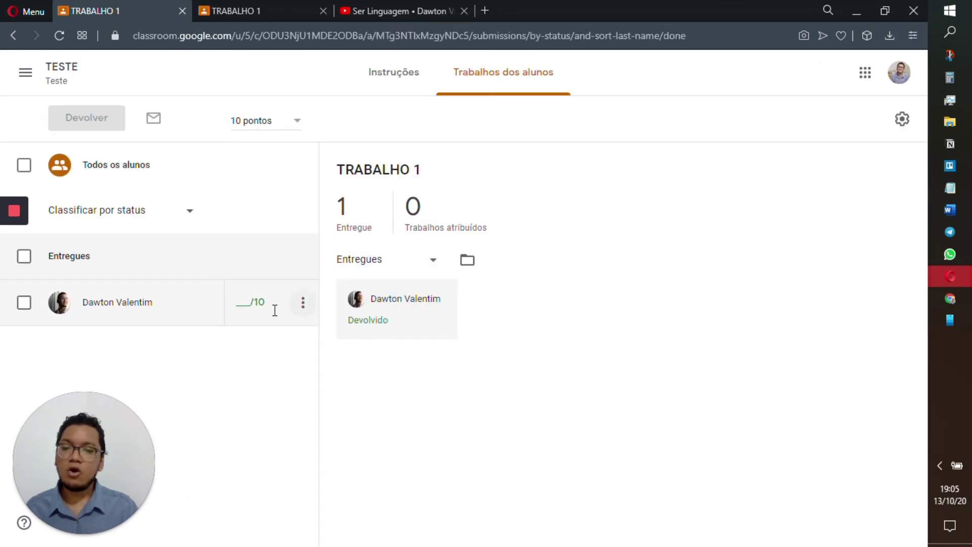
Return the student's TRABALHO 1 with a grade of 8 and check the overall grade in the class gradebook.
left_click(245, 304)
type("8")
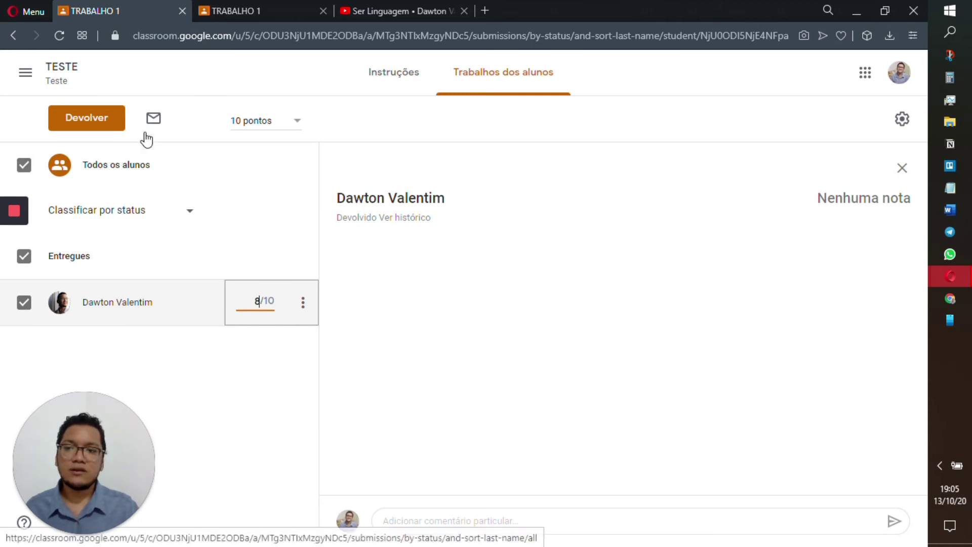
left_click(98, 122)
left_click(586, 377)
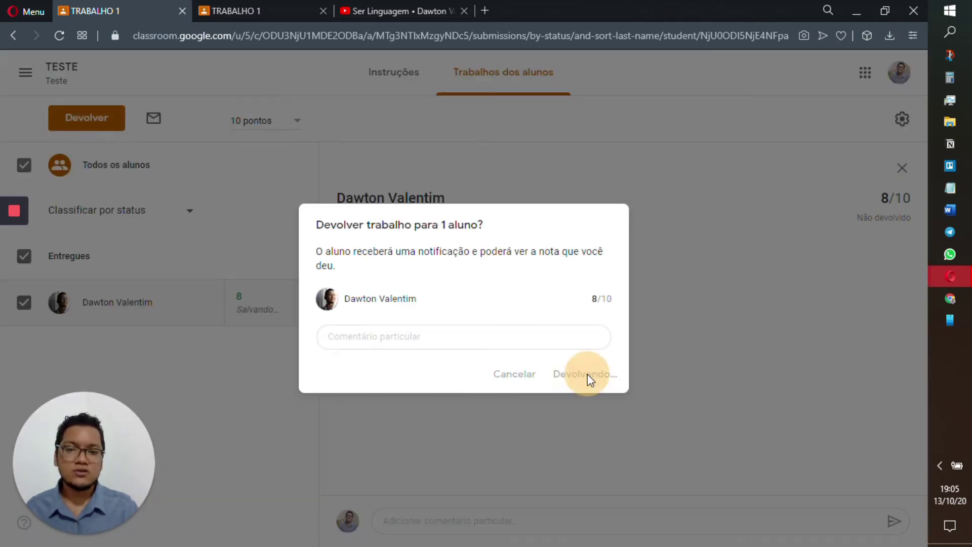
left_click(55, 69)
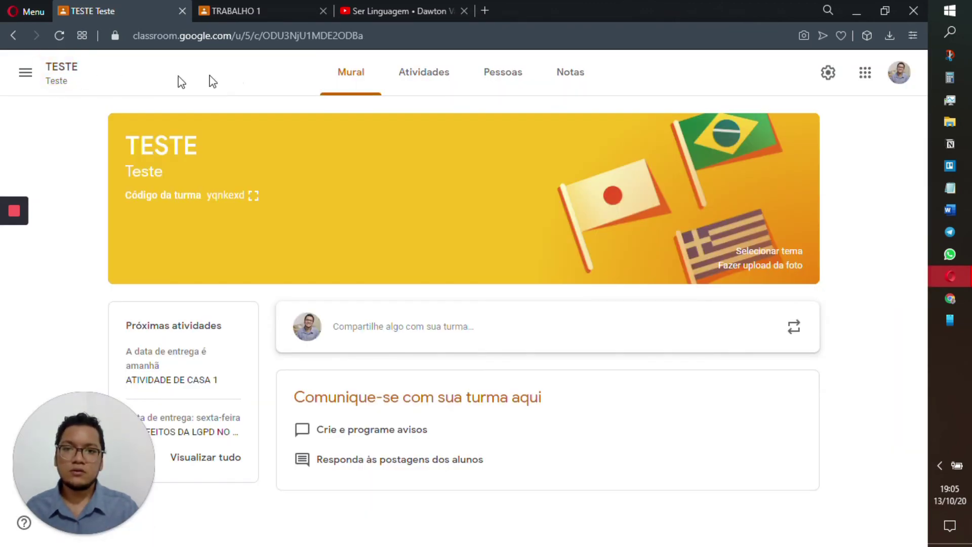
left_click(569, 76)
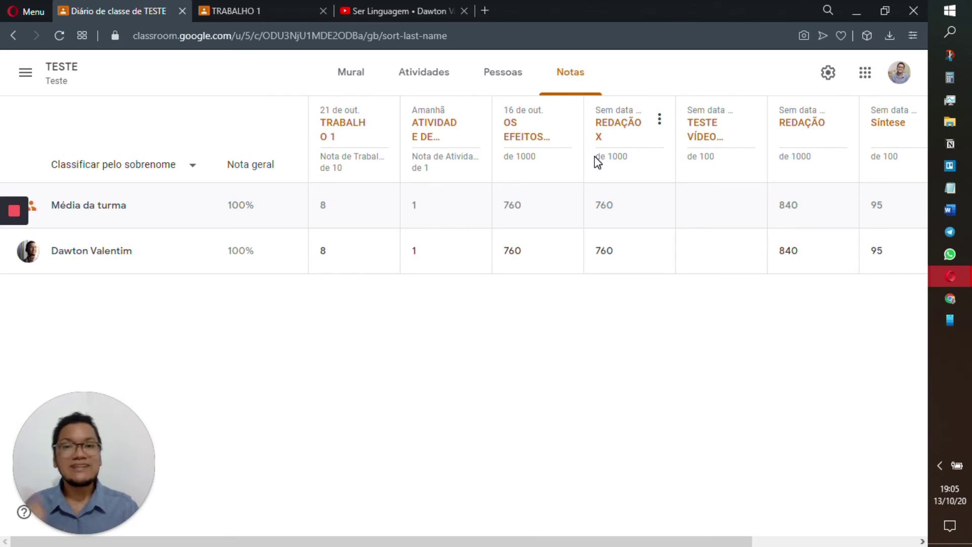
Weight Nota de Trabalho - 4ª Etapa at 100% and the Nota de Atividade de Casa category at 0%, and save the class settings.
left_click(828, 74)
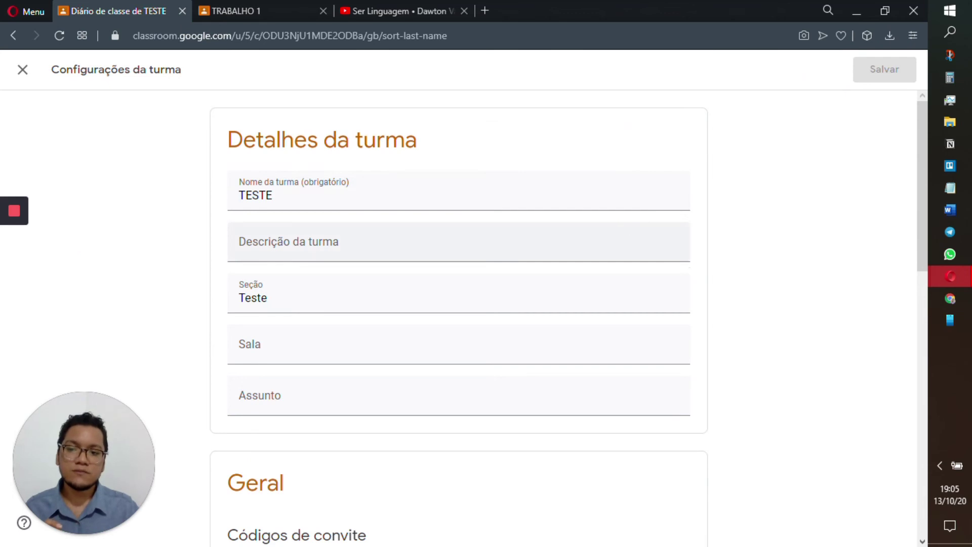
scroll(628, 232, "down", 12)
left_click(388, 408)
type("10")
left_click(390, 448)
key("BackSpace")
key("Delete")
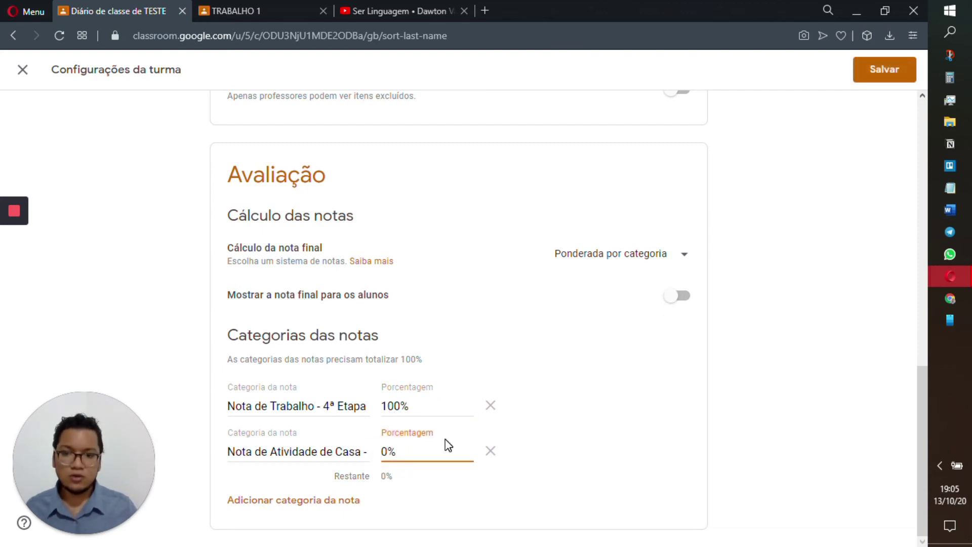
left_click(886, 75)
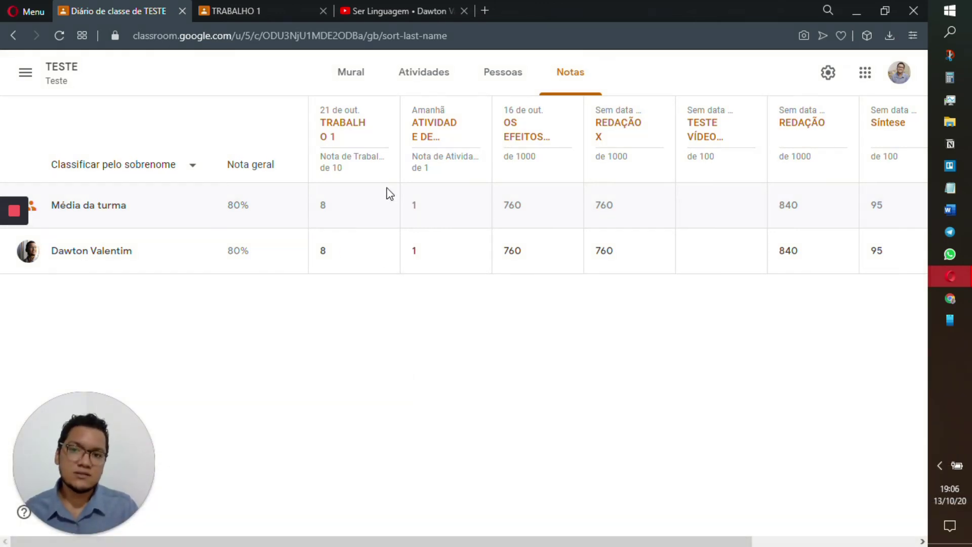
Start a new assignment in the class's activities and title it TRABALHO 2.
left_click(353, 85)
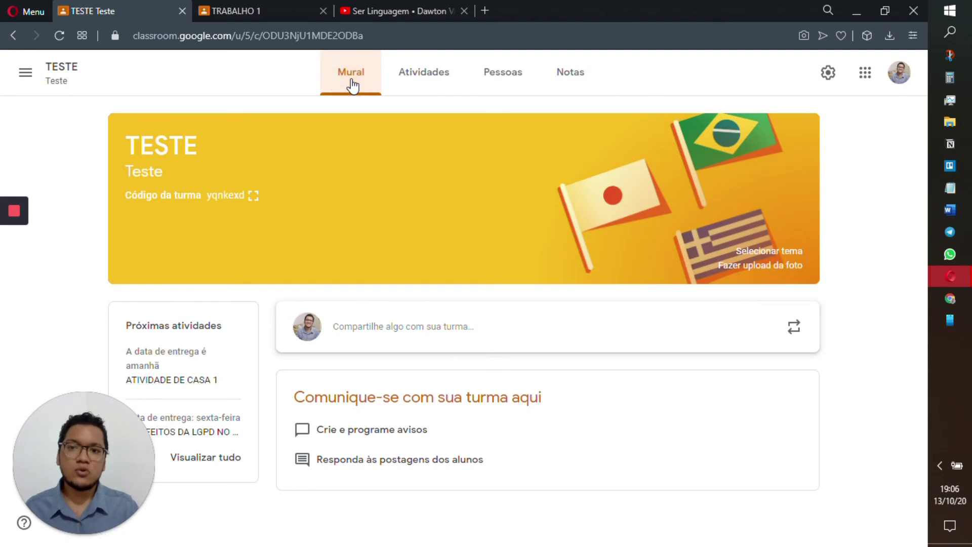
left_click(438, 74)
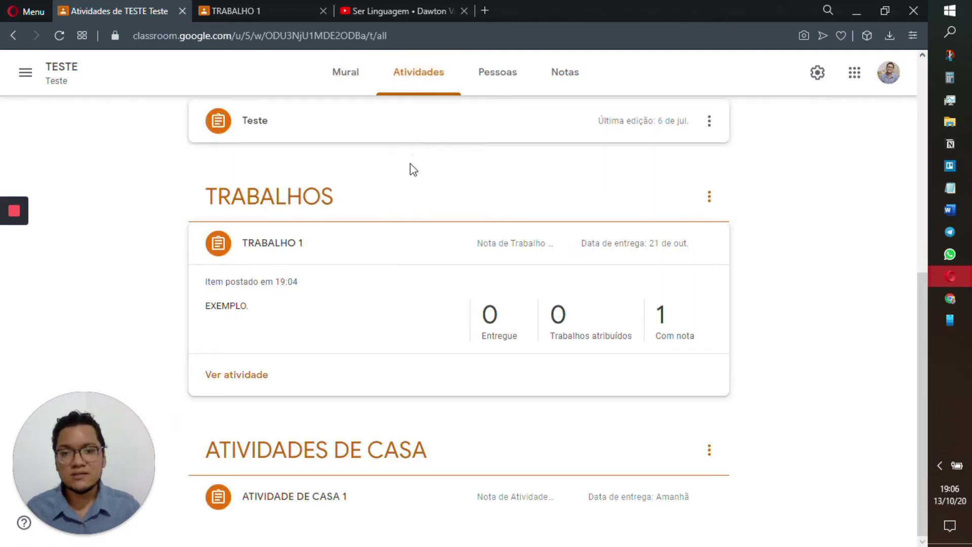
left_click(231, 124)
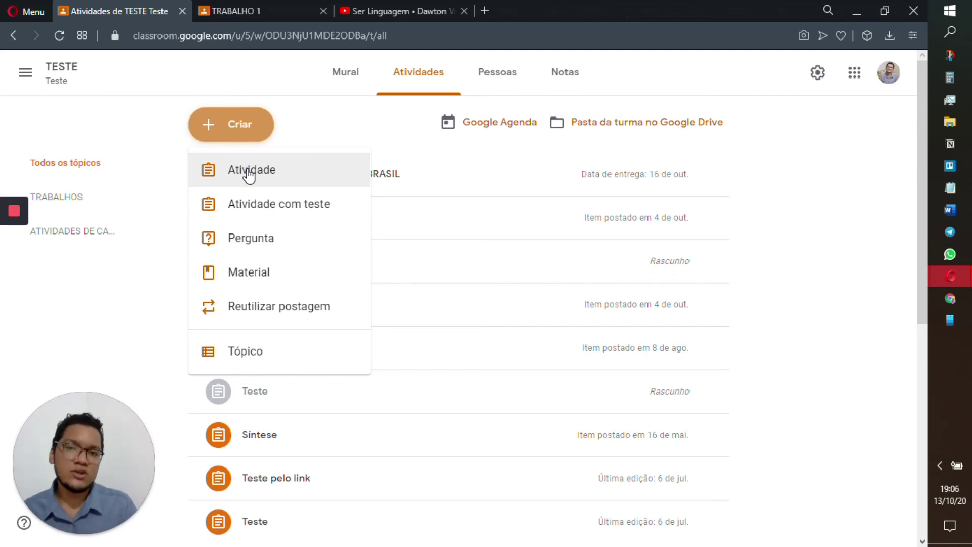
left_click(249, 173)
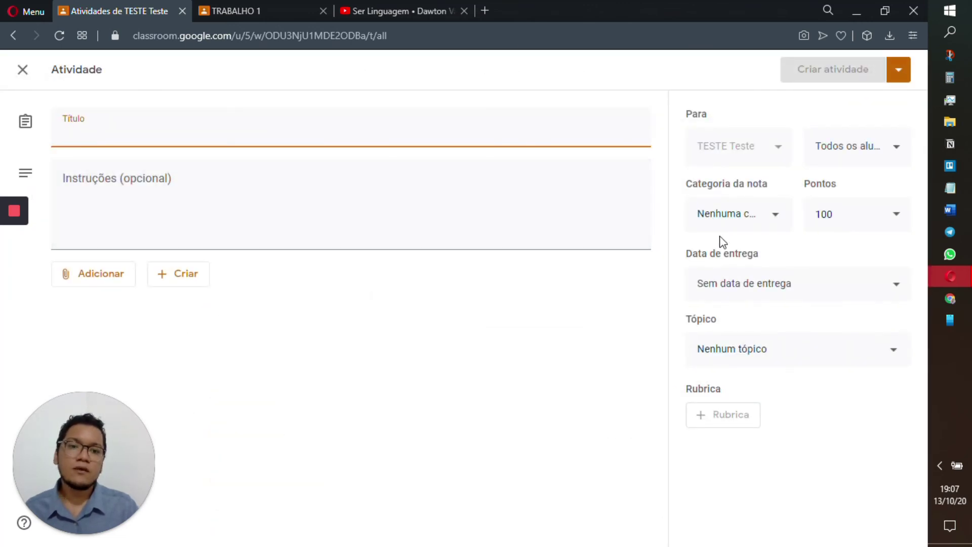
type("TRABALHO 2")
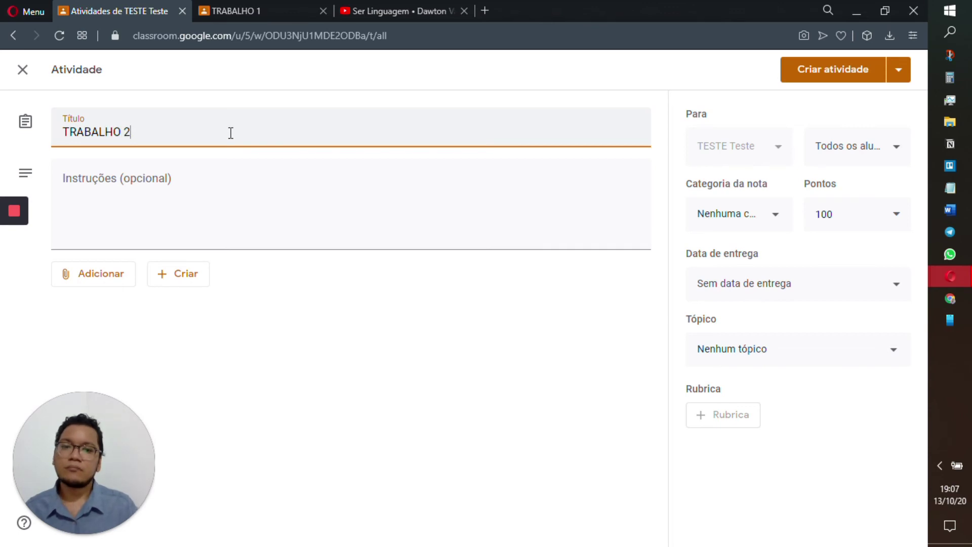
Assign TRABALHO 2 to the Nota de Trabalho - 4ª Etapa grade category and set its points to 10.
left_click(765, 216)
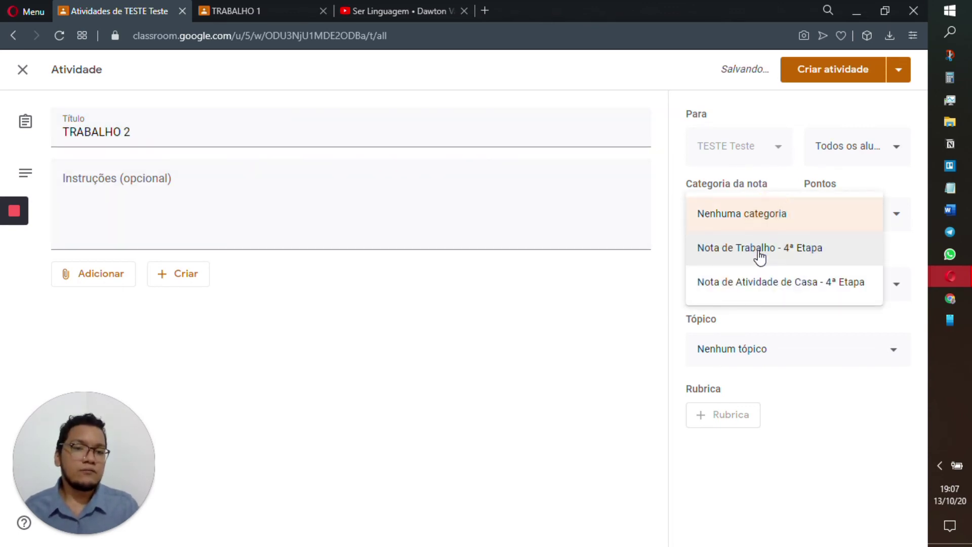
left_click(760, 250)
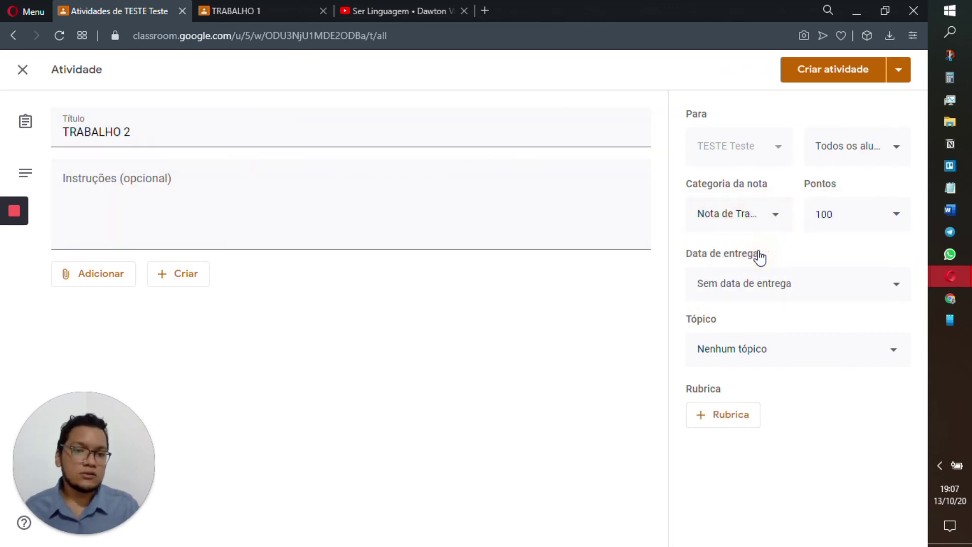
left_click(834, 217)
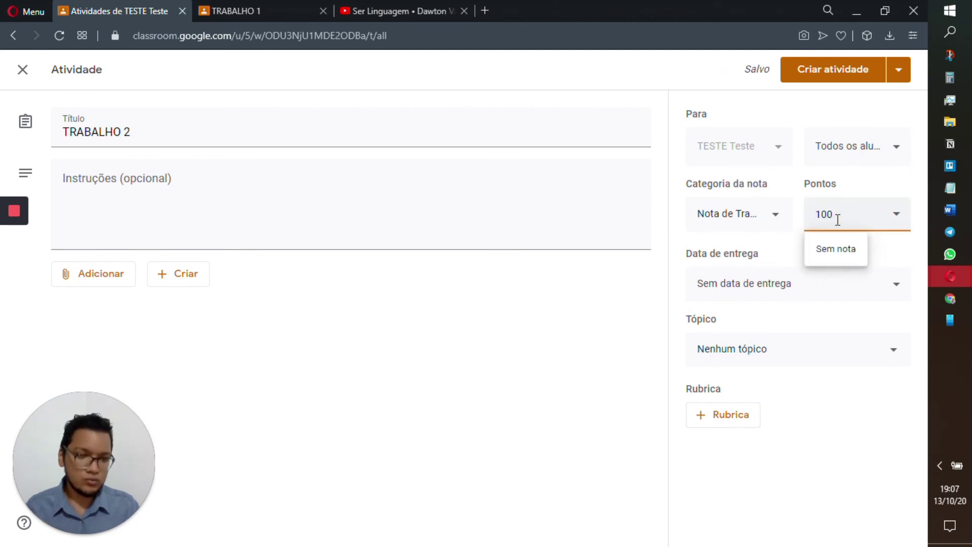
left_click(799, 474)
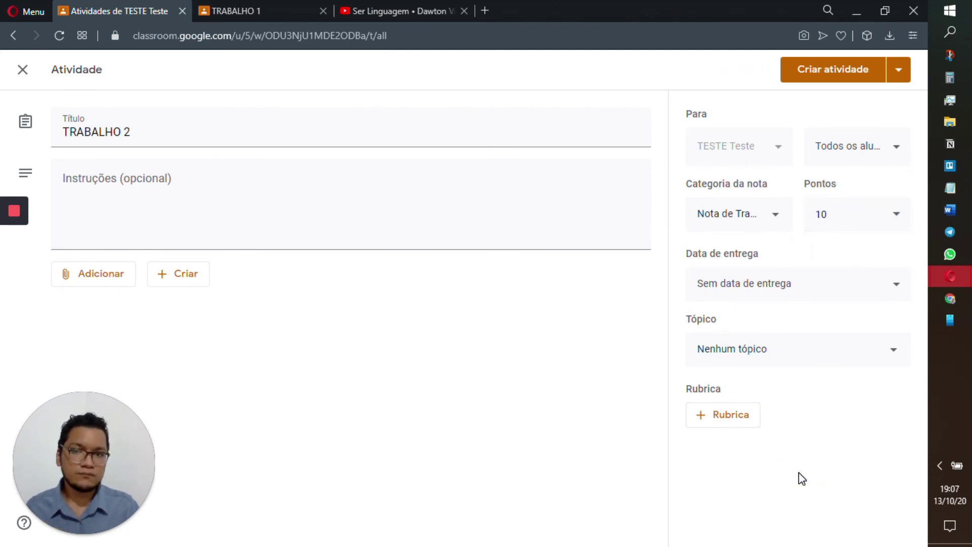
Set the TRABALHO 2 due date to 21 de out. de 2020 and file it under the TRABALHOS topic.
left_click(731, 288)
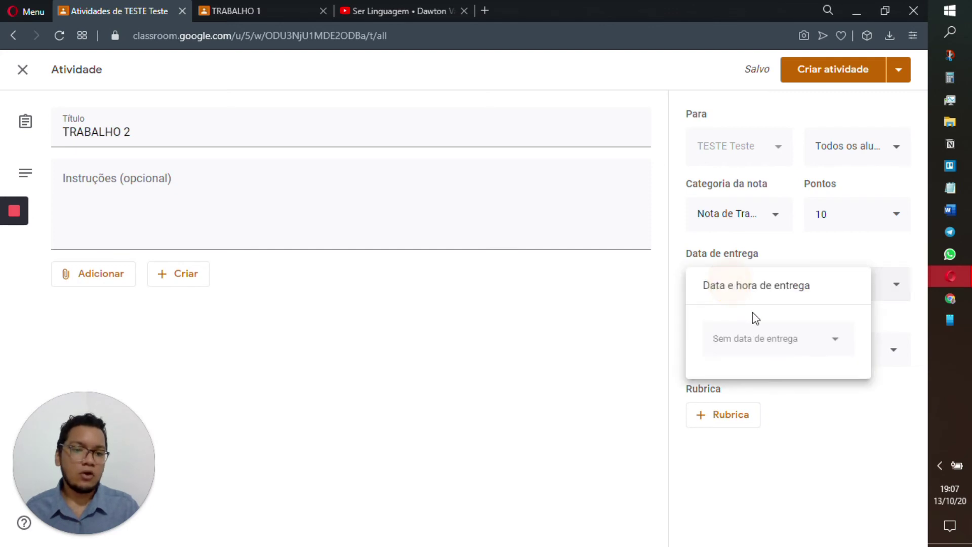
left_click(764, 340)
left_click(785, 469)
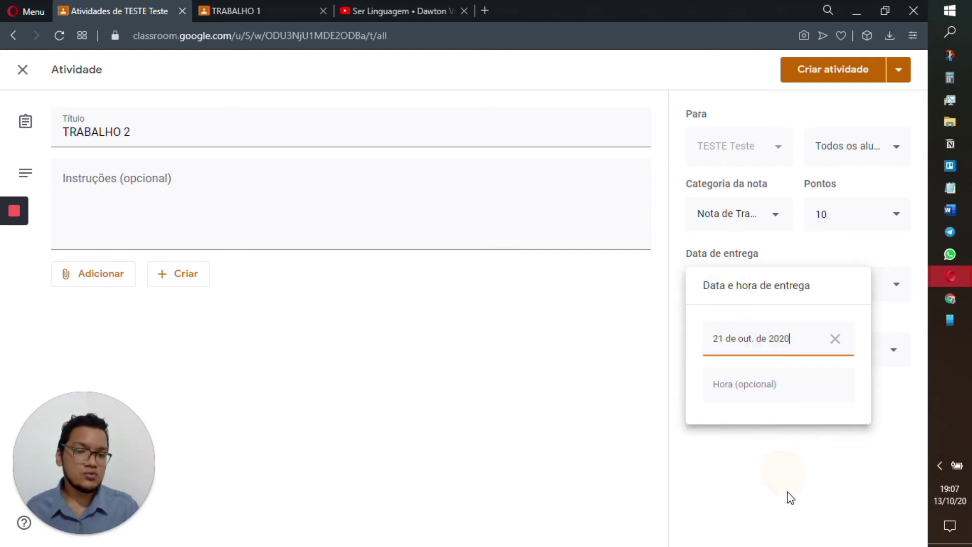
left_click(788, 492)
left_click(747, 352)
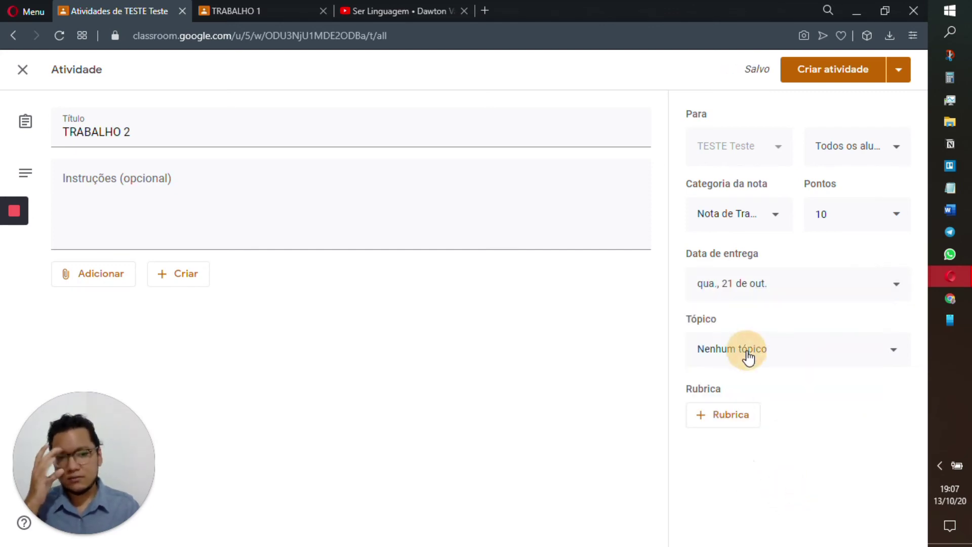
left_click(759, 465)
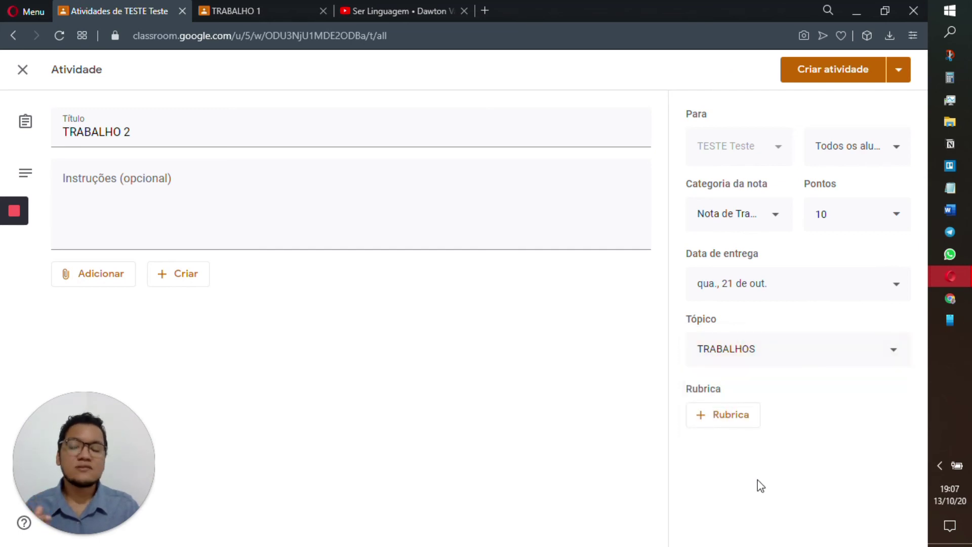
Start creating a new rubric for TRABALHO 2 and look over its blank criterion form.
left_click(723, 424)
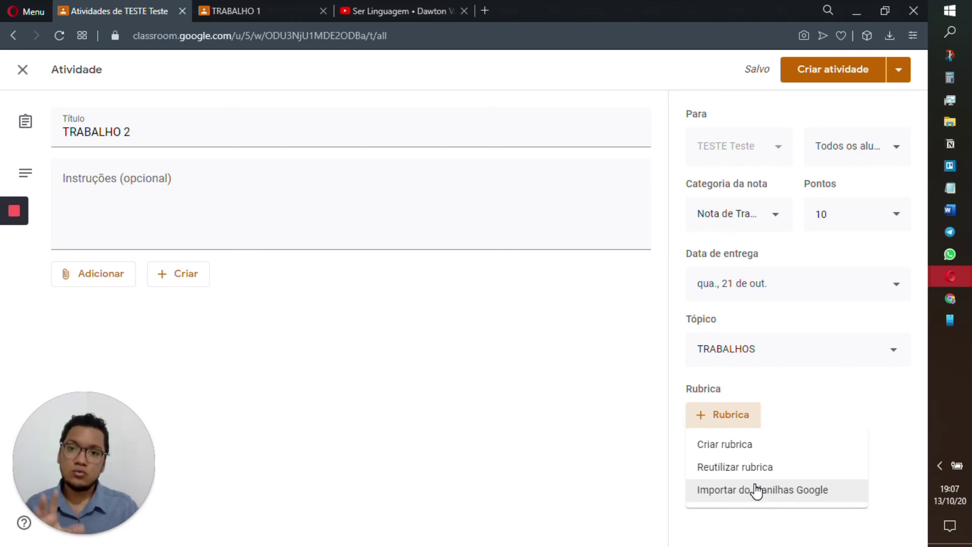
left_click(761, 444)
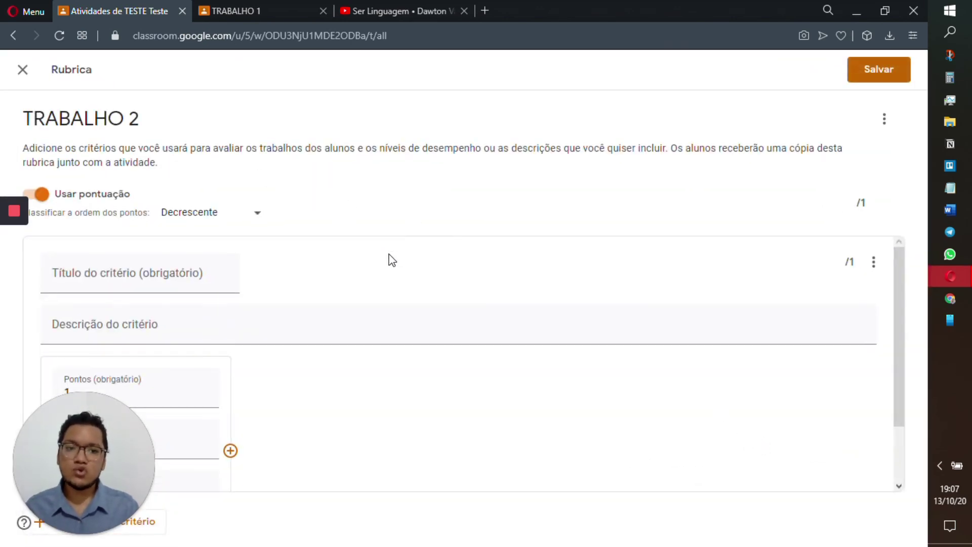
scroll(392, 256, "down", 2)
scroll(391, 255, "up", 2)
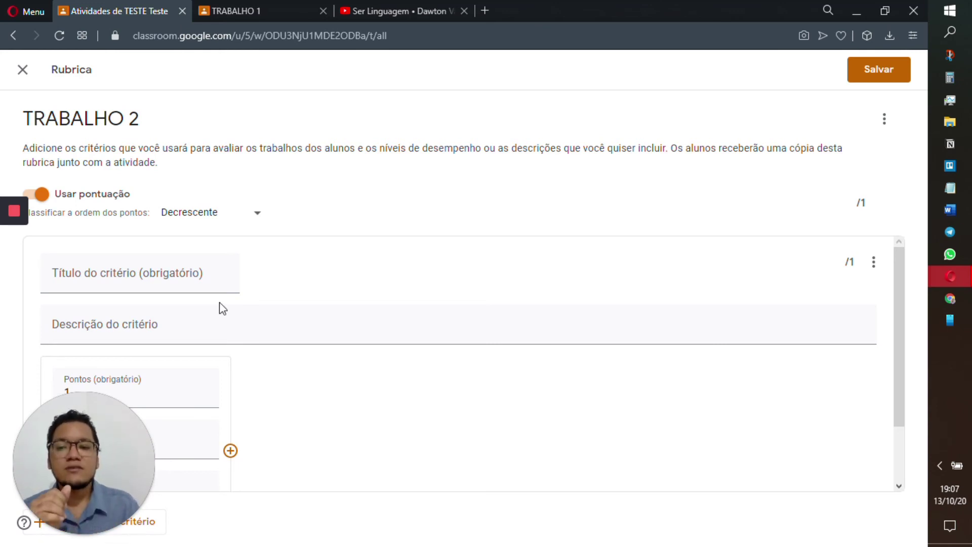
left_click_drag(99, 445, 885, 141)
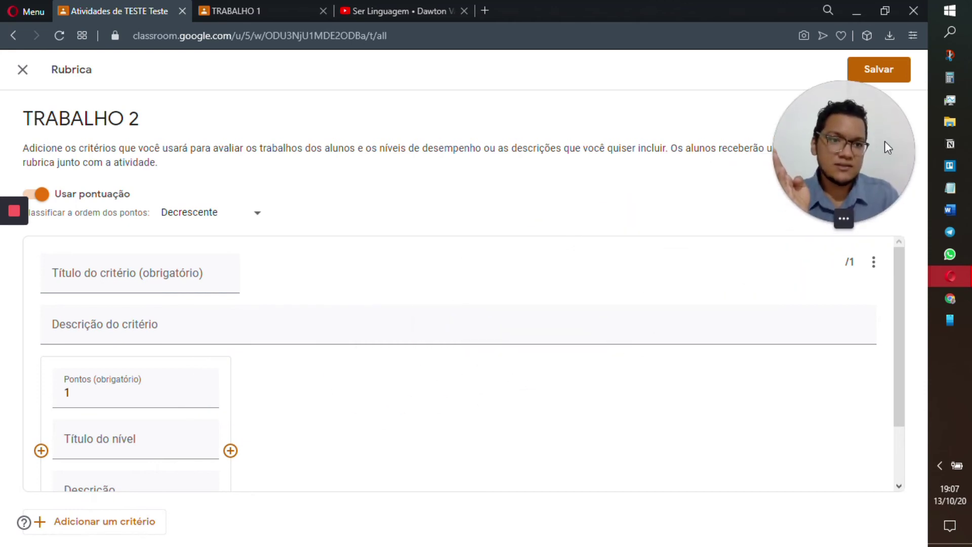
mouse_move(823, 166)
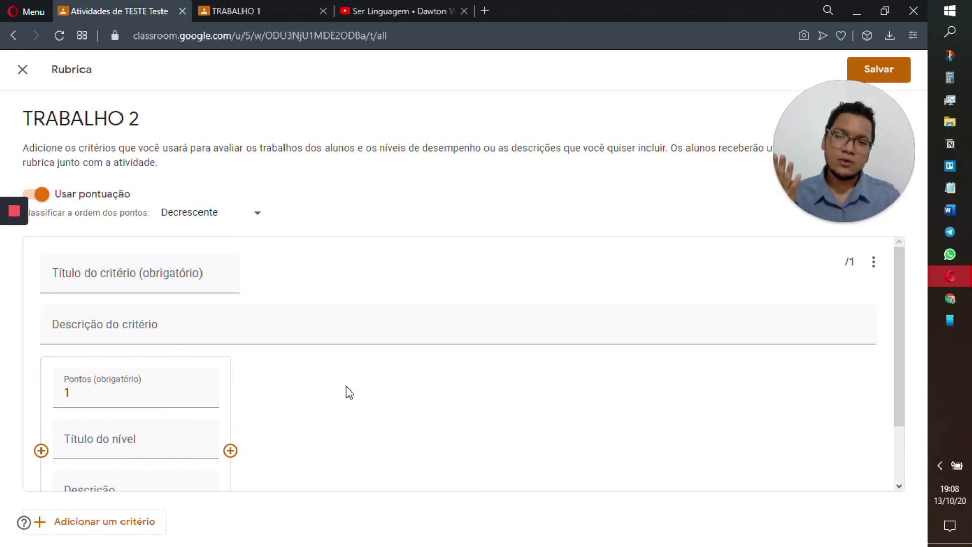
Title the rubric criterion ORIGINALIDADE and describe it as "O trabalho foi apresentando de maneira original.".
left_click(144, 279)
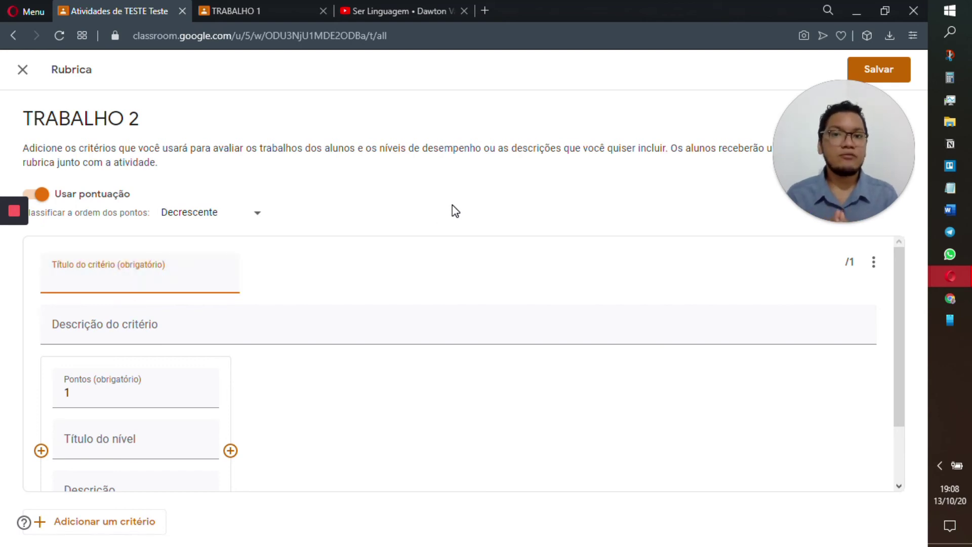
type("ORIGI")
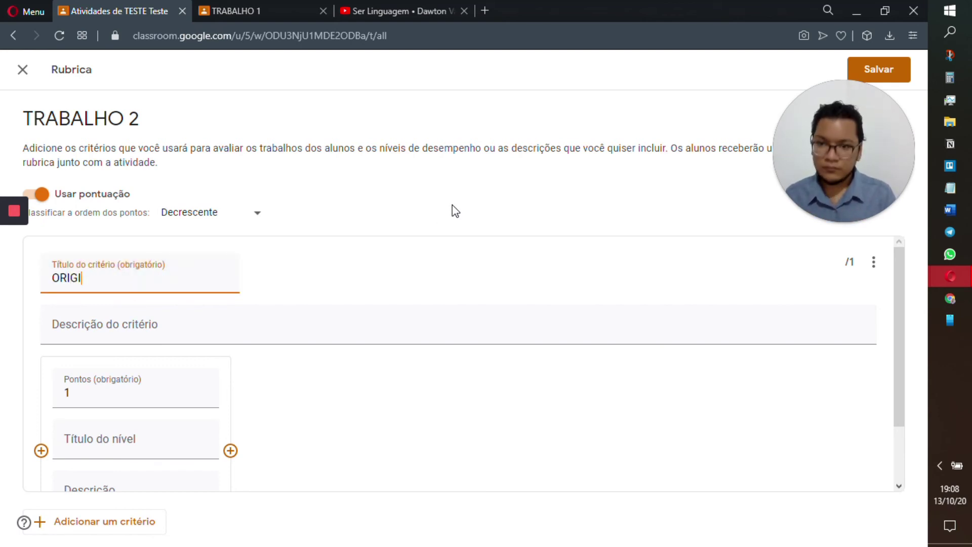
type("NALIDADE")
left_click(205, 339)
type("O trabalho for apre")
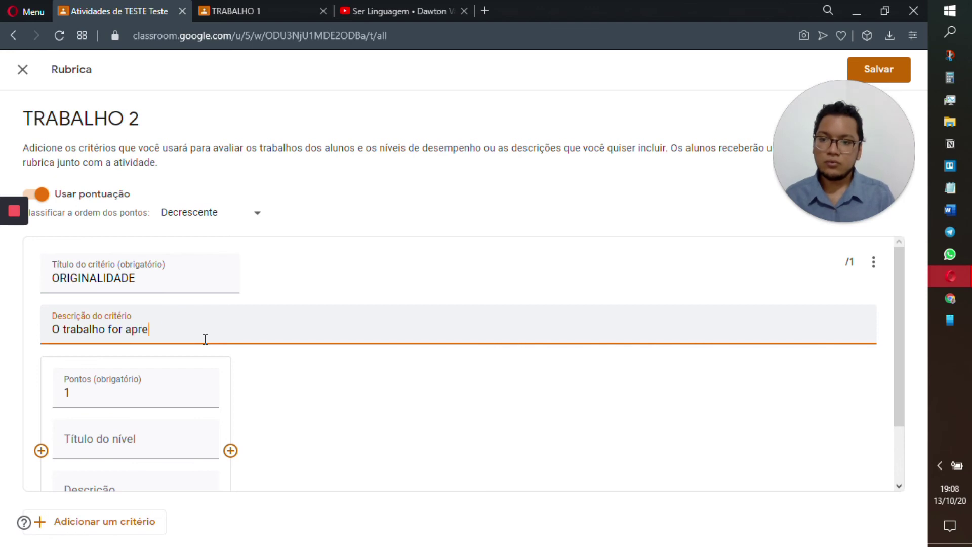
key("BackSpace")
type("apresentando de maneira original.")
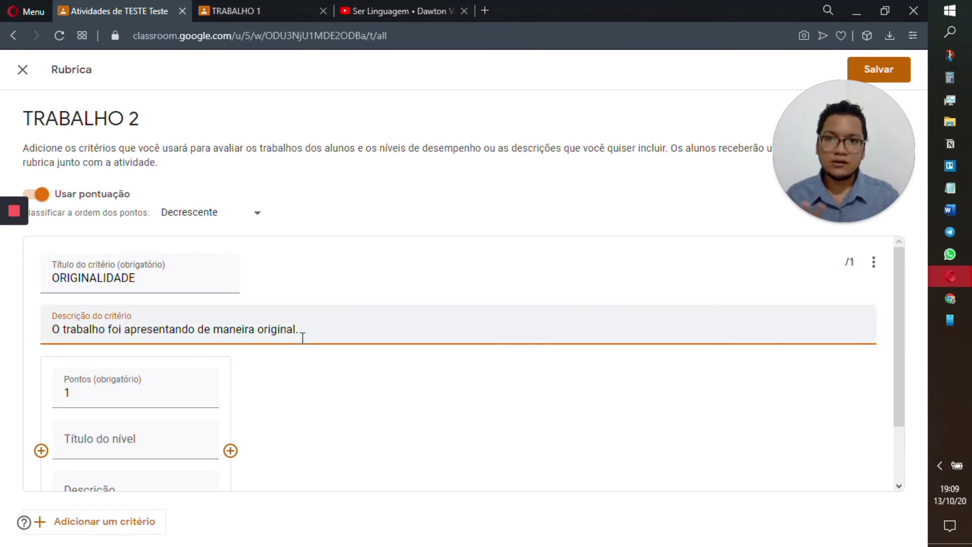
Set the criterion's first level to 0 points with the title Nada original, leaving its description empty.
scroll(302, 336, "down", 1)
left_click(145, 314)
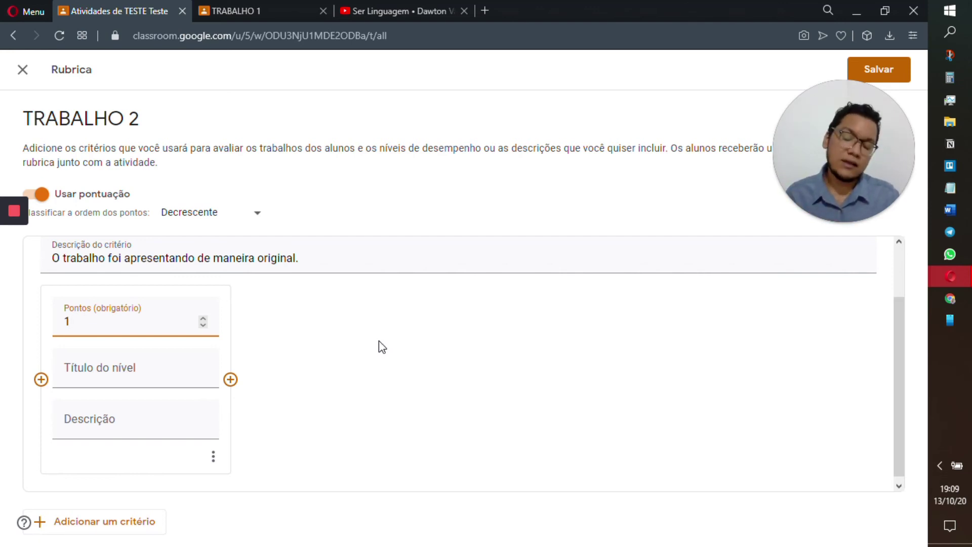
left_click(126, 320)
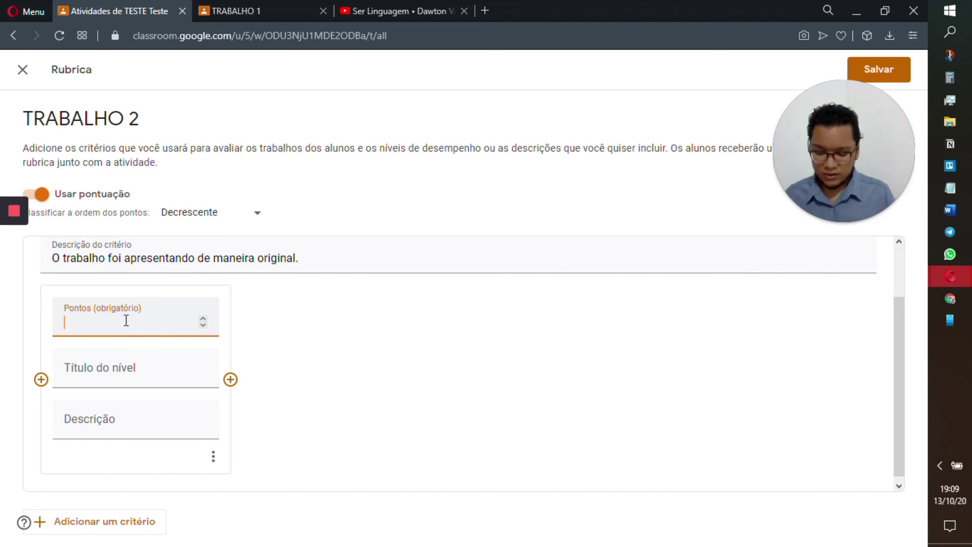
left_click(114, 374)
type("Nada original")
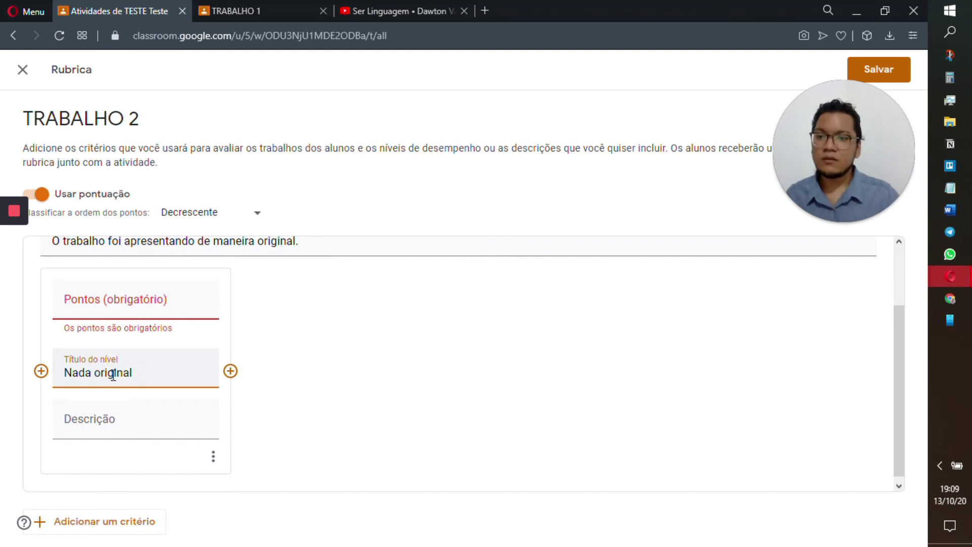
left_click(103, 311)
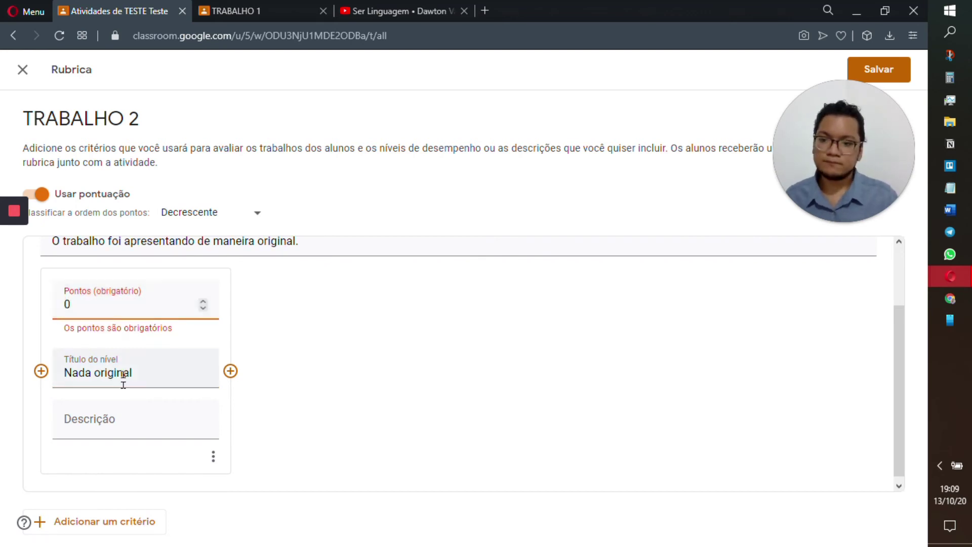
left_click(113, 419)
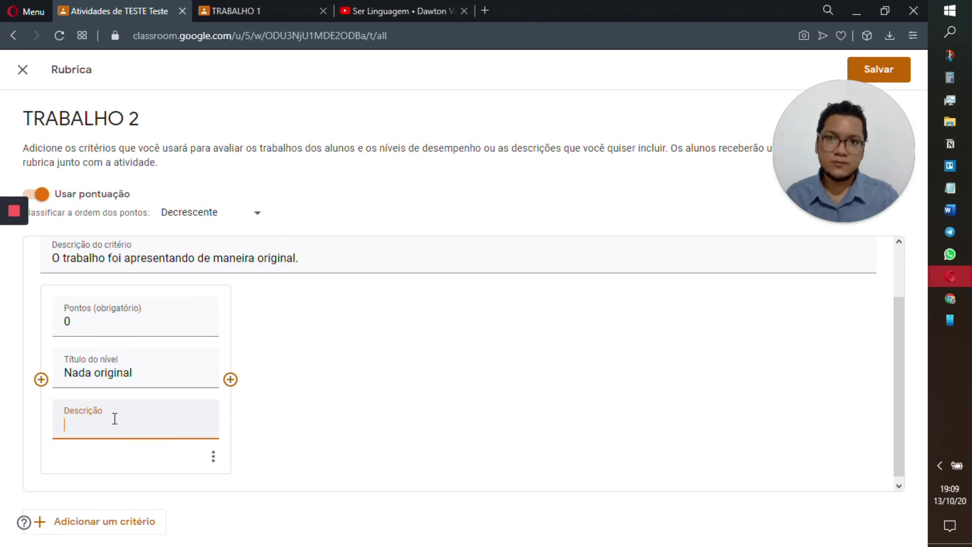
Add a second level worth 1 point to the ORIGINALIDADE criterion and title it Pouco original.
left_click(231, 379)
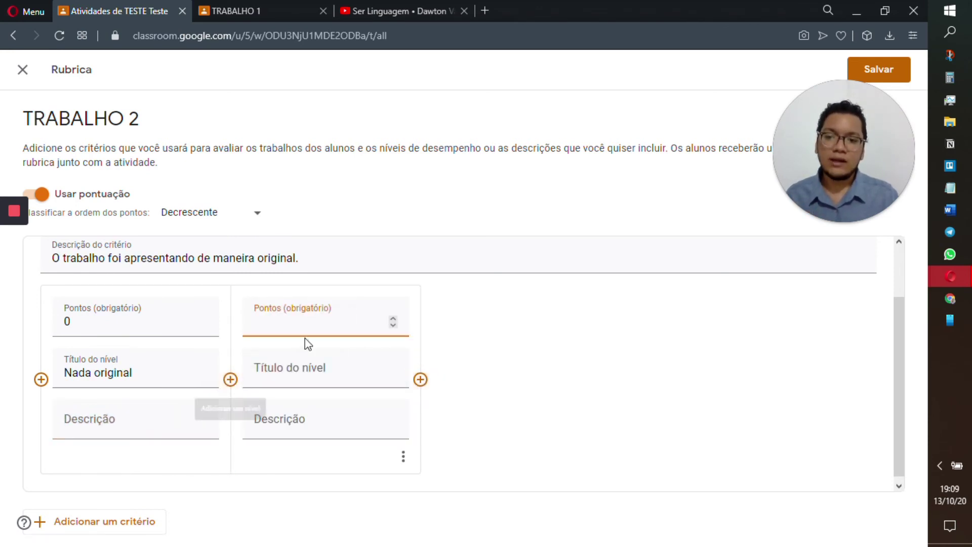
type("1")
key("Tab")
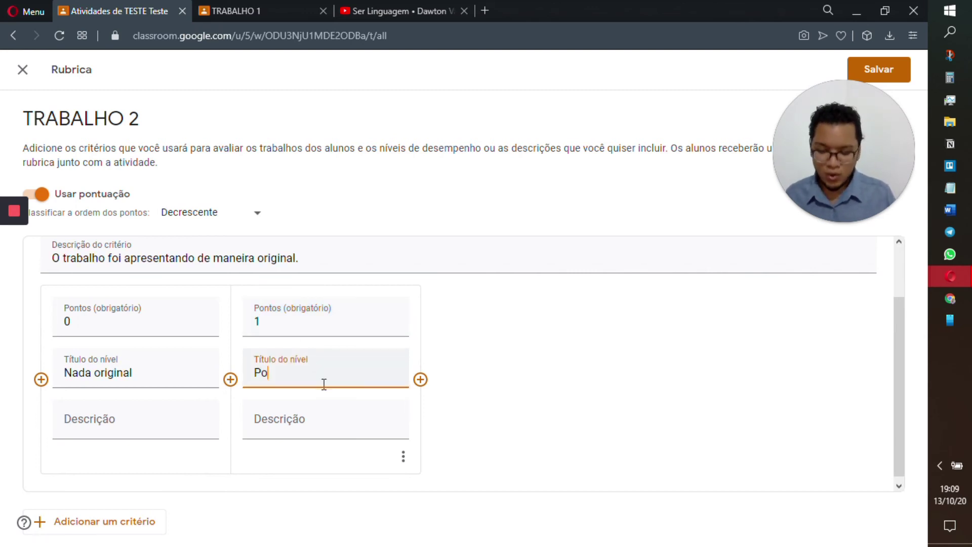
type("Pouco original")
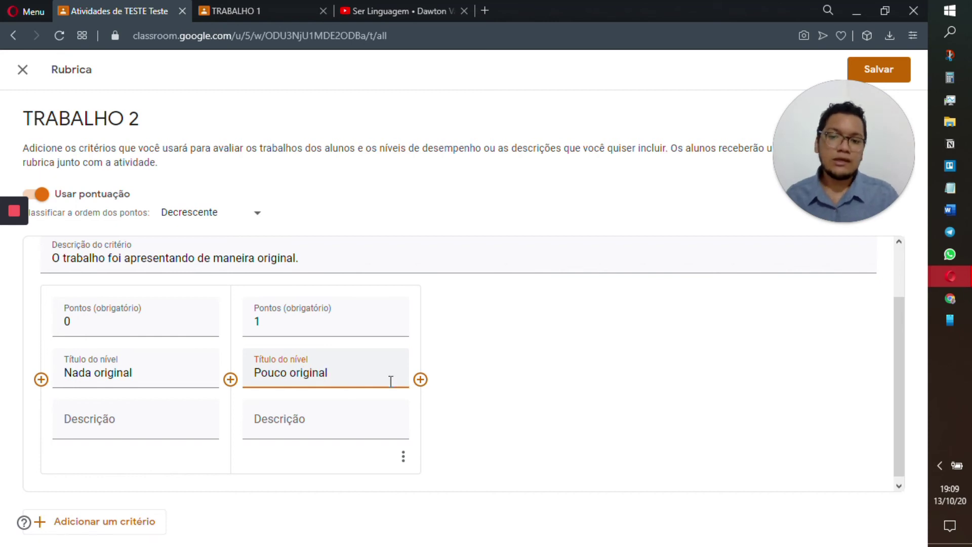
Add a third level worth 2,5 points to the ORIGINALIDADE criterion and title it Muito original.
left_click(420, 380)
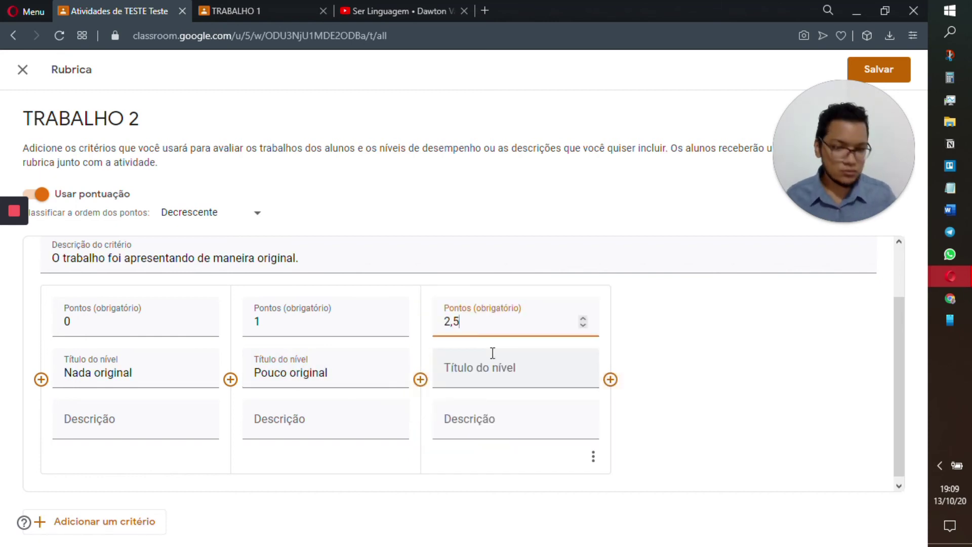
left_click(488, 379)
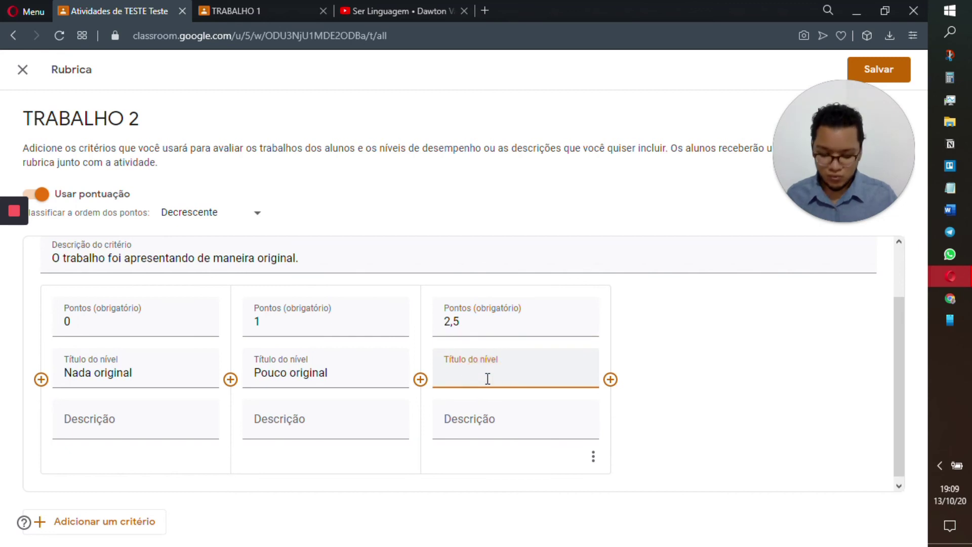
type("Muito")
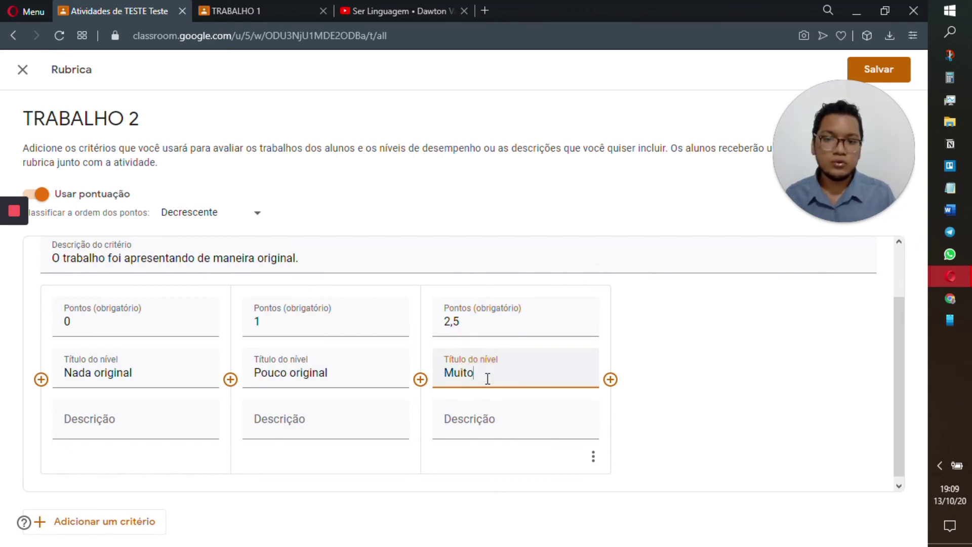
type(" original")
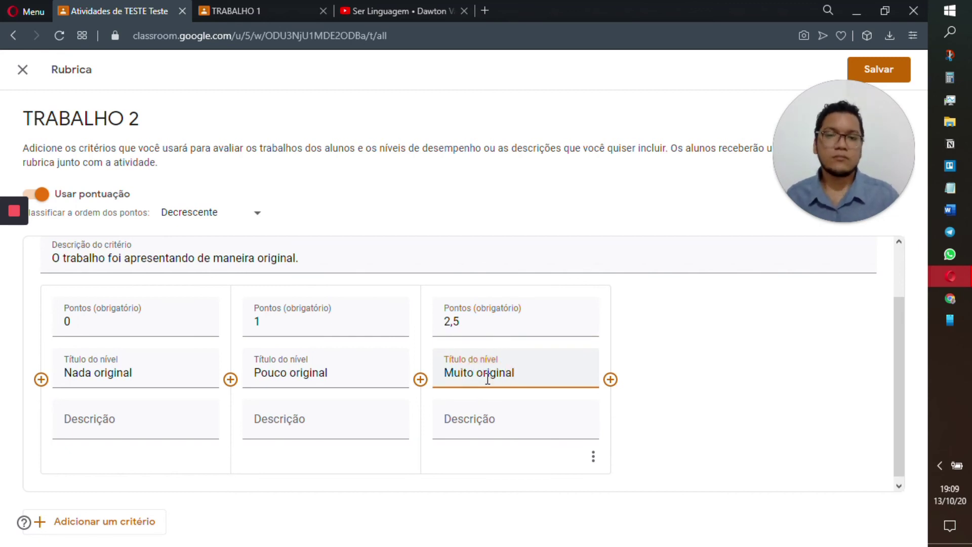
Add a second criterion to the TRABALHO 2 rubric and title it COERÊNCIA.
scroll(709, 351, "up", 1)
scroll(709, 354, "down", 1)
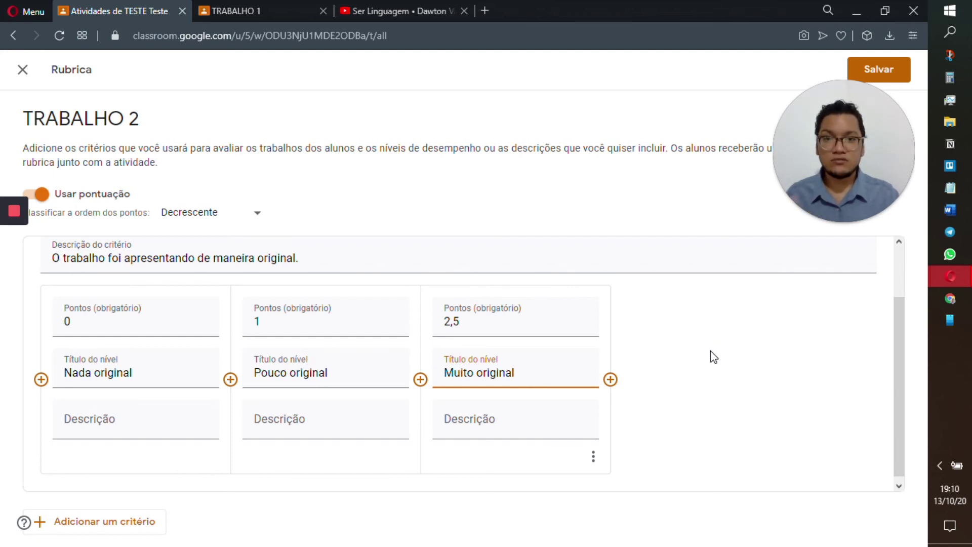
scroll(710, 351, "up", 2)
scroll(710, 351, "down", 2)
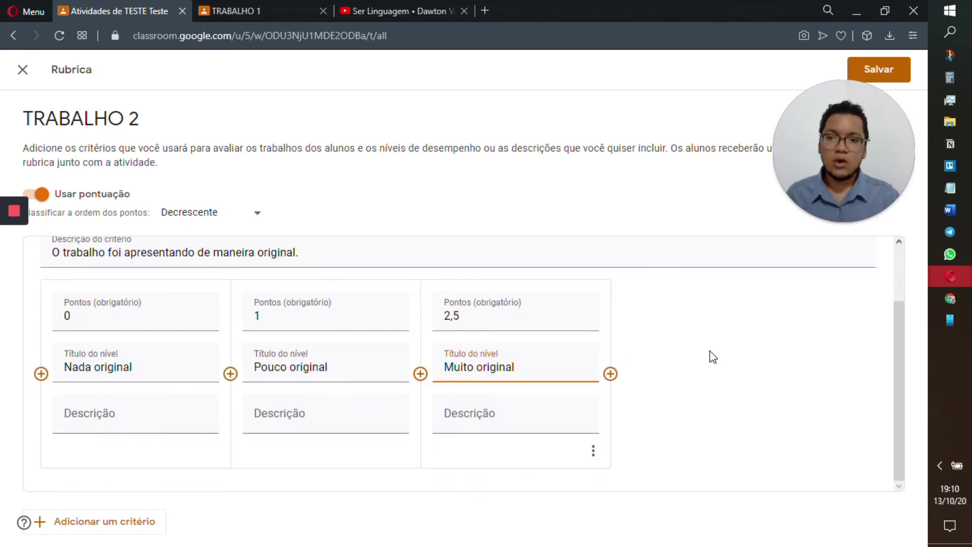
left_click(125, 527)
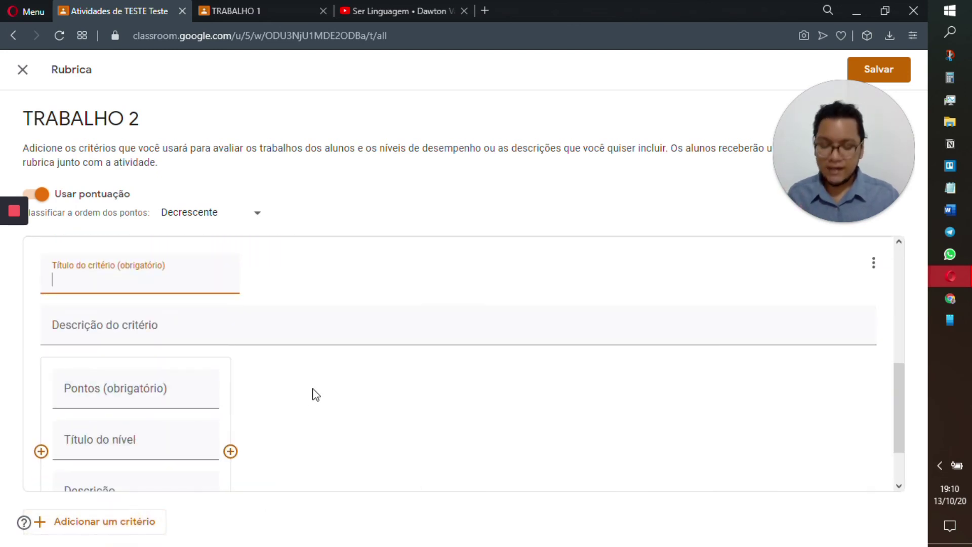
type("COER")
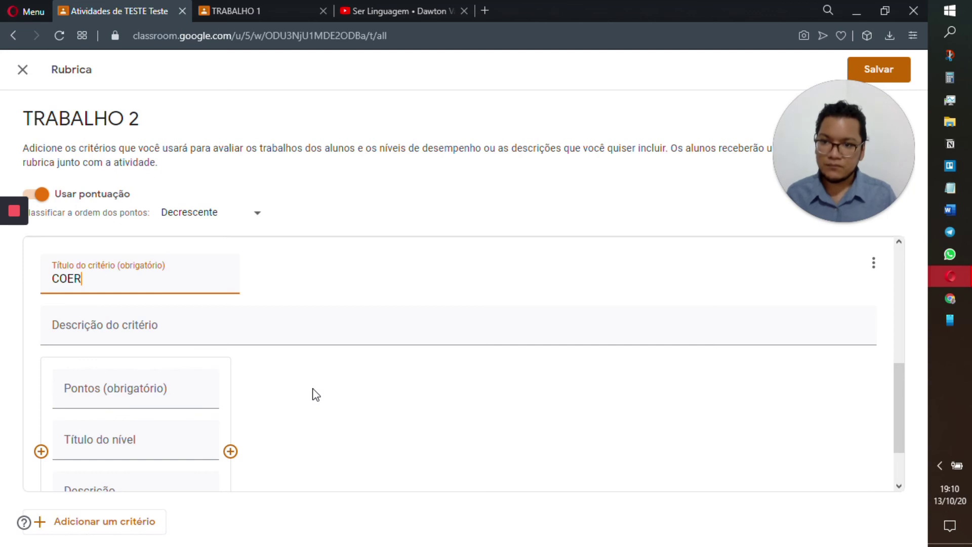
type("ÊNCIA")
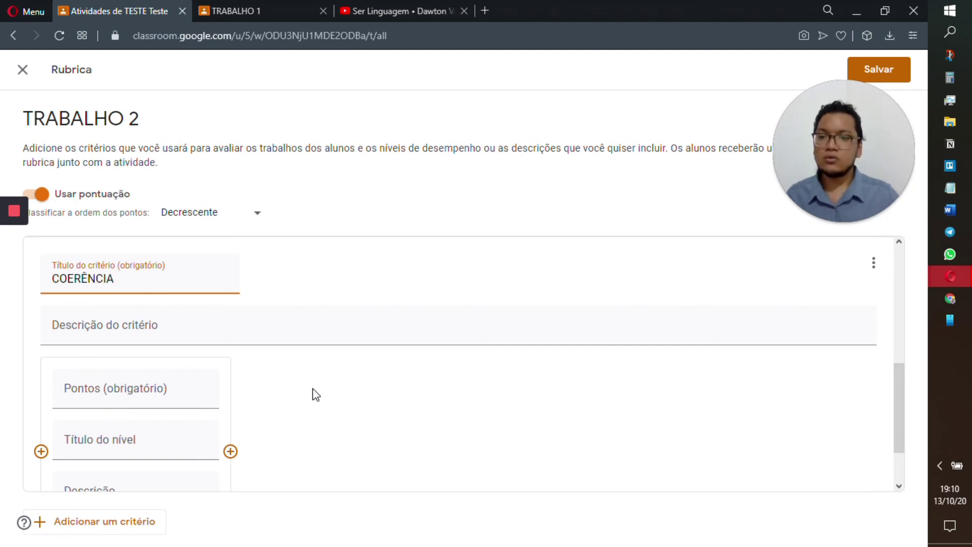
Give the COERÊNCIA criterion three untitled levels worth 0, 1 and 2,5 points.
left_click(139, 392)
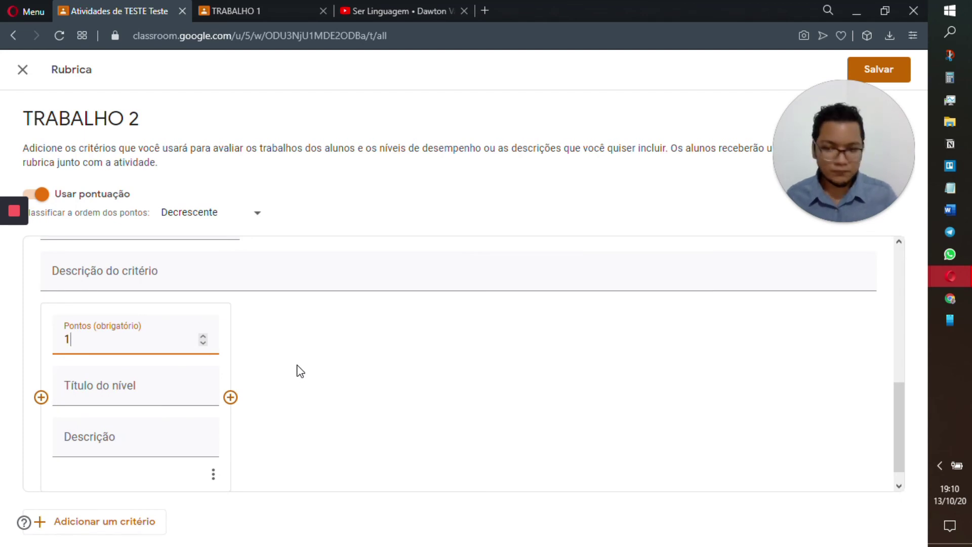
type("0")
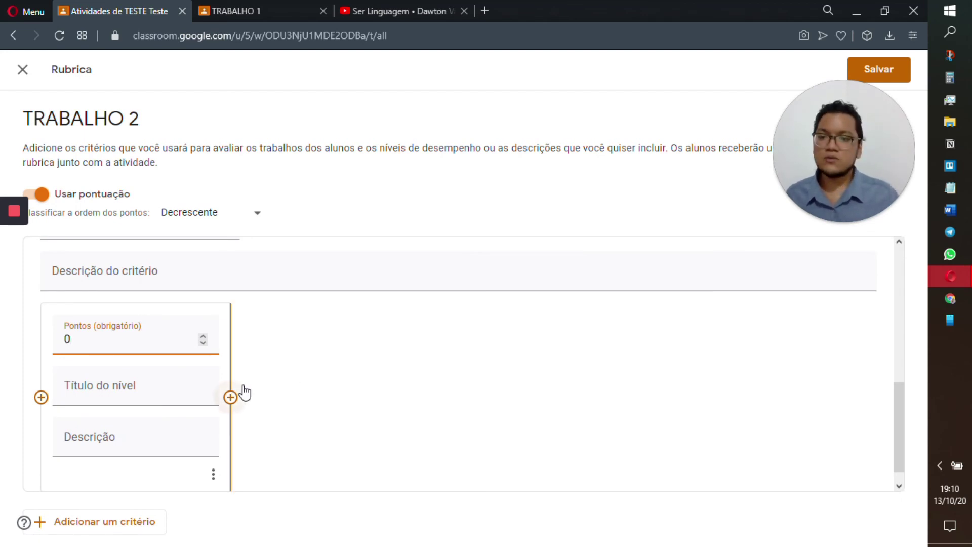
left_click(231, 396)
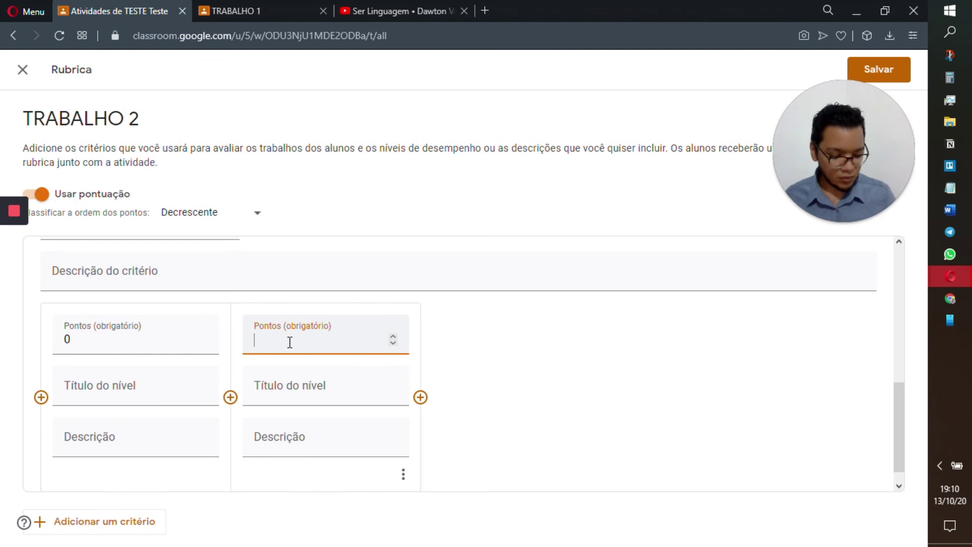
left_click(420, 397)
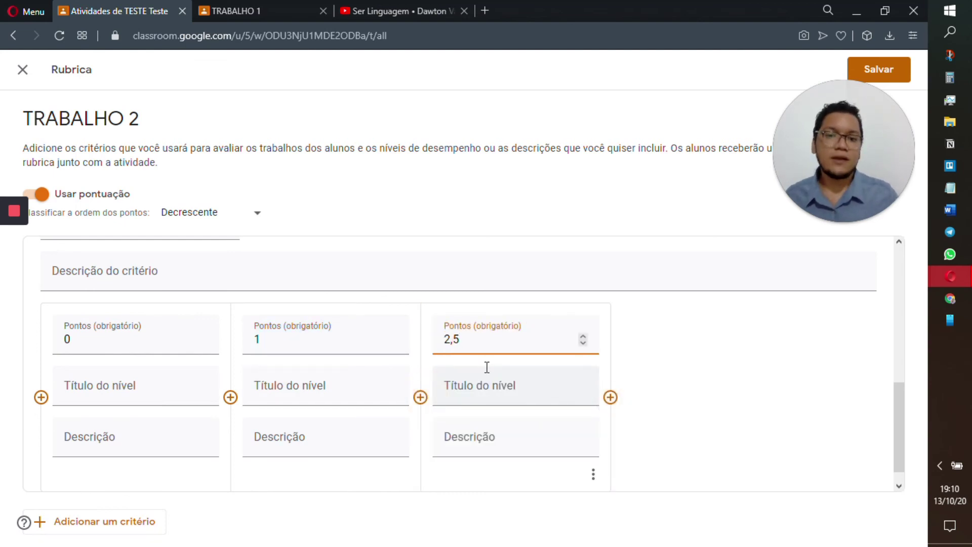
Add a third criterion titled DOMÍNIO DO CONTEÚDO with three untitled levels worth 0, 1 and 2,5 points.
left_click(140, 517)
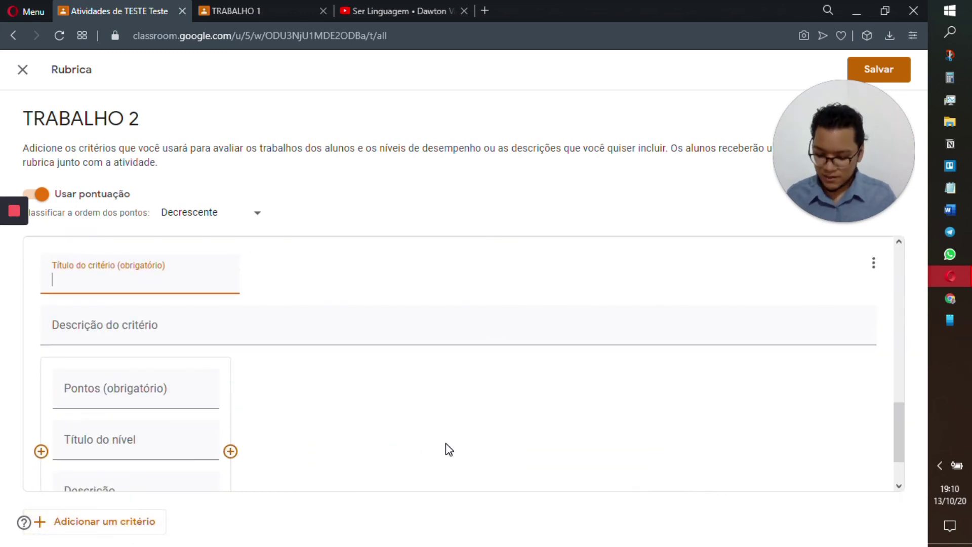
type("DOMÍNIO DO CONTEÚDO")
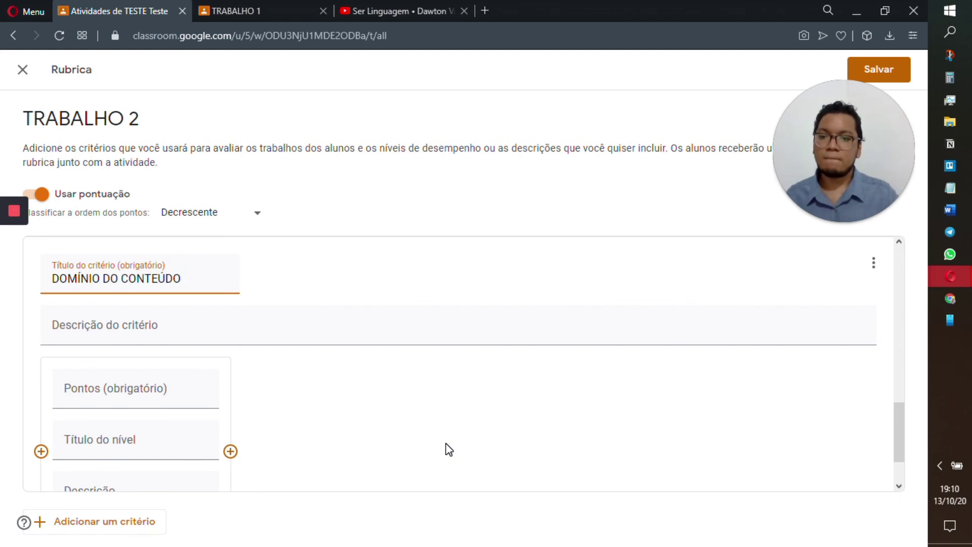
left_click(159, 390)
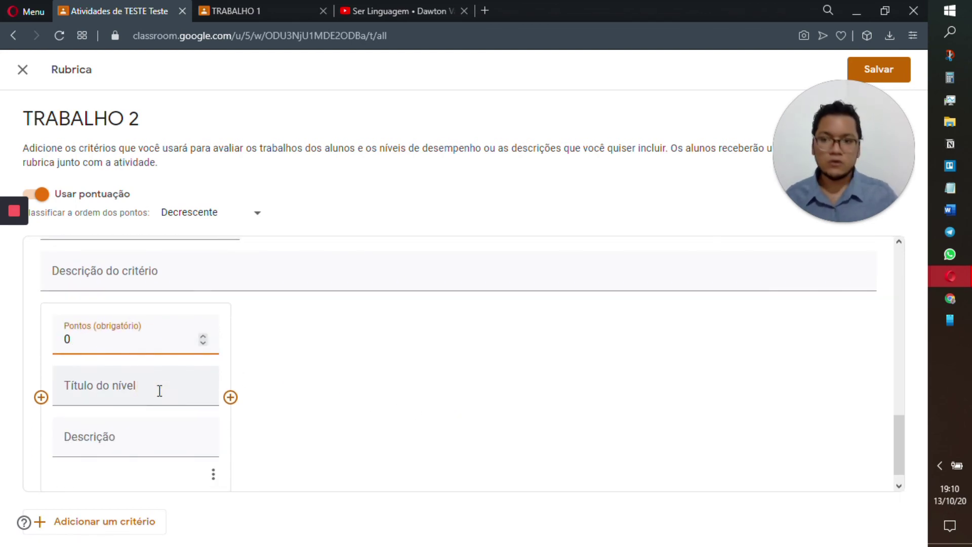
left_click(231, 397)
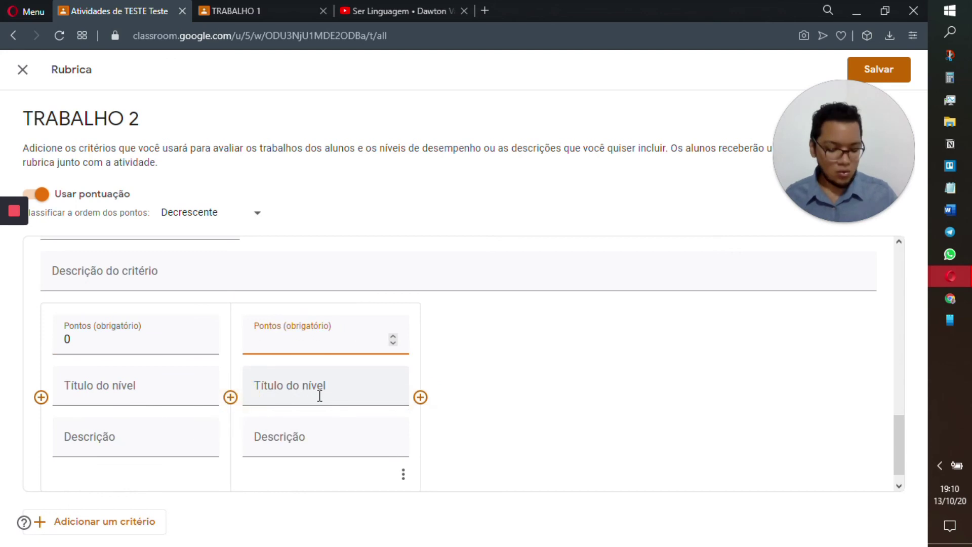
left_click(421, 397)
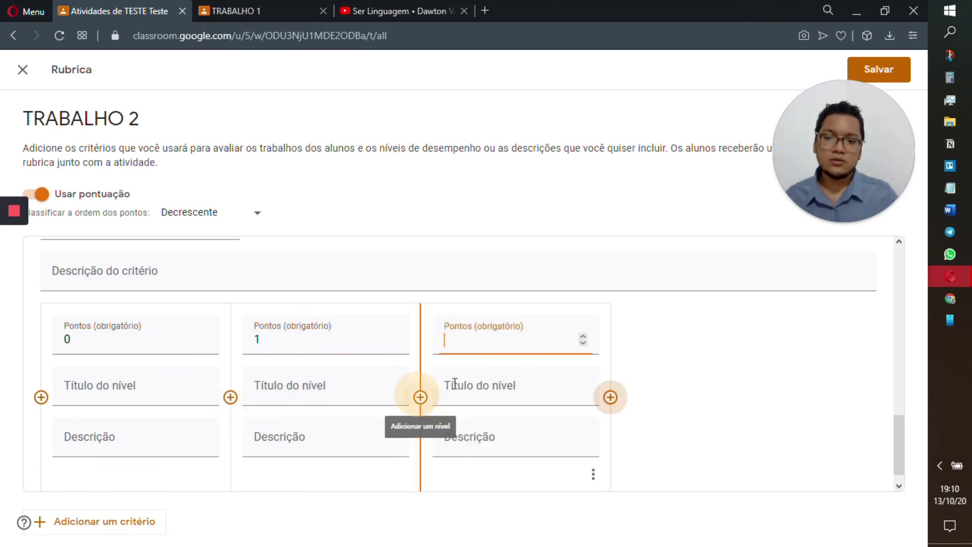
left_click(741, 430)
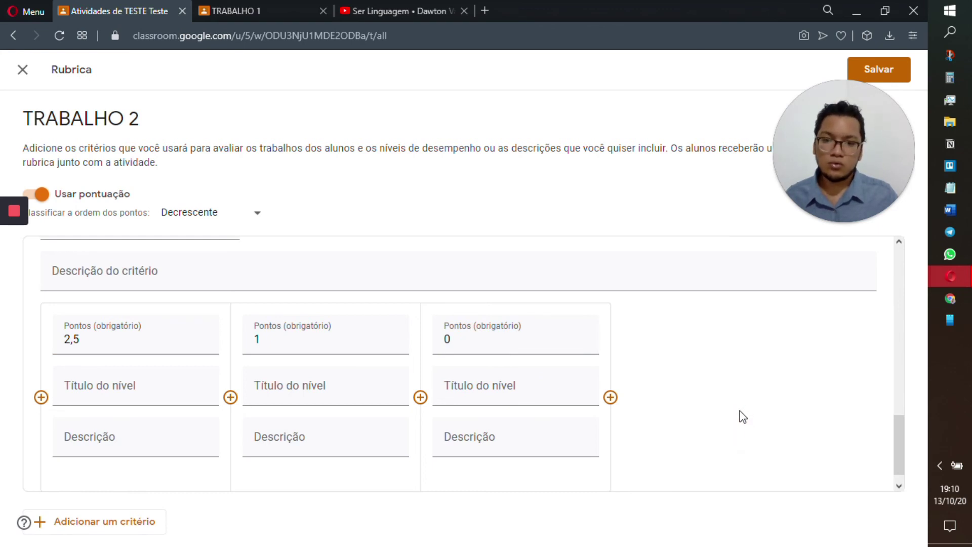
Add a fourth criterion, check the earlier ones for comparison, and title the new one CRIATIVIDADE.
scroll(741, 413, "down", 1)
left_click(118, 522)
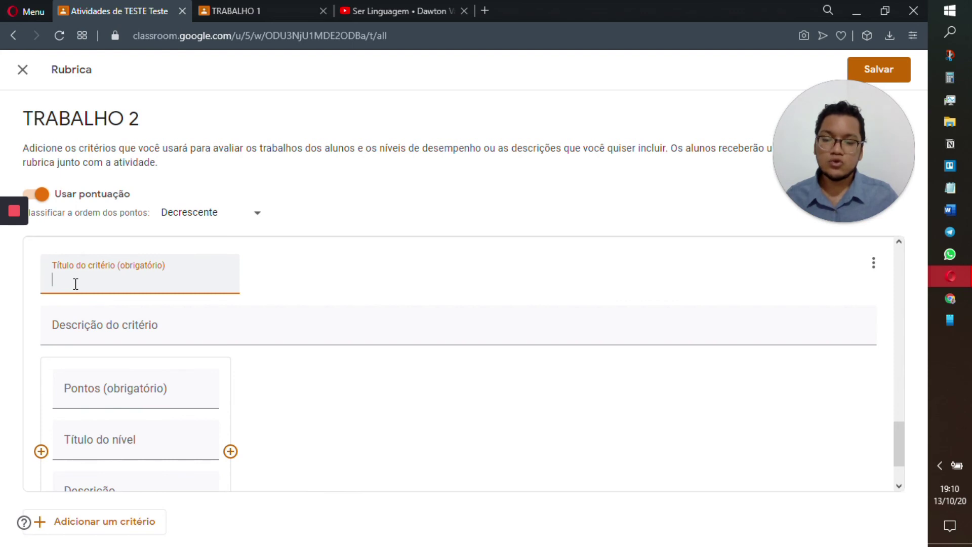
scroll(243, 373, "up", 5)
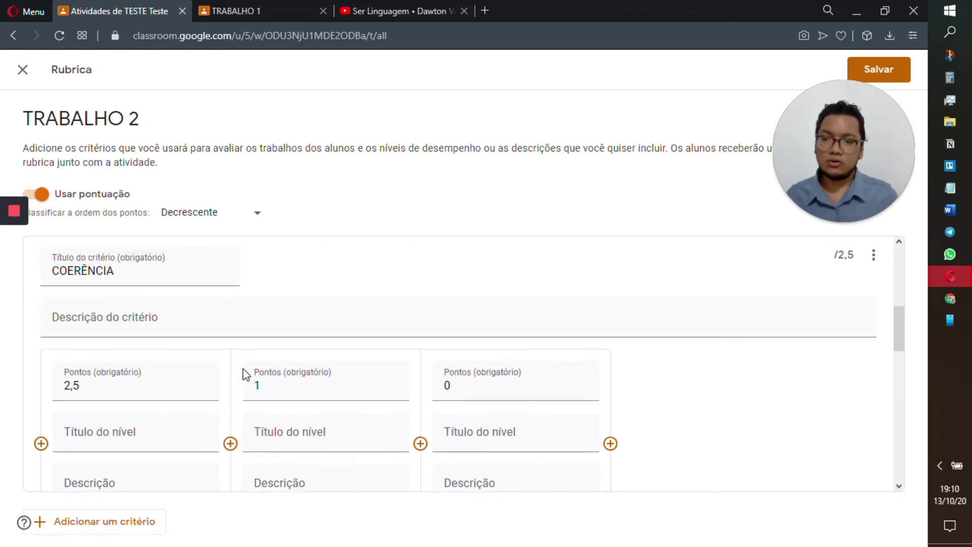
scroll(243, 372, "up", 6)
scroll(244, 371, "down", 5)
scroll(244, 371, "down", 7)
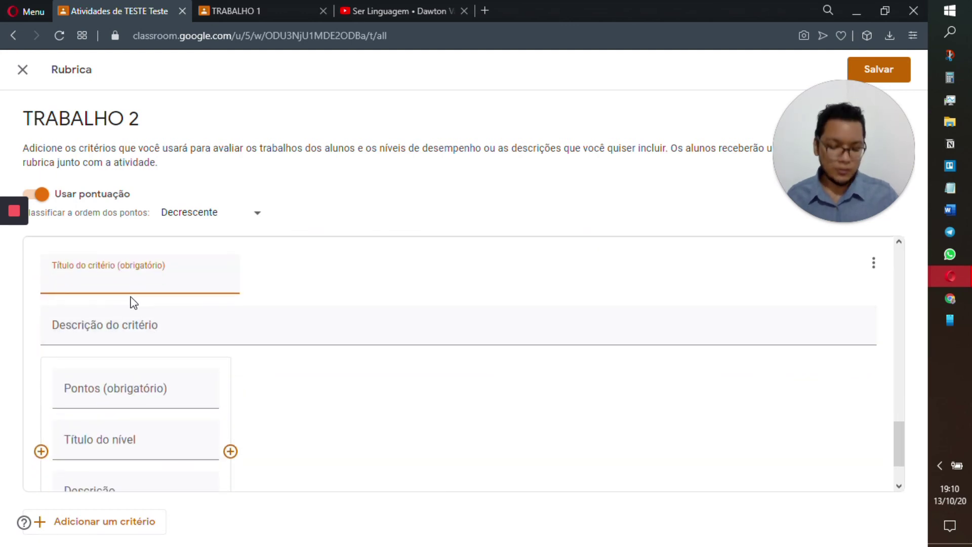
type("CRIATIVIDADE")
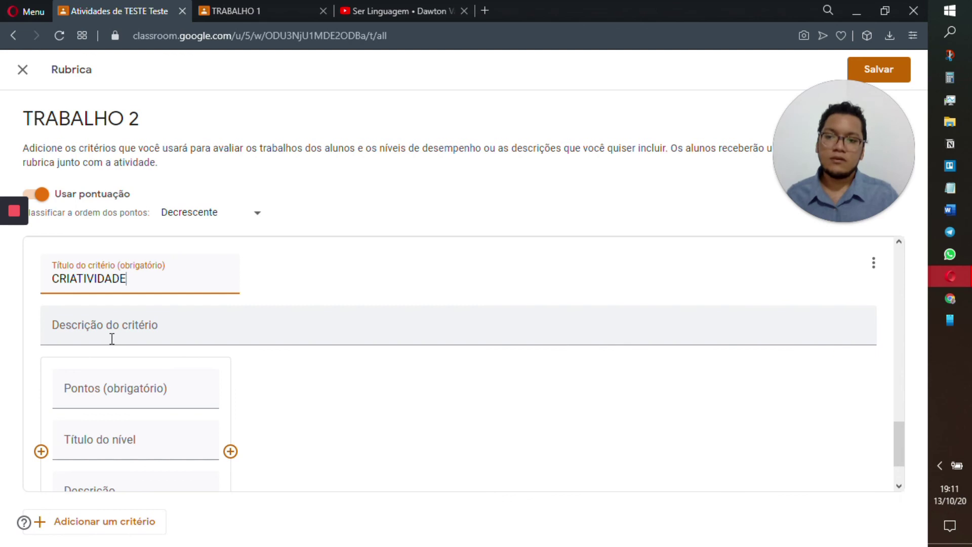
Give the CRIATIVIDADE criterion three untitled levels worth 0, 1 and 2,5 points, leaving its description empty.
left_click(112, 339)
scroll(117, 343, "down", 2)
scroll(117, 343, "up", 2)
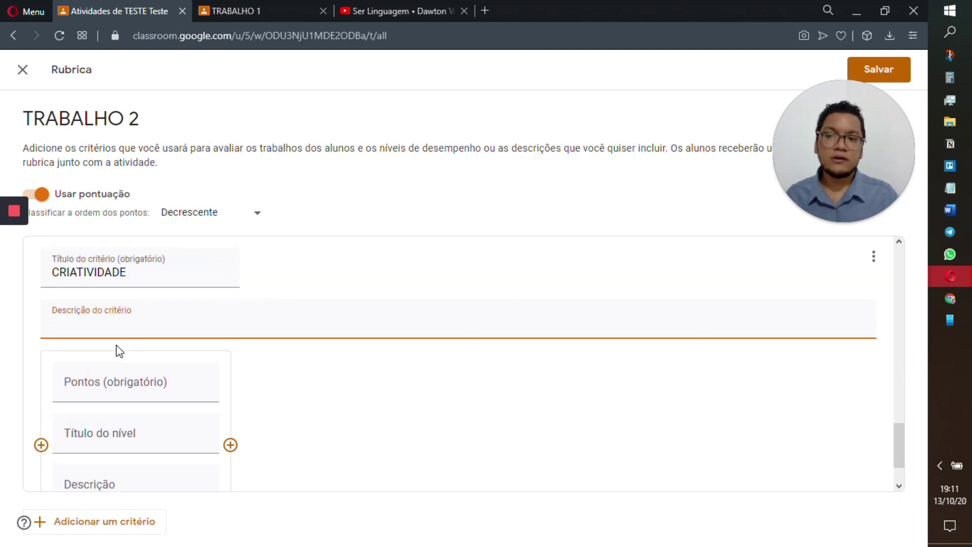
scroll(114, 347, "down", 2)
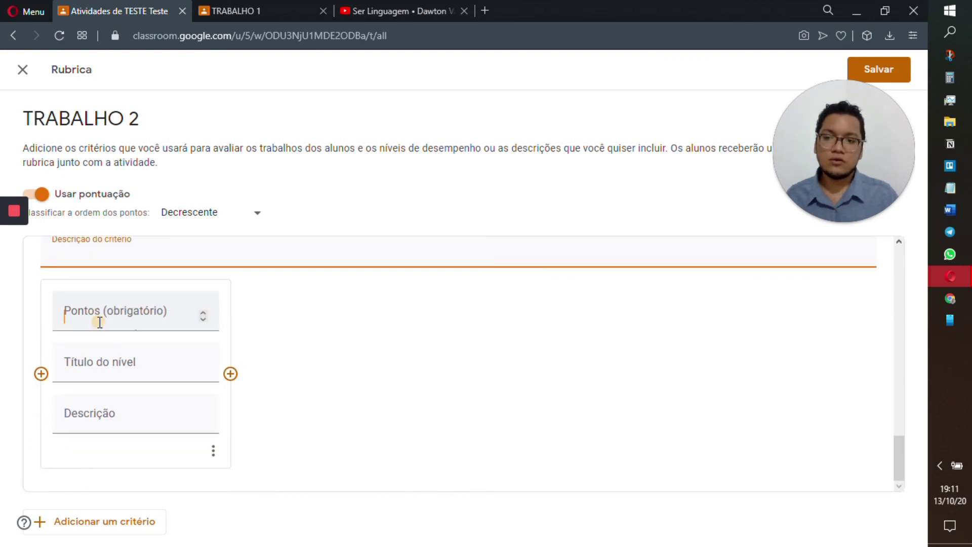
left_click(99, 321)
type("0")
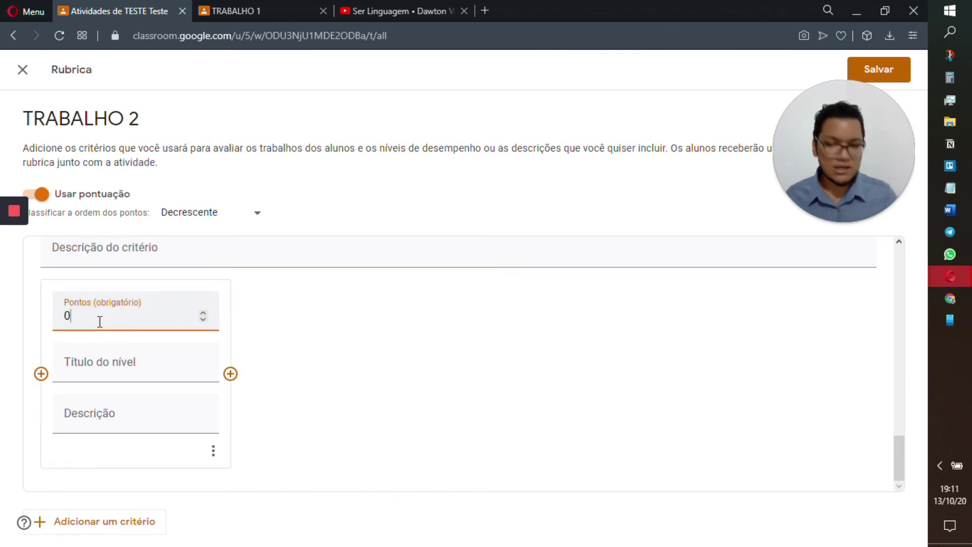
left_click(230, 374)
type("1")
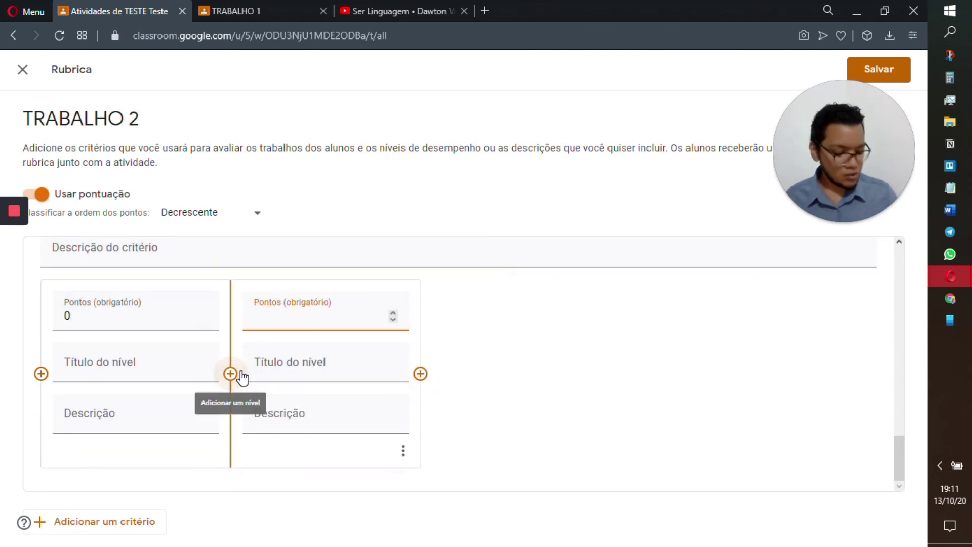
left_click(420, 374)
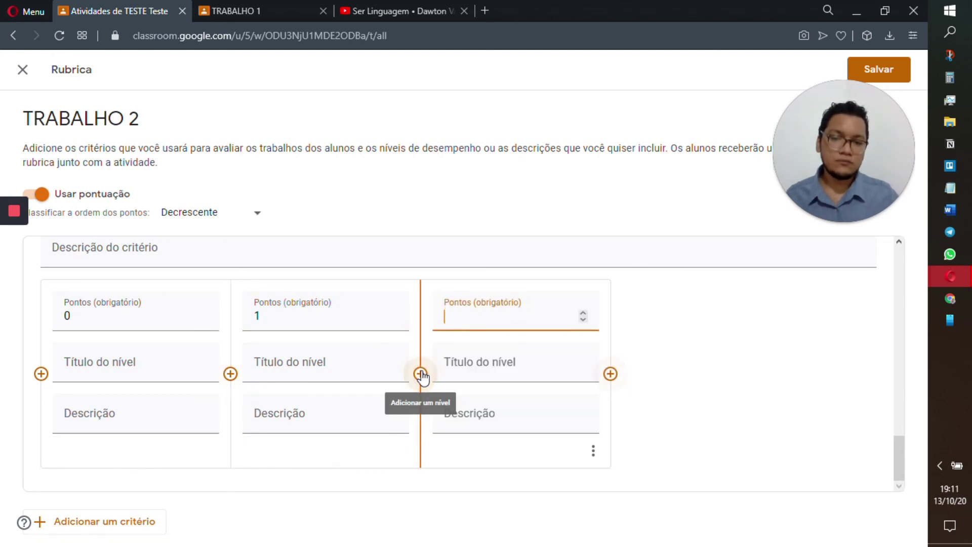
type("5")
key("BackSpace")
type("2,5")
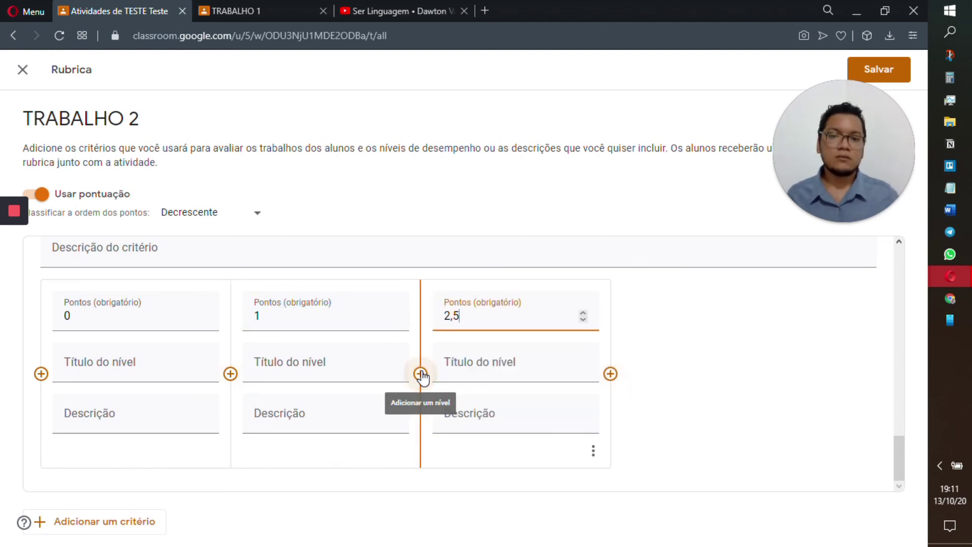
left_click(765, 400)
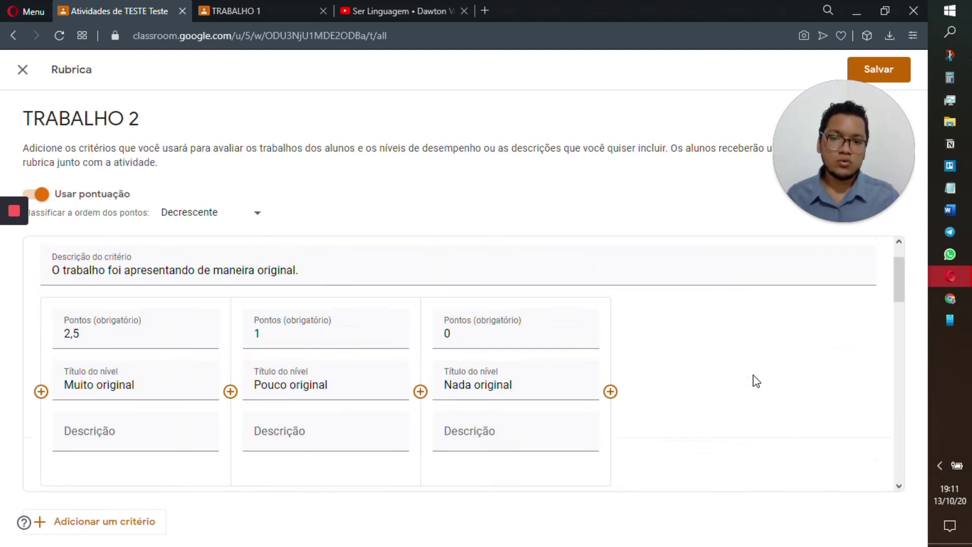
Save the finished rubric to the TRABALHO 2 assignment.
mouse_move(849, 185)
left_click_drag(845, 178, 848, 459)
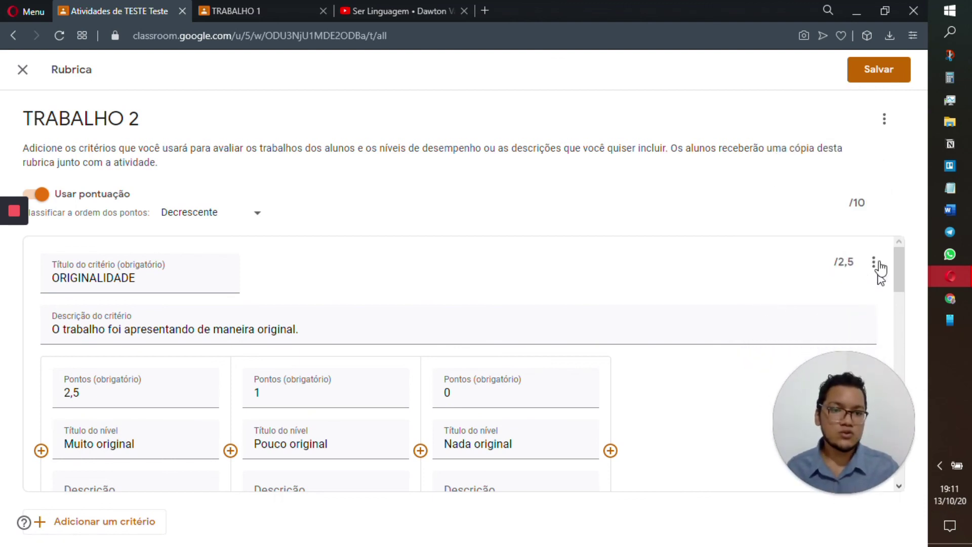
left_click(884, 73)
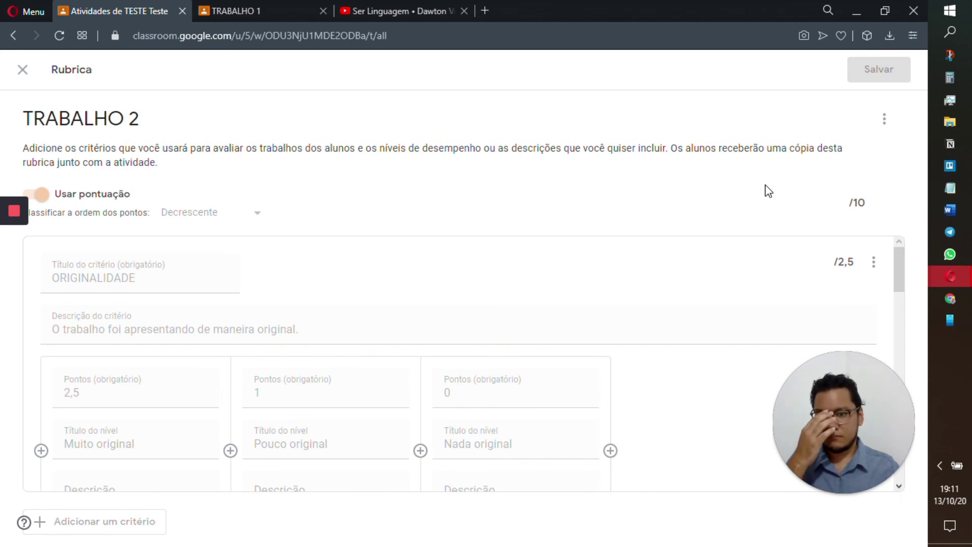
left_click_drag(856, 417, 105, 457)
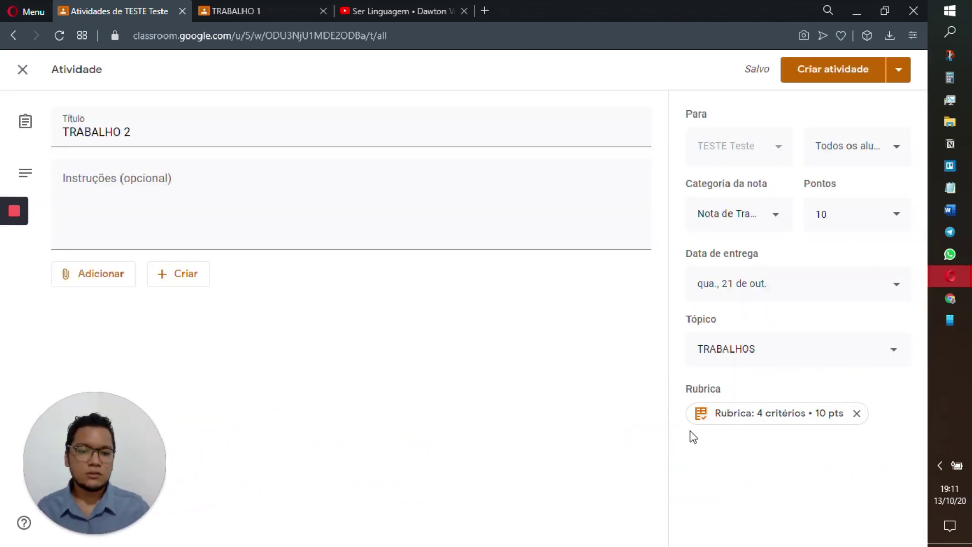
Create the TRABALHO 2 assignment and collapse the TRABALHO 1 details in the activity list.
left_click(855, 71)
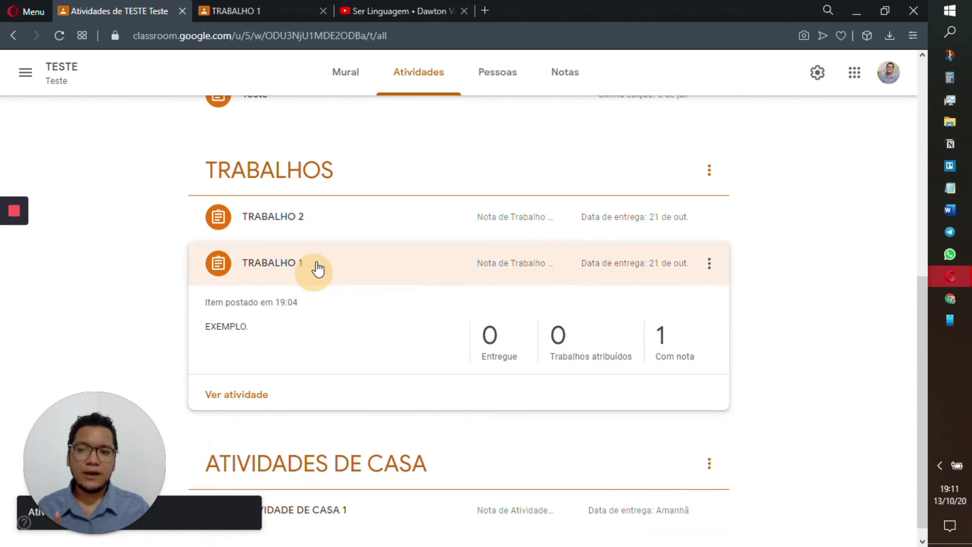
left_click(317, 269)
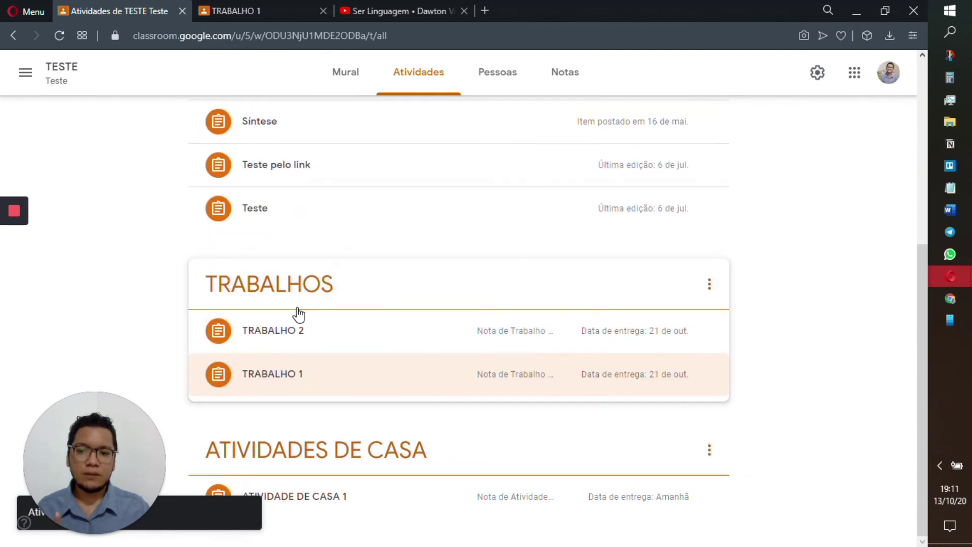
In the student's view of the TESTE class, open the TRABALHO 2 assignment from the TRABALHOS topic.
left_click(255, 12)
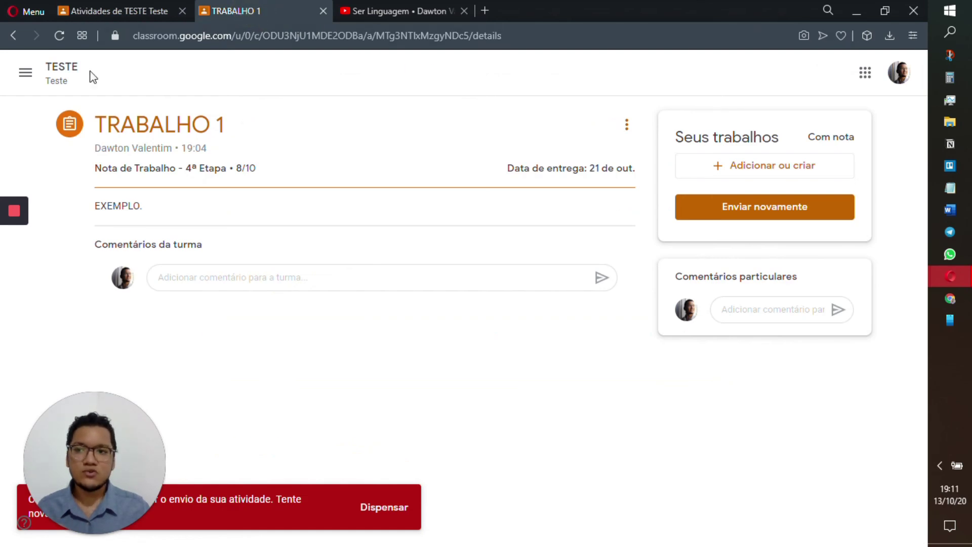
left_click(69, 75)
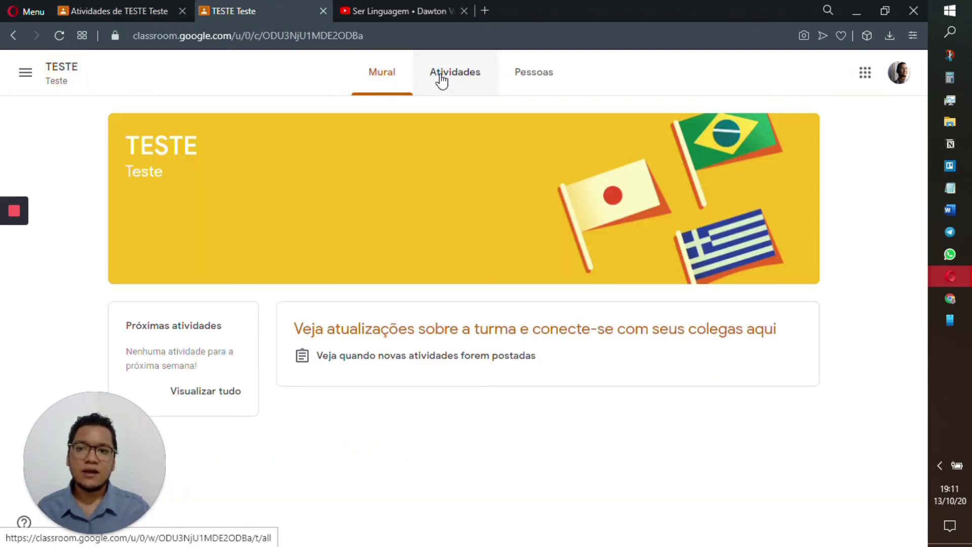
left_click(442, 80)
scroll(81, 191, "up", 3)
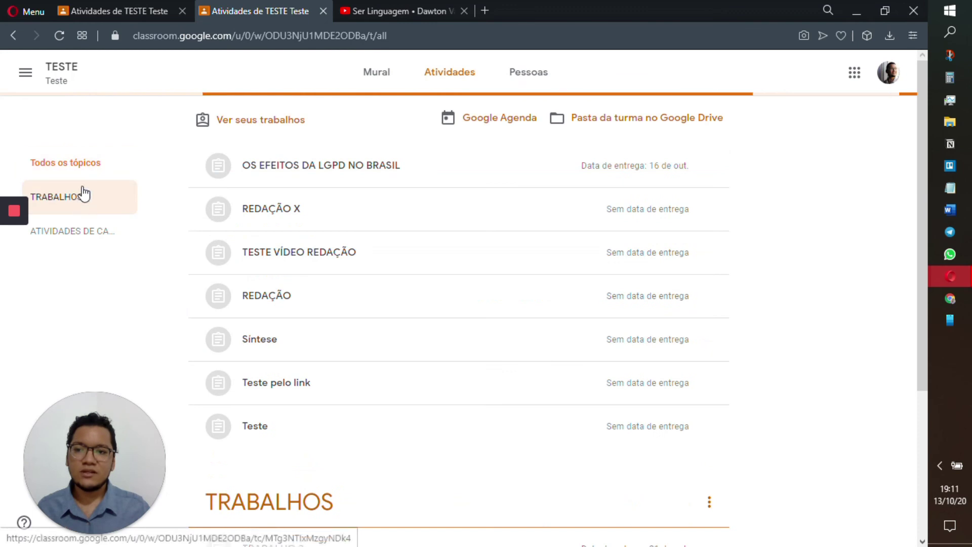
left_click(93, 202)
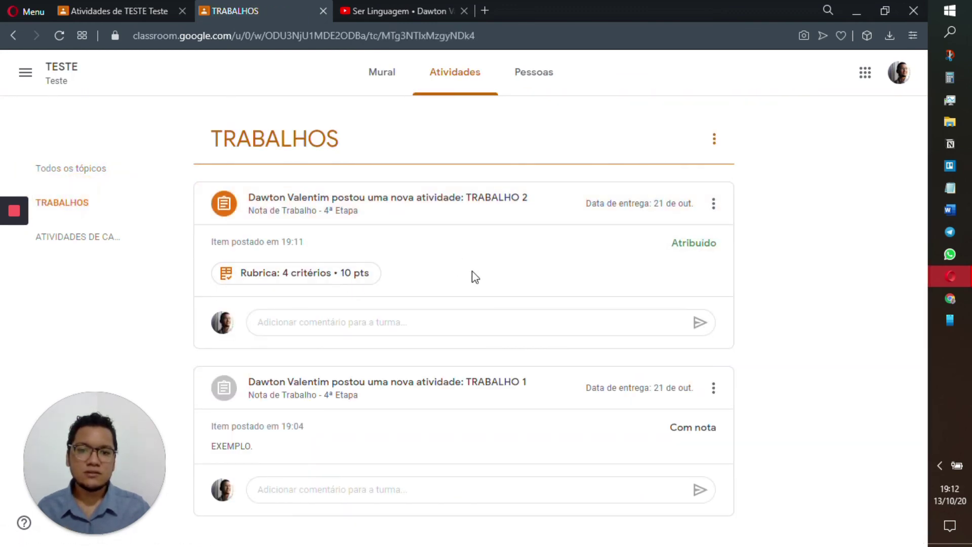
left_click(475, 205)
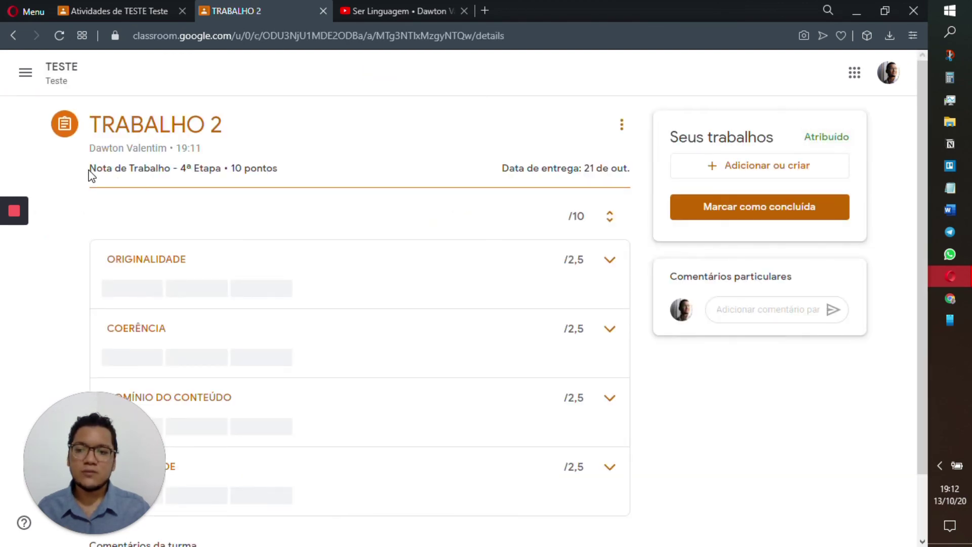
Check TRABALHO 2's grade category as the student and expand all rubric criteria to examine their scoring levels.
left_click_drag(91, 173, 138, 170)
left_click(263, 166)
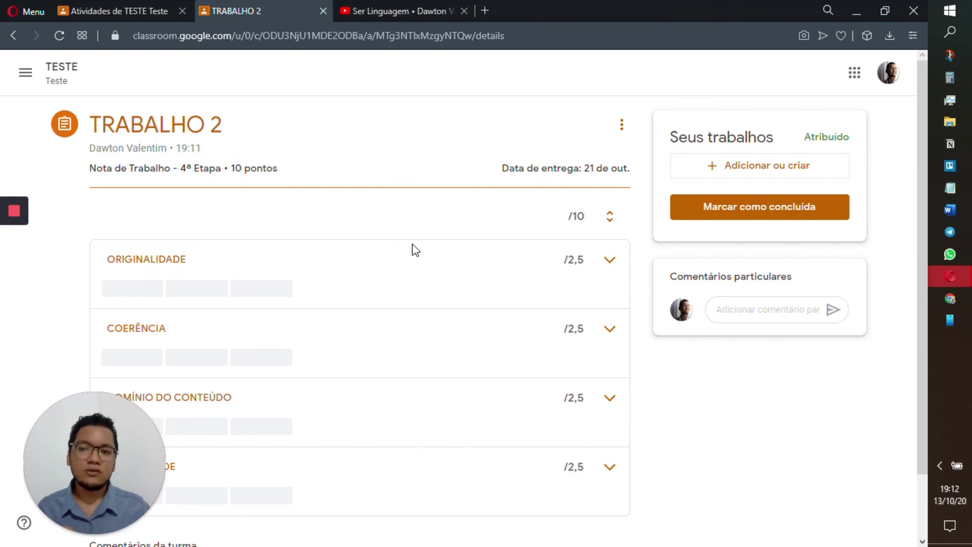
scroll(412, 249, "down", 1)
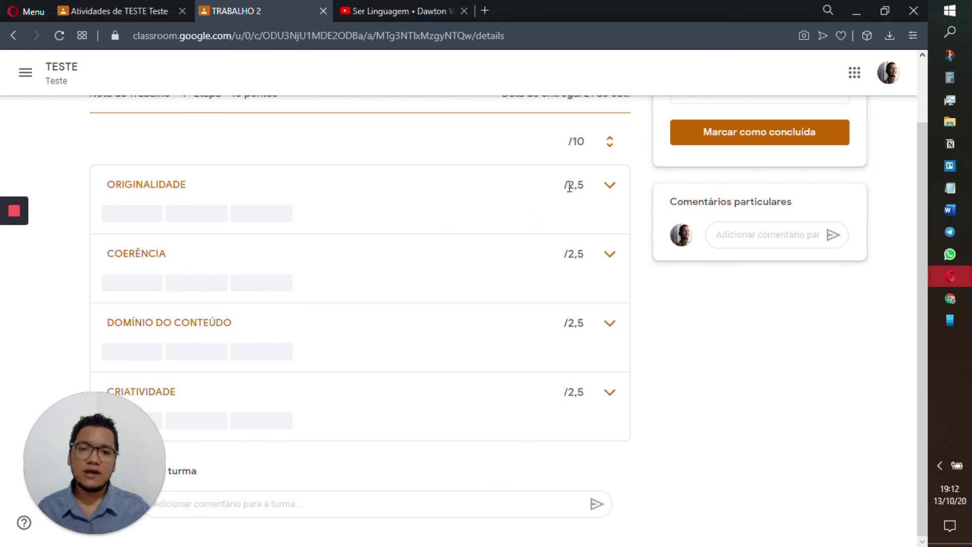
left_click(614, 149)
scroll(611, 258, "down", 5)
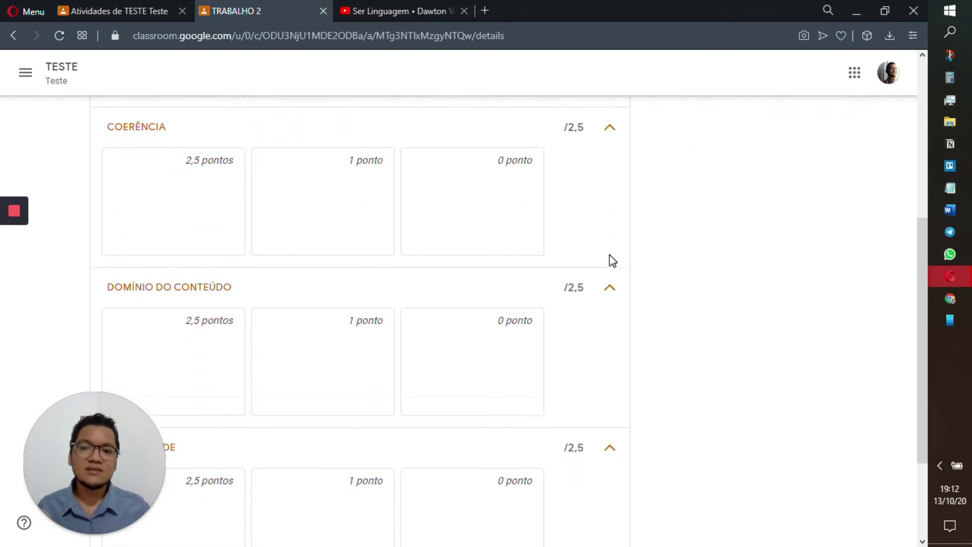
scroll(613, 261, "down", 2)
scroll(612, 261, "down", 1)
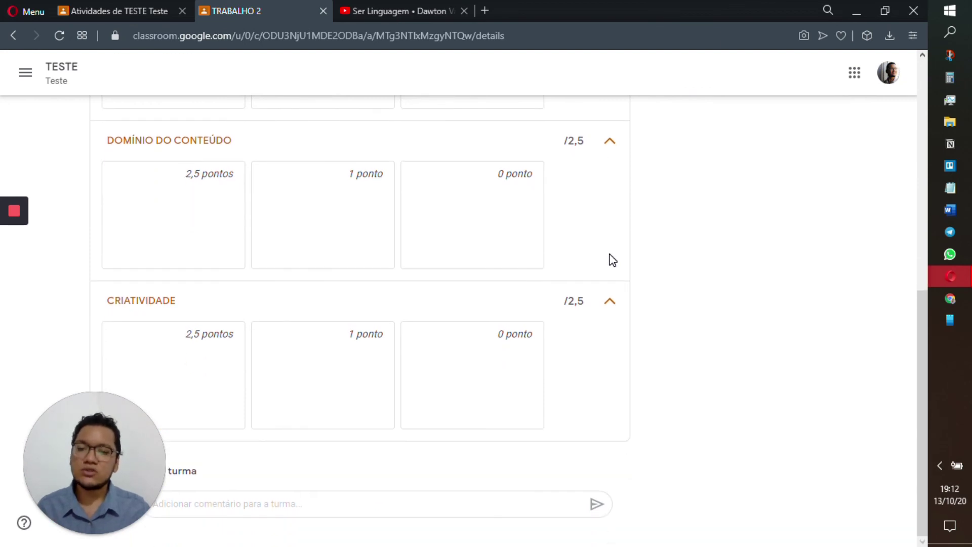
scroll(613, 261, "up", 8)
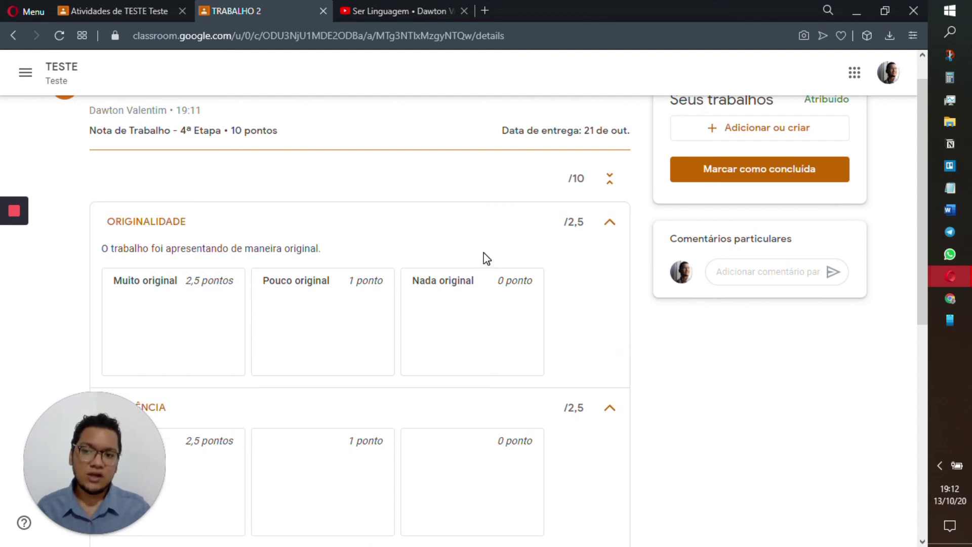
Mark TRABALHO 2 as completed as the student, without attaching any work, and confirm the submission.
scroll(734, 291, "up", 1)
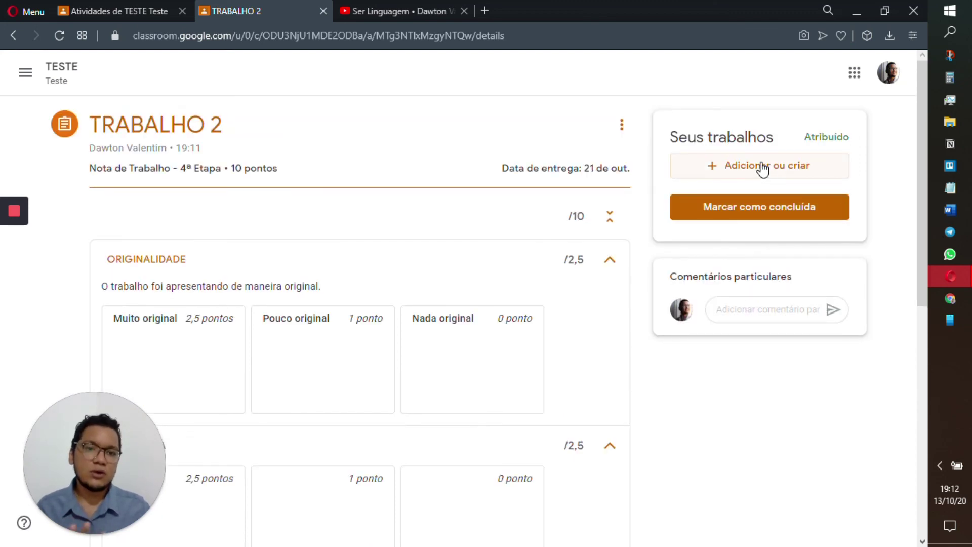
left_click(755, 205)
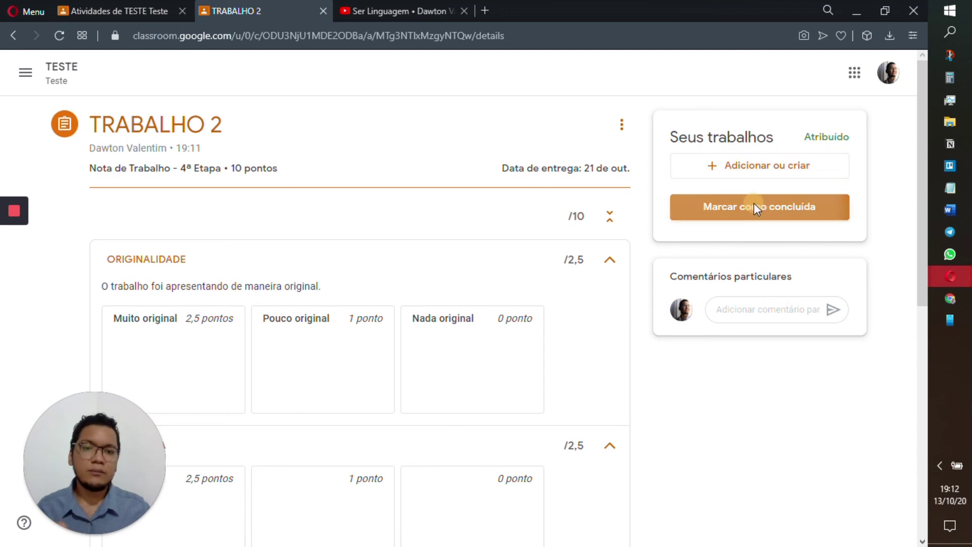
left_click(500, 355)
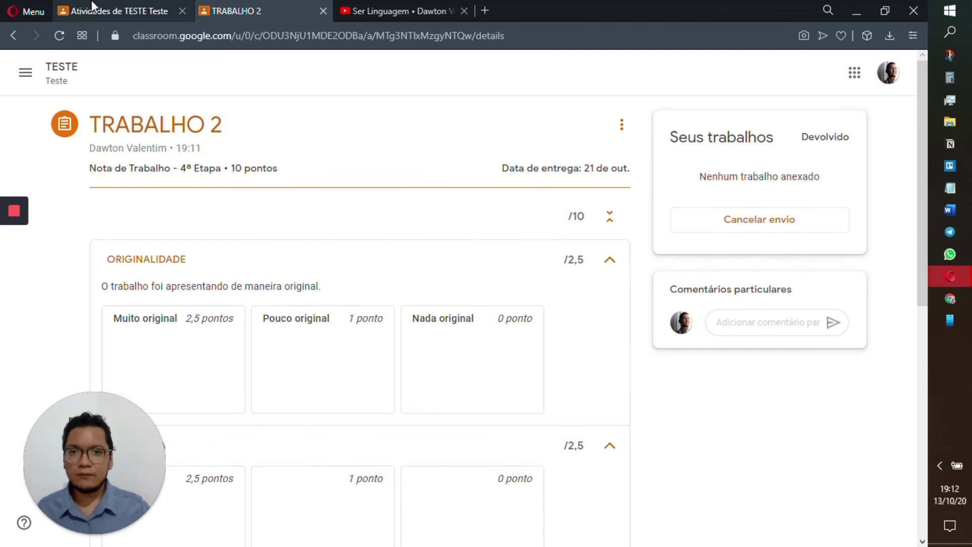
Return to the teacher's view and open the student's turned-in submission for TRABALHO 2.
left_click(106, 12)
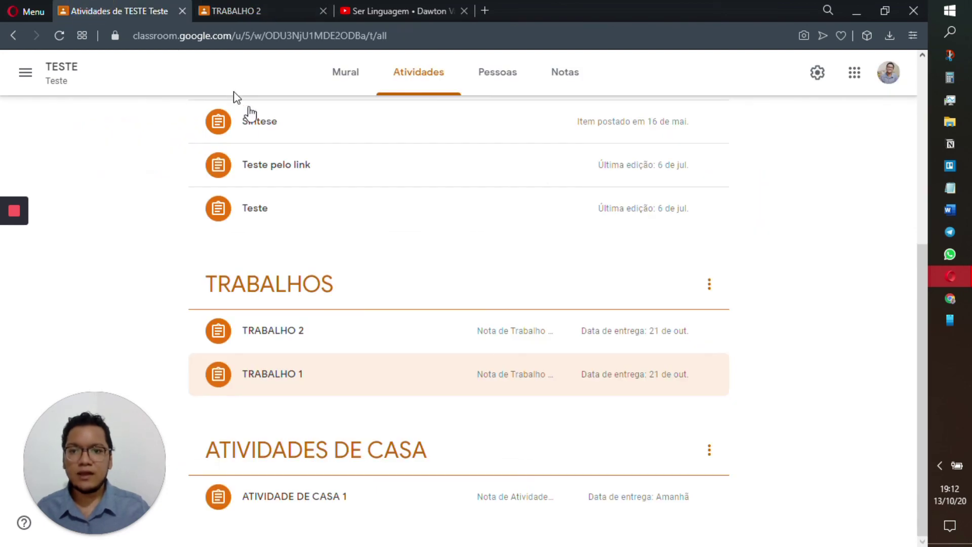
left_click(307, 341)
scroll(309, 343, "down", 1)
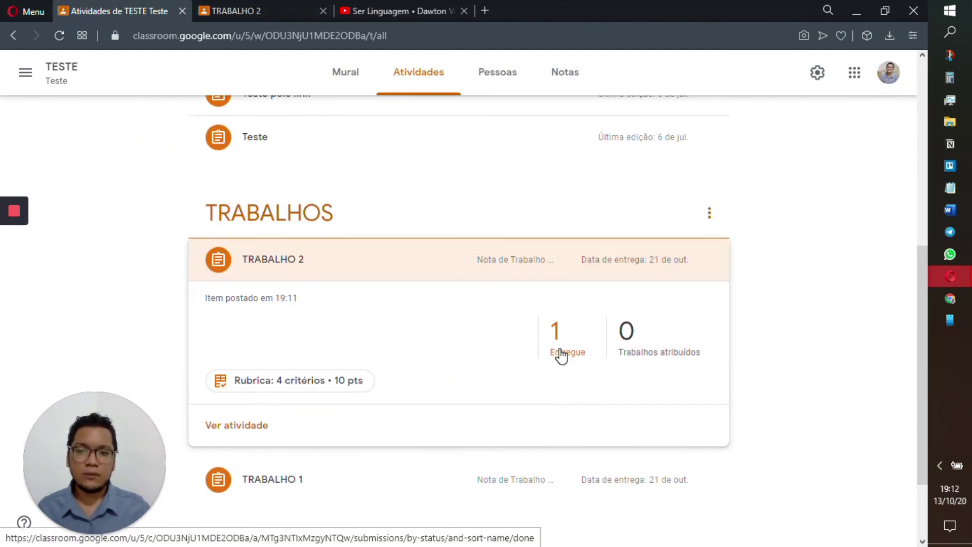
left_click(561, 351)
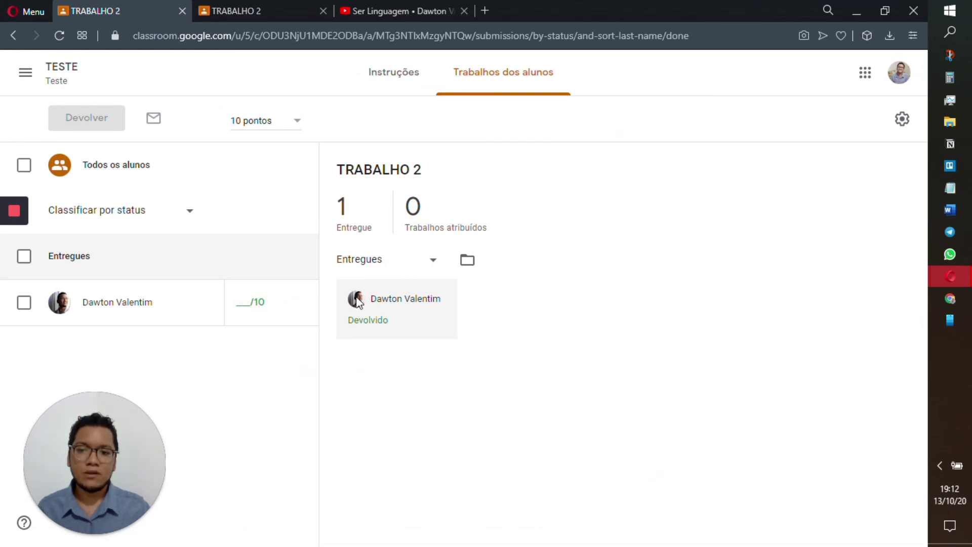
left_click(100, 310)
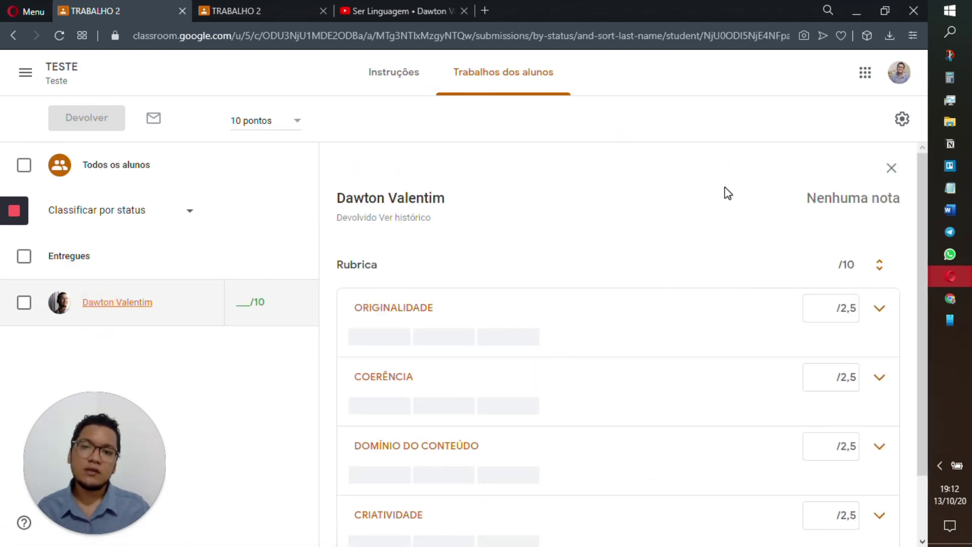
Grade the submission with the rubric: ORIGINALIDADE 1, COERÊNCIA 2,5, DOMÍNIO DO CONTEÚDO 2,5 and CRIATIVIDADE 1.
scroll(608, 240, "down", 2)
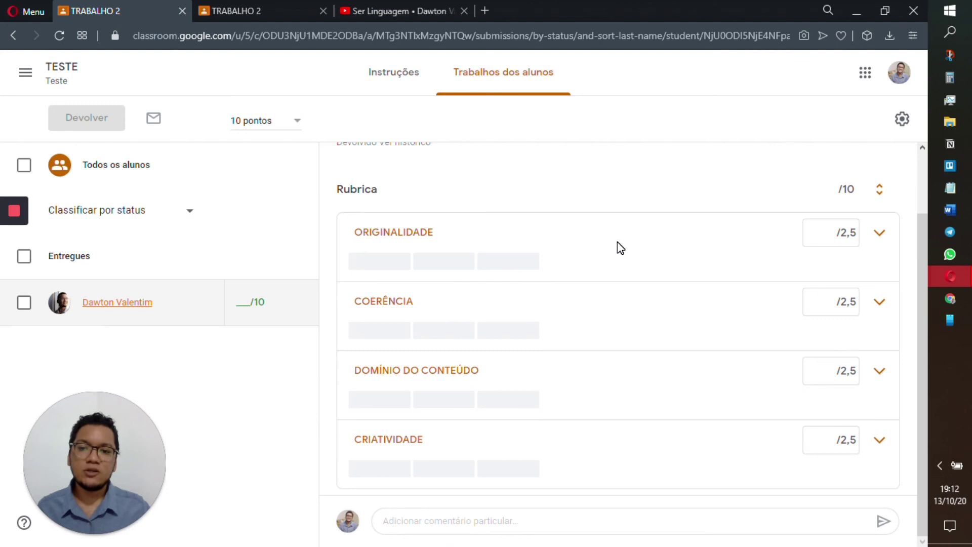
left_click(446, 274)
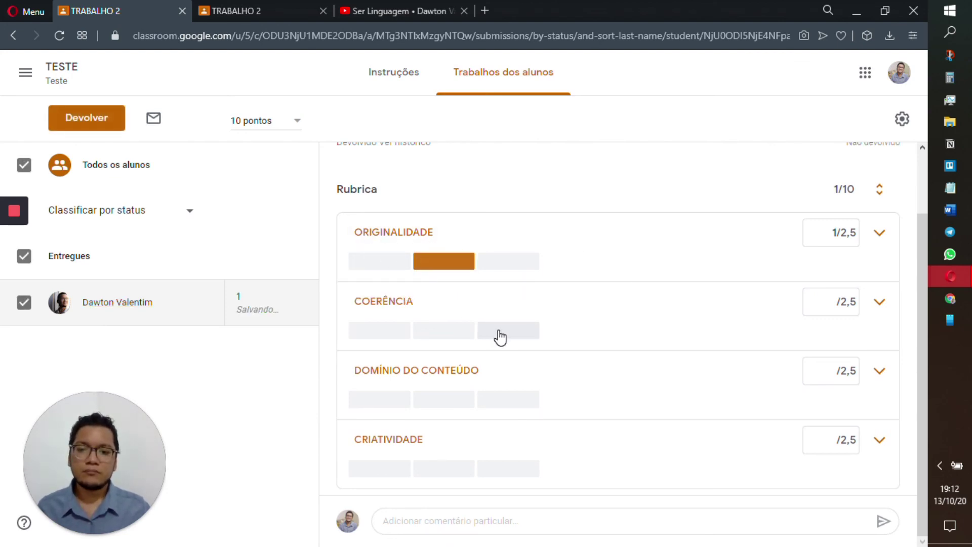
left_click(368, 336)
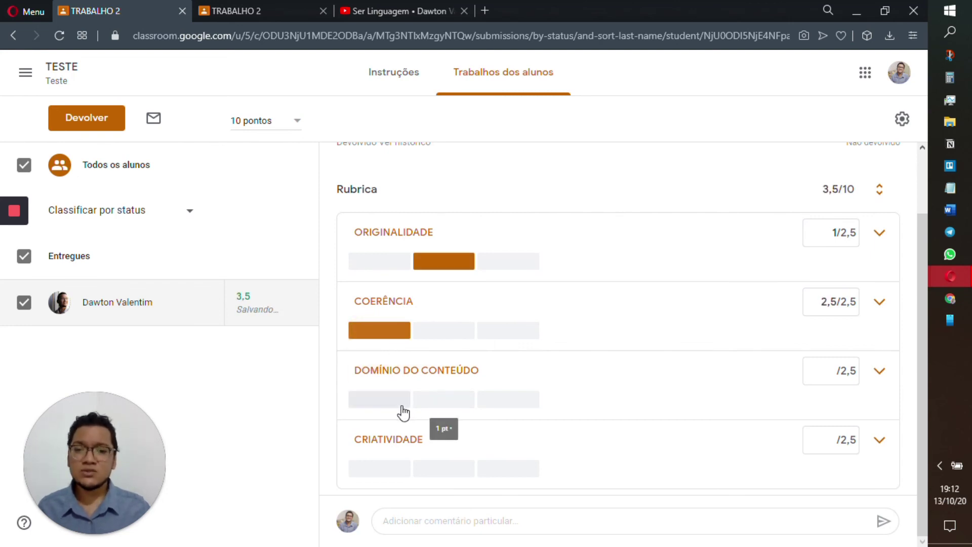
left_click(383, 399)
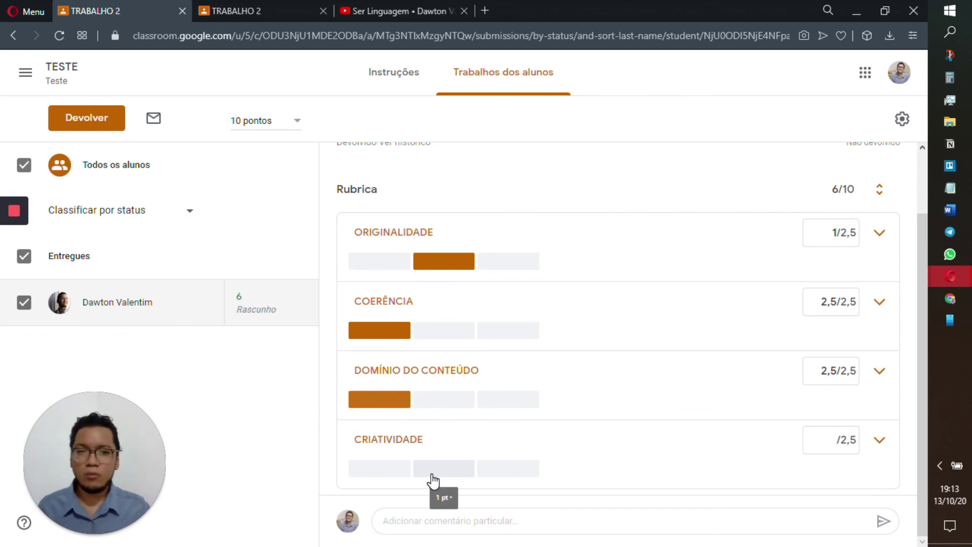
left_click(433, 469)
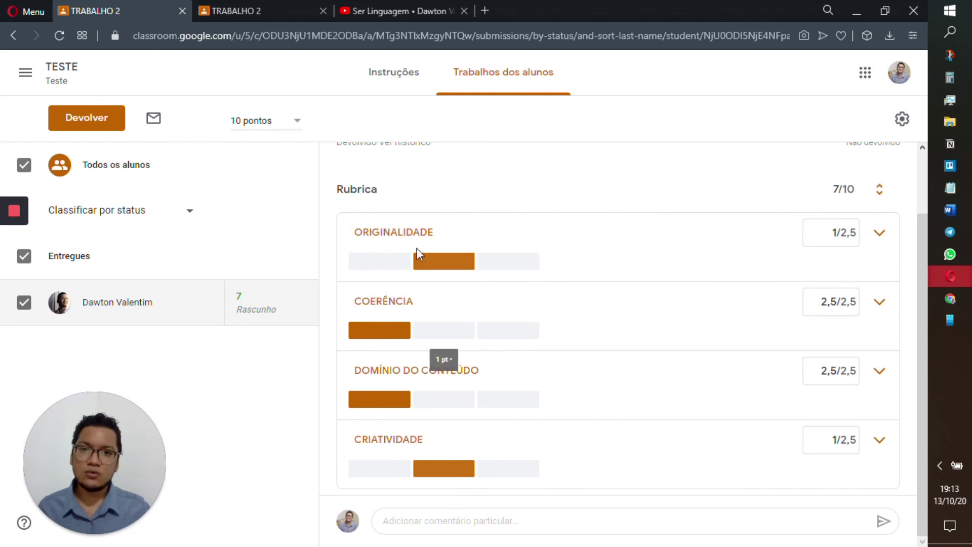
Return the graded TRABALHO 2 submission to the student without a private comment.
scroll(674, 409, "up", 2)
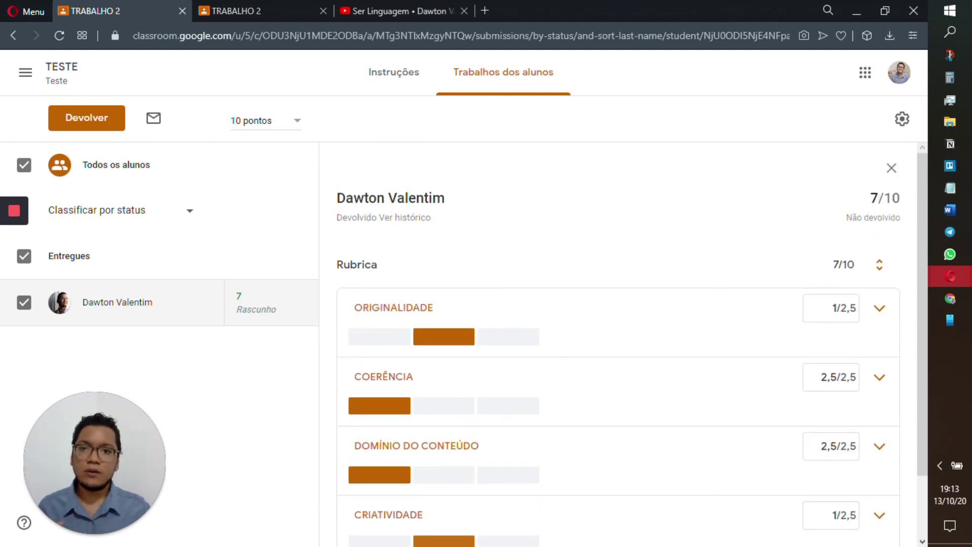
left_click(96, 130)
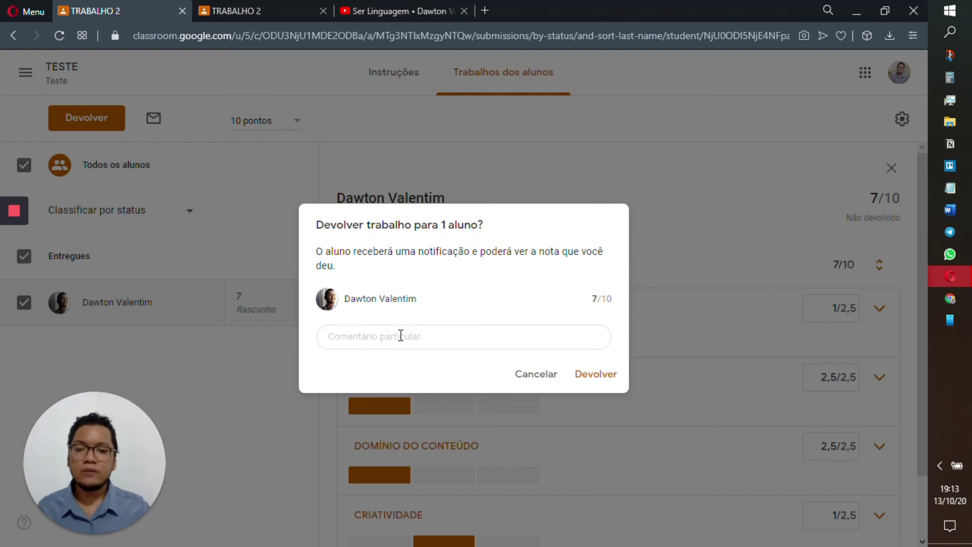
left_click(608, 383)
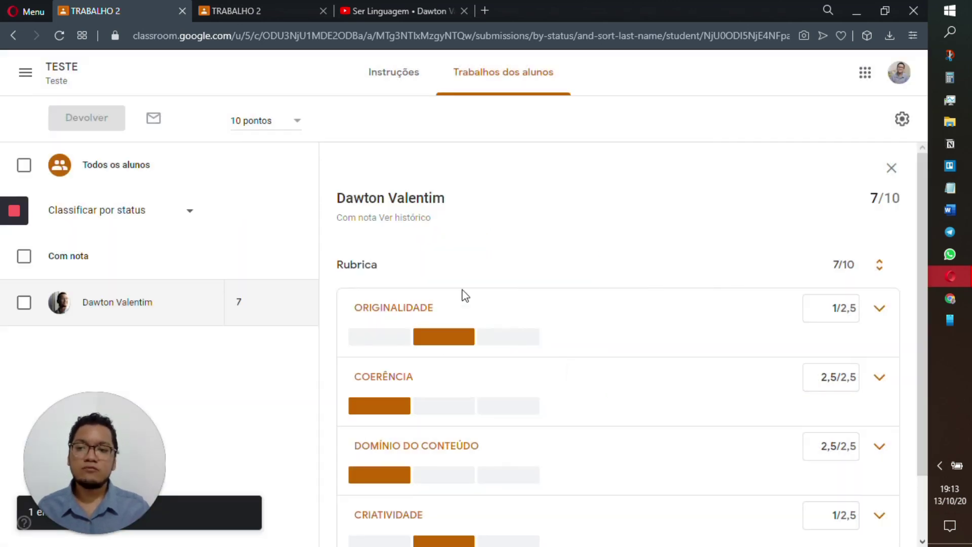
Examine the graded TRABALHO 2 rubric in the student's view, criterion by criterion, and go back to the TESTE class page.
left_click(229, 10)
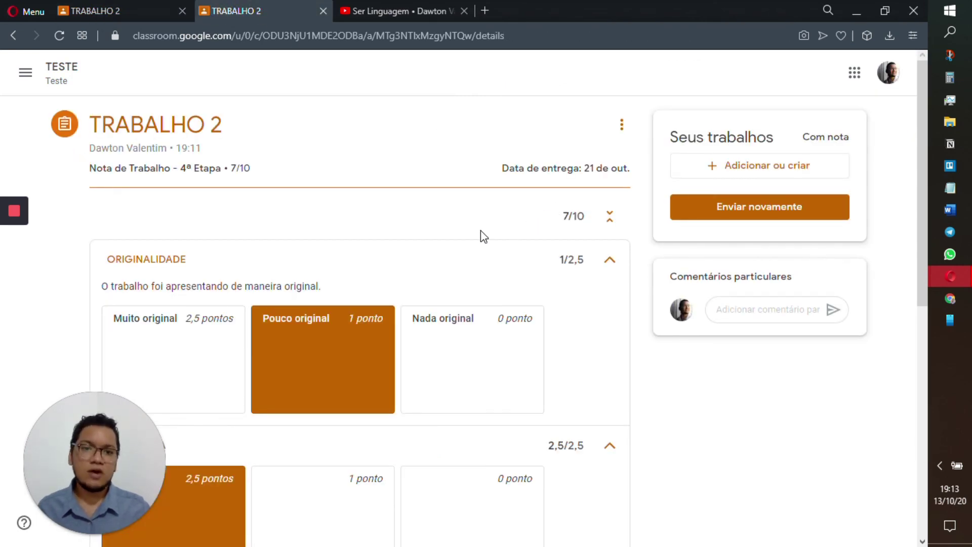
scroll(484, 236, "down", 3)
scroll(483, 237, "down", 6)
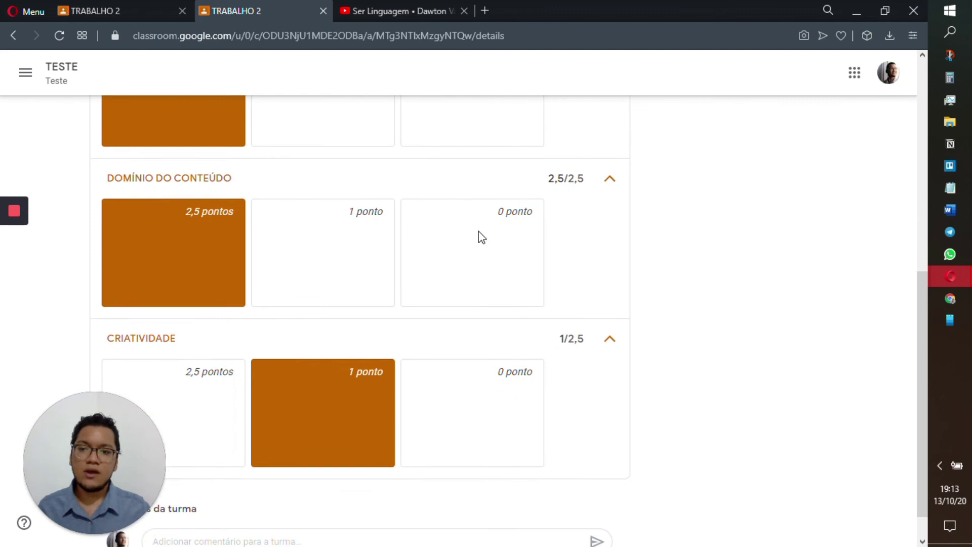
scroll(174, 233, "up", 2)
scroll(174, 231, "up", 5)
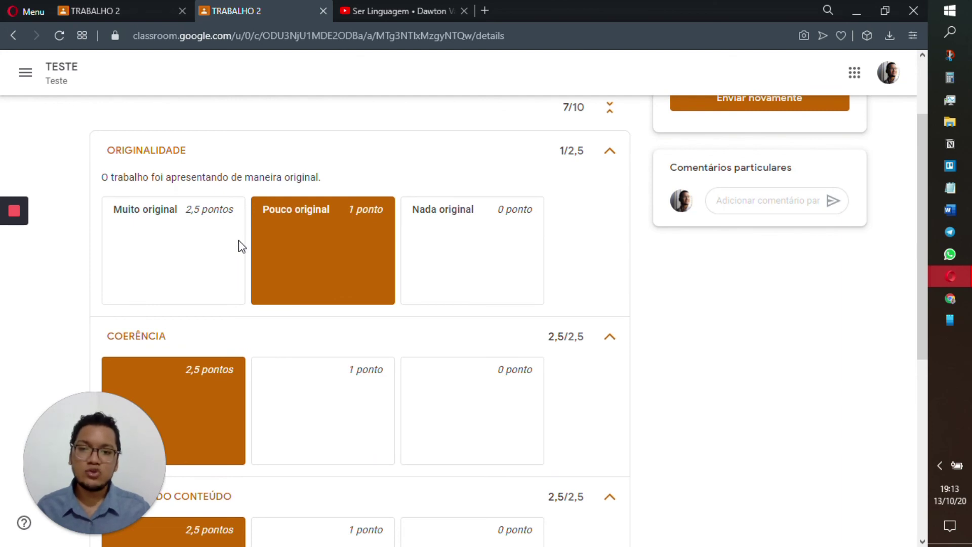
scroll(239, 240, "up", 2)
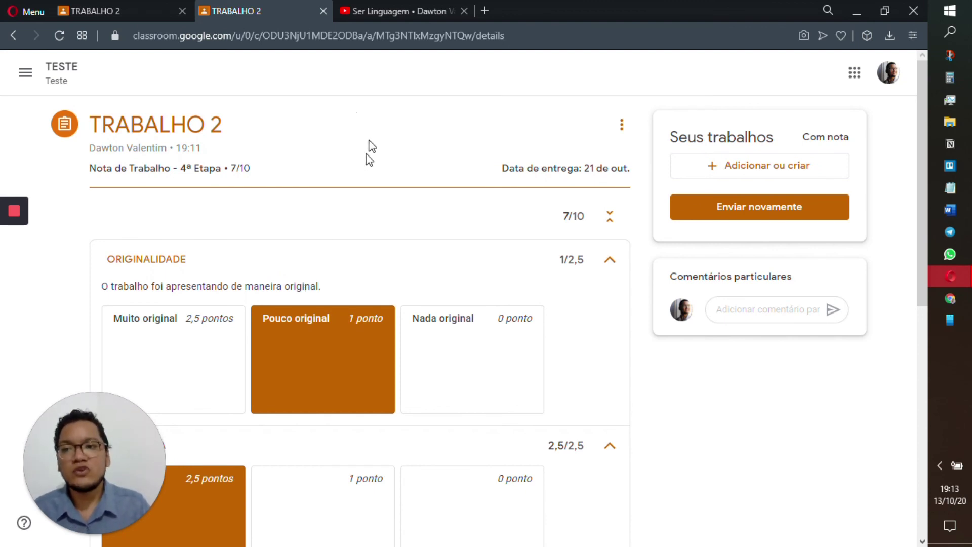
left_click(63, 70)
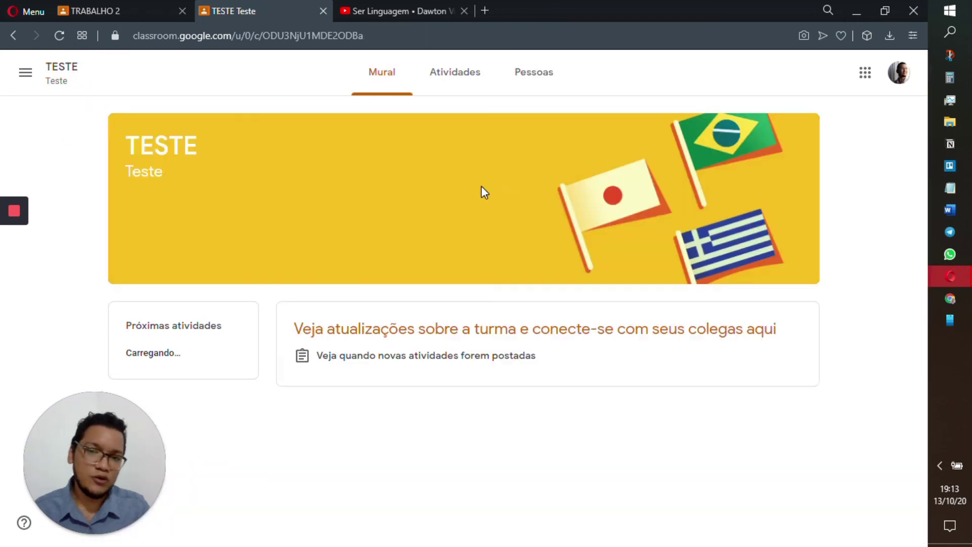